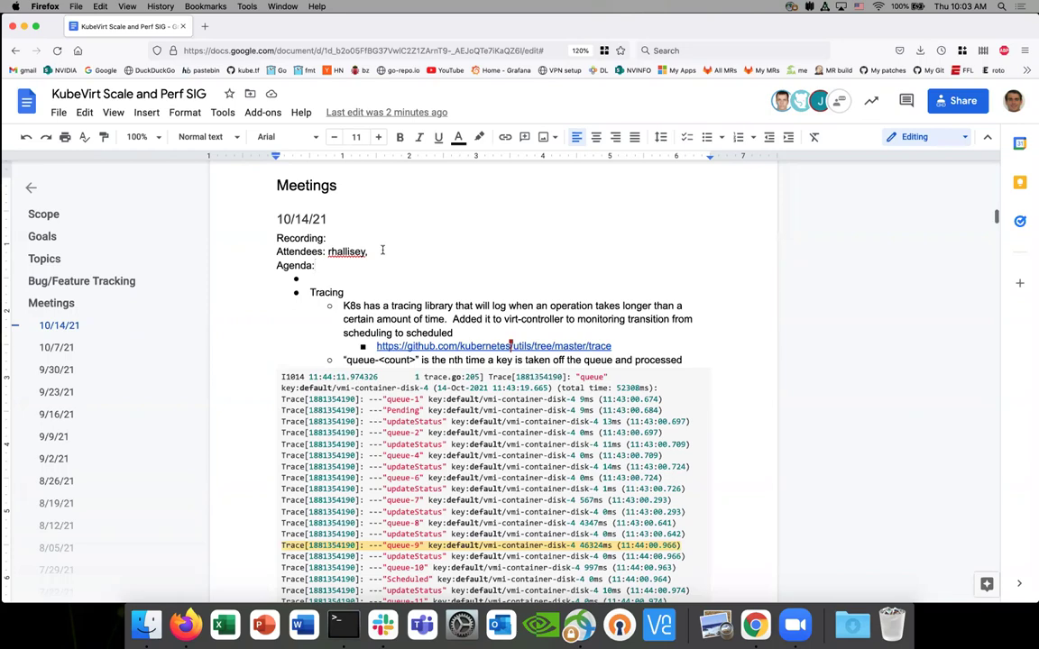
- Scroll to the 10/14/21 notes and place the cursor in the empty first agenda bullet
{"action": "scroll", "coordinate": [383, 252], "scroll_direction": "down", "scroll_amount": 5}
{"action": "scroll", "coordinate": [383, 250], "scroll_direction": "up", "scroll_amount": 10}
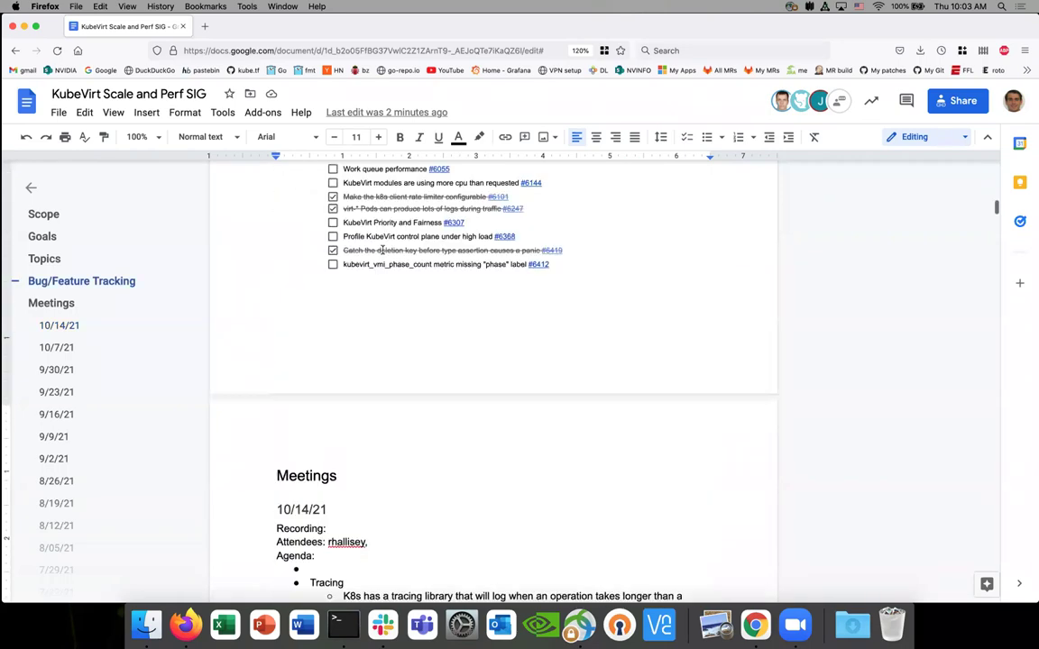
{"action": "scroll", "coordinate": [388, 299], "scroll_direction": "down", "scroll_amount": 5}
{"action": "scroll", "coordinate": [388, 298], "scroll_direction": "down", "scroll_amount": 10}
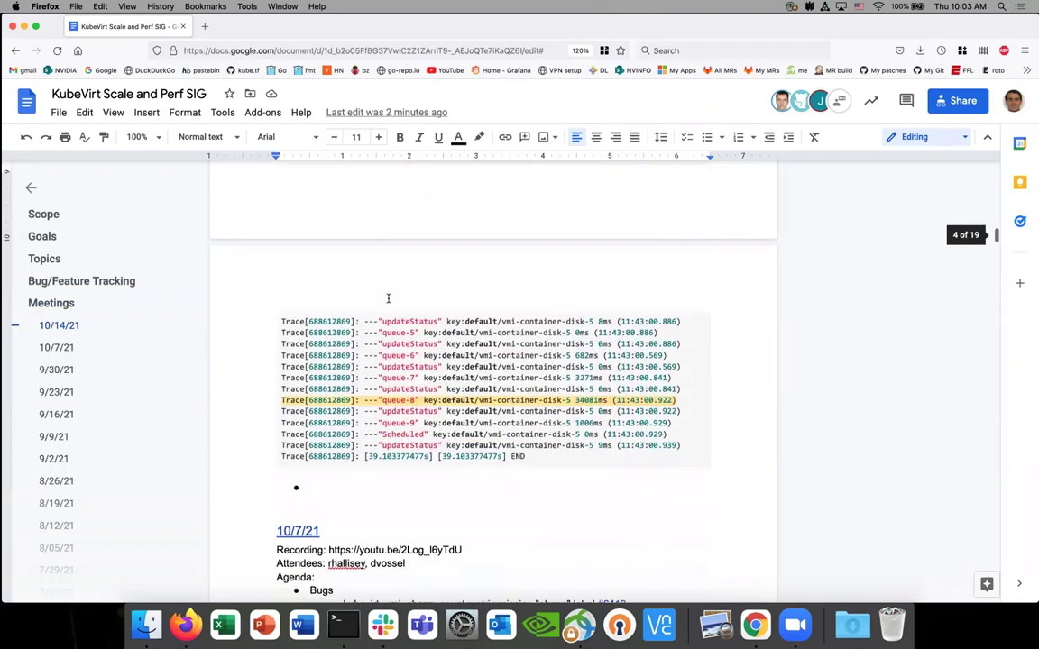
{"action": "scroll", "coordinate": [388, 299], "scroll_direction": "up", "scroll_amount": 15}
{"action": "scroll", "coordinate": [387, 299], "scroll_direction": "down", "scroll_amount": 4}
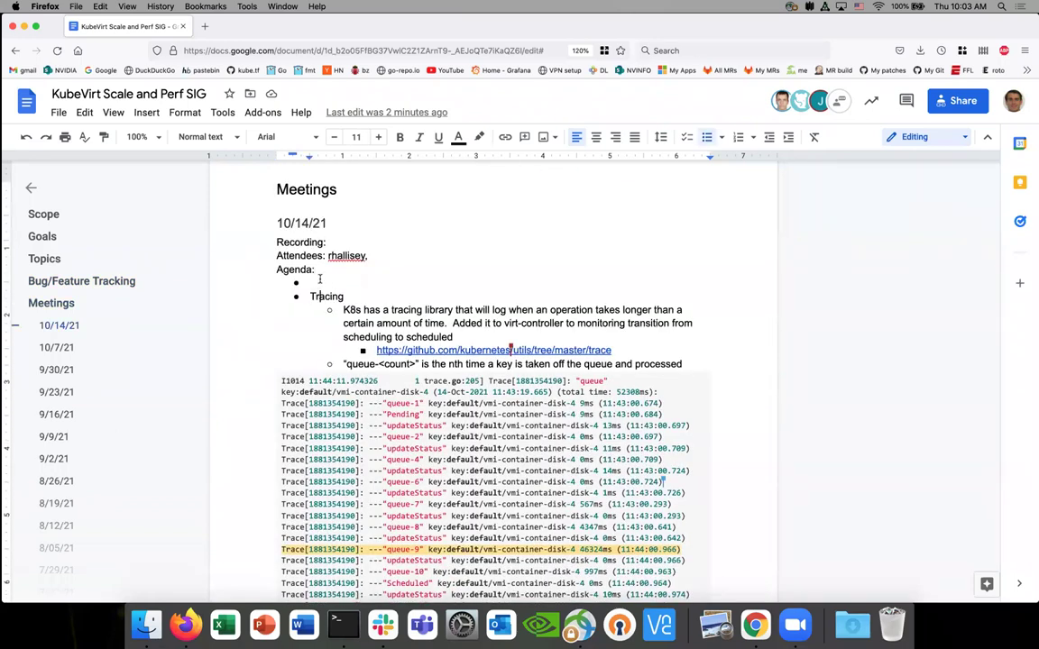
{"action": "left_click", "coordinate": [319, 279]}
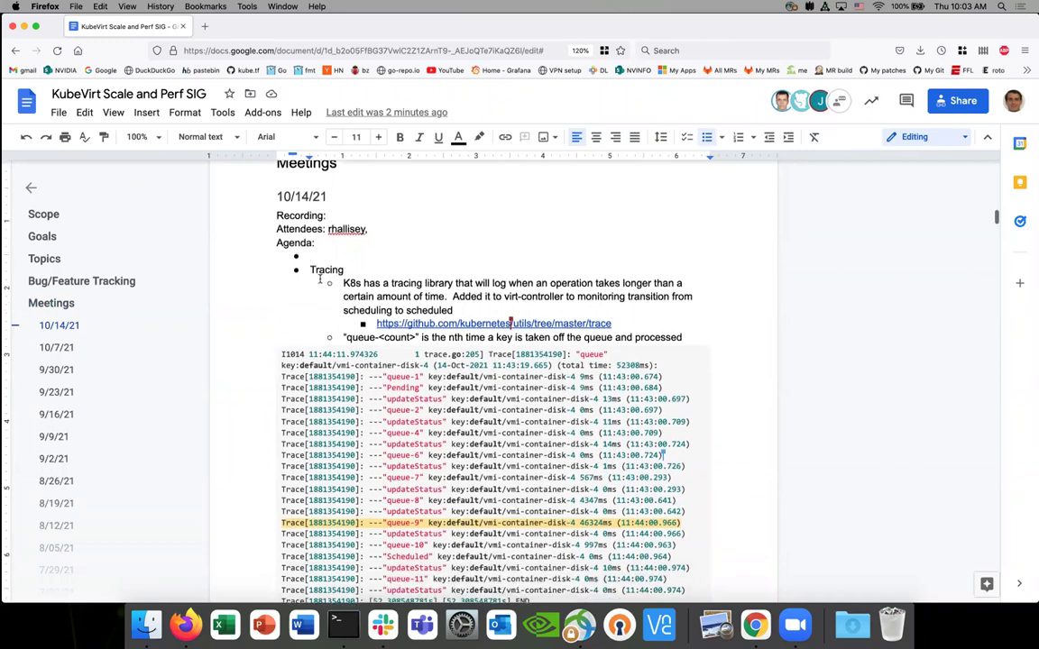
- Place the insertion point just before the Tracing agenda item
{"action": "scroll", "coordinate": [319, 280], "scroll_direction": "down", "scroll_amount": 5}
{"action": "scroll", "coordinate": [319, 279], "scroll_direction": "up", "scroll_amount": 2}
{"action": "scroll", "coordinate": [319, 278], "scroll_direction": "down", "scroll_amount": 5}
{"action": "scroll", "coordinate": [319, 278], "scroll_direction": "up", "scroll_amount": 8}
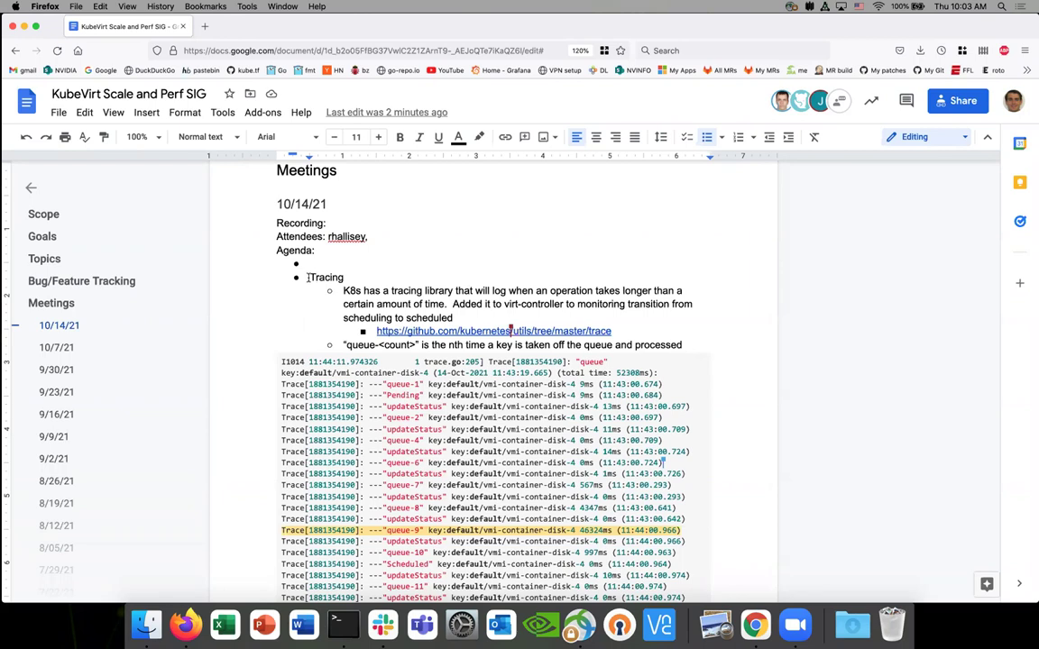
{"action": "left_click", "coordinate": [312, 272]}
{"action": "key", "text": "Down"}
{"action": "key", "text": "Down"}
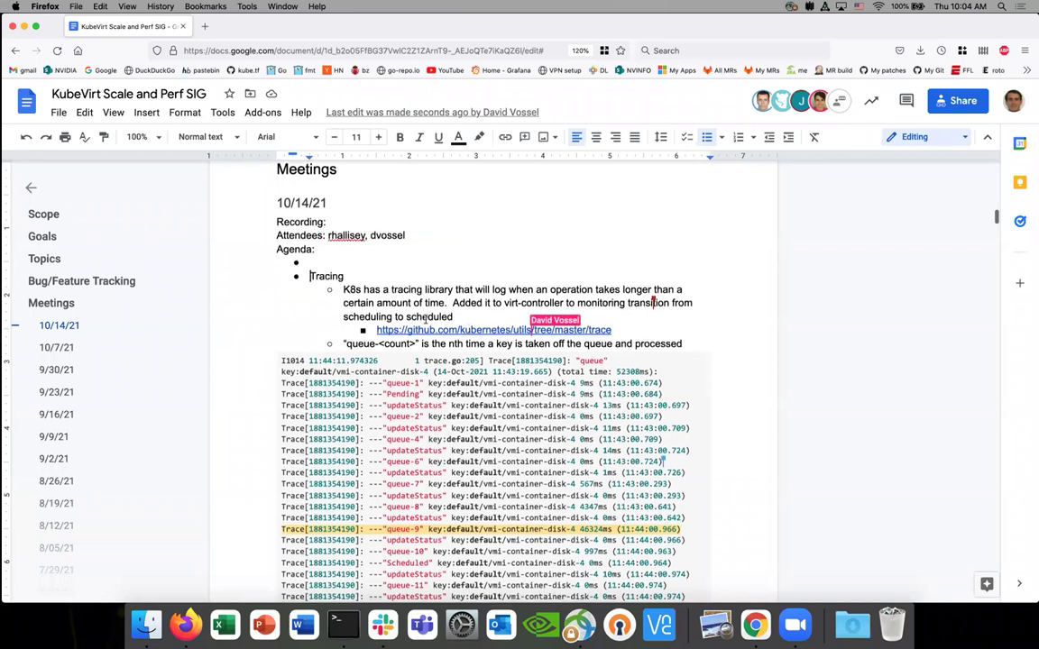
- Scroll down through the first trace log pasted under the Tracing item
{"action": "scroll", "coordinate": [431, 323], "scroll_direction": "down", "scroll_amount": 3}
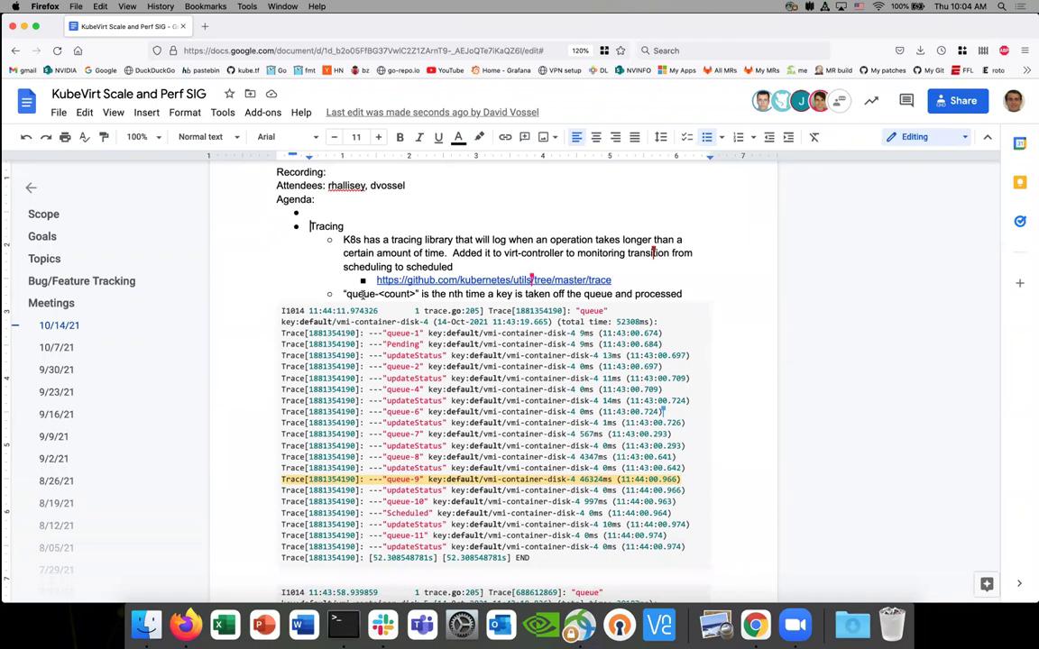
{"action": "scroll", "coordinate": [364, 298], "scroll_direction": "down", "scroll_amount": 1}
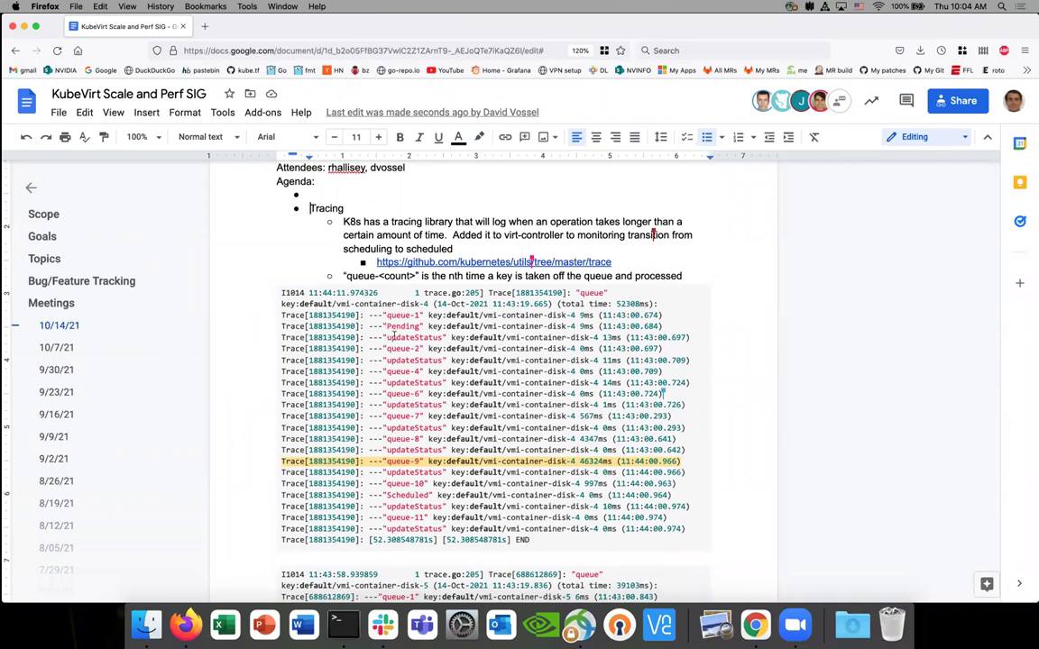
{"action": "scroll", "coordinate": [348, 269], "scroll_direction": "down", "scroll_amount": 1}
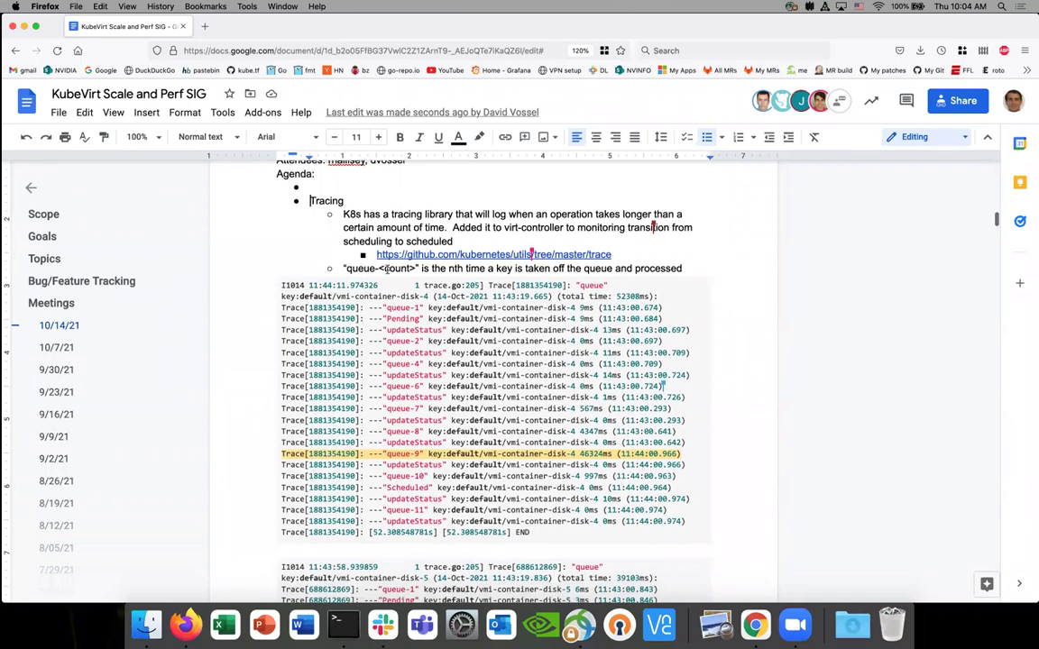
{"action": "scroll", "coordinate": [388, 269], "scroll_direction": "down", "scroll_amount": 1}
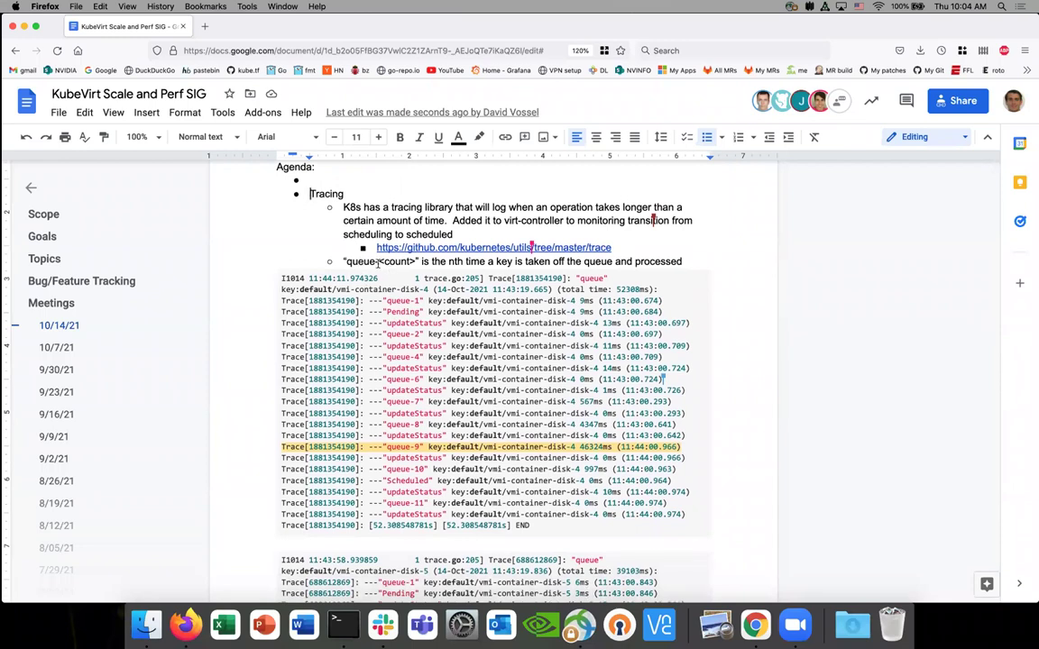
- In the terminal, recall the 'emacs' command from history to reopen vmi.go
{"action": "key", "text": "ctrl+Right"}
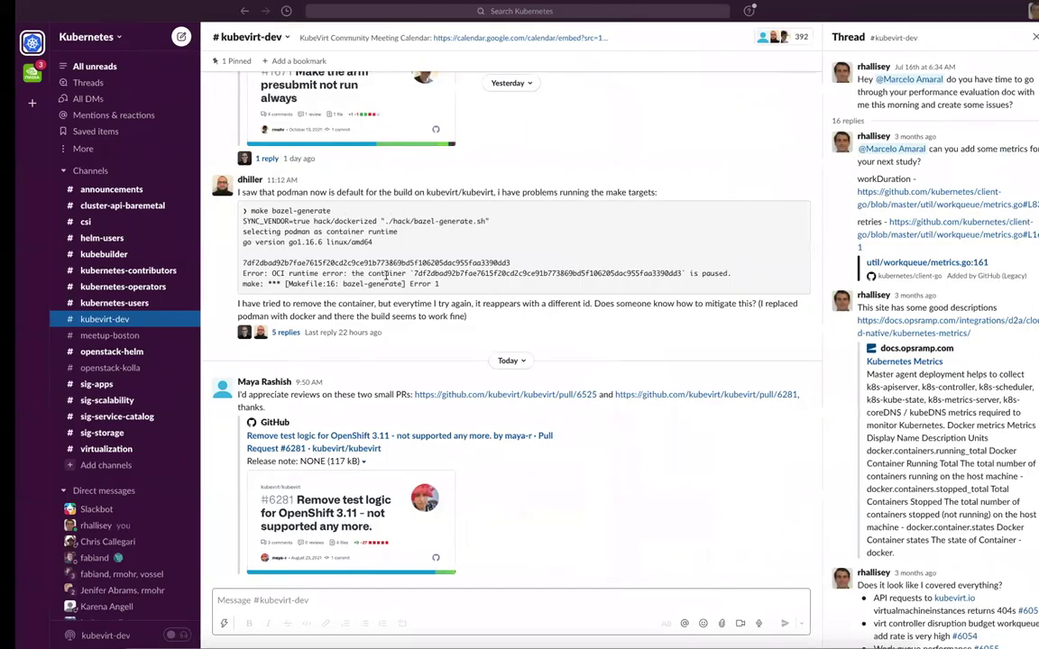
{"action": "key", "text": "ctrl+Right"}
{"action": "key", "text": "ctrl+r"}
{"action": "type", "text": "emacs"}
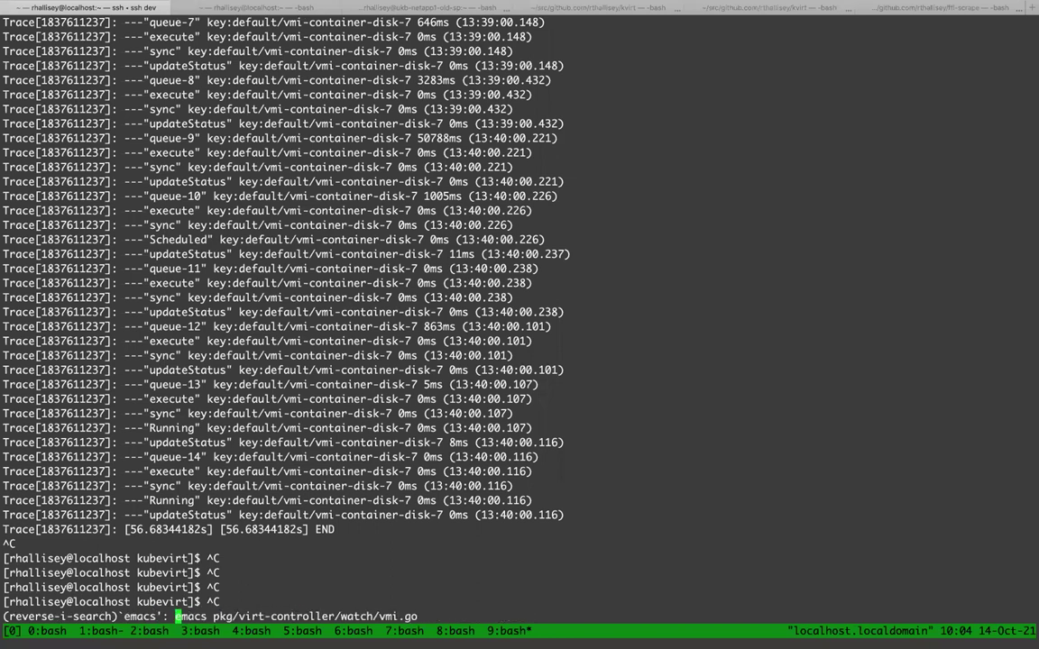
{"action": "key", "text": "Return"}
- Walk through vmi.go's Execute function, marking its startTrace and stepTrace calls and the tracing helpers
{"action": "key", "text": "Up"}
{"action": "key", "text": "Up"}
{"action": "key", "text": "Up"}
{"action": "key", "text": "Up"}
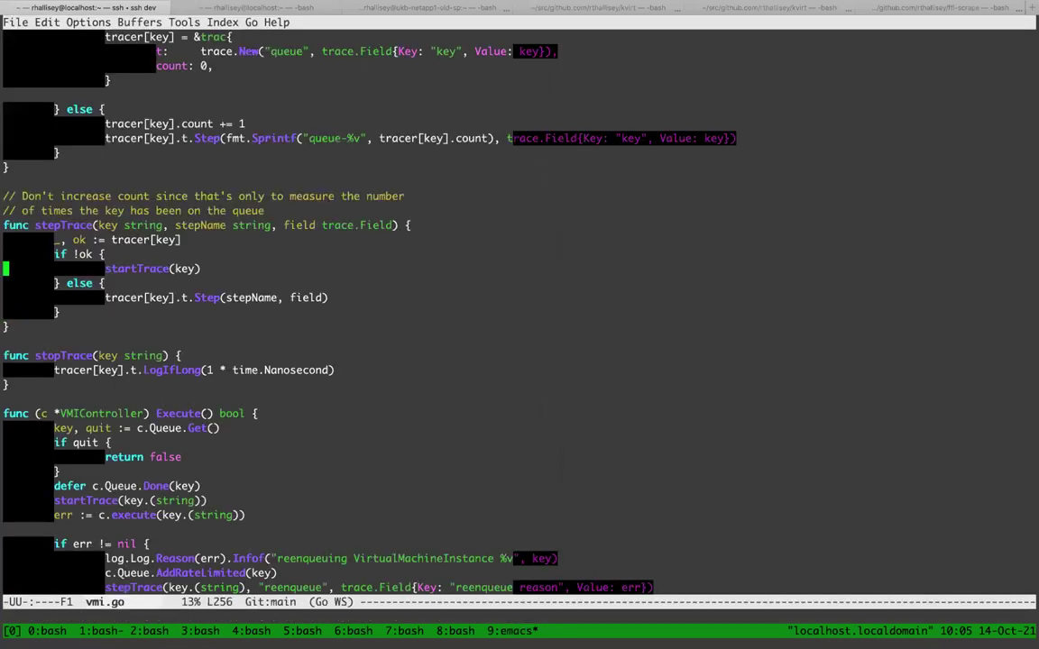
{"action": "key", "text": "Up"}
{"action": "key", "text": "Up"}
{"action": "key", "text": "Down"}
{"action": "key", "text": "Down"}
{"action": "key", "text": "Down"}
{"action": "key", "text": "Down"}
{"action": "key", "text": "Down"}
{"action": "key", "text": "Down"}
{"action": "key", "text": "Down"}
{"action": "key", "text": "Down"}
{"action": "key", "text": "Down"}
{"action": "key", "text": "Down"}
{"action": "key", "text": "Down"}
{"action": "key", "text": "Down"}
{"action": "key", "text": "Down"}
{"action": "key", "text": "Down"}
{"action": "key", "text": "Down"}
{"action": "key", "text": "Down"}
{"action": "key", "text": "Down"}
{"action": "key", "text": "Down"}
{"action": "key", "text": "Down"}
{"action": "key", "text": "Down"}
{"action": "key", "text": "Down"}
{"action": "key", "text": "Down"}
{"action": "key", "text": "Down"}
{"action": "key", "text": "Down"}
{"action": "key", "text": "Down"}
{"action": "key", "text": "Down"}
{"action": "key", "text": "Down"}
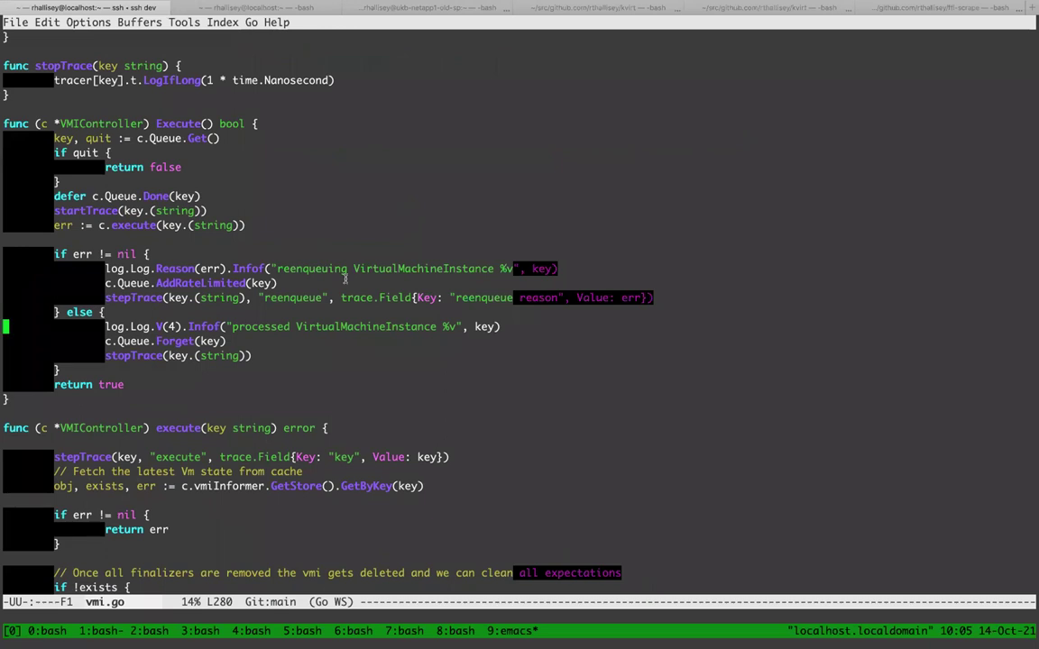
{"action": "key", "text": "Up"}
{"action": "key", "text": "Up"}
{"action": "key", "text": "Up"}
{"action": "key", "text": "Up"}
{"action": "key", "text": "Up"}
{"action": "key", "text": "Up"}
{"action": "triple_click", "coordinate": [120, 210]}
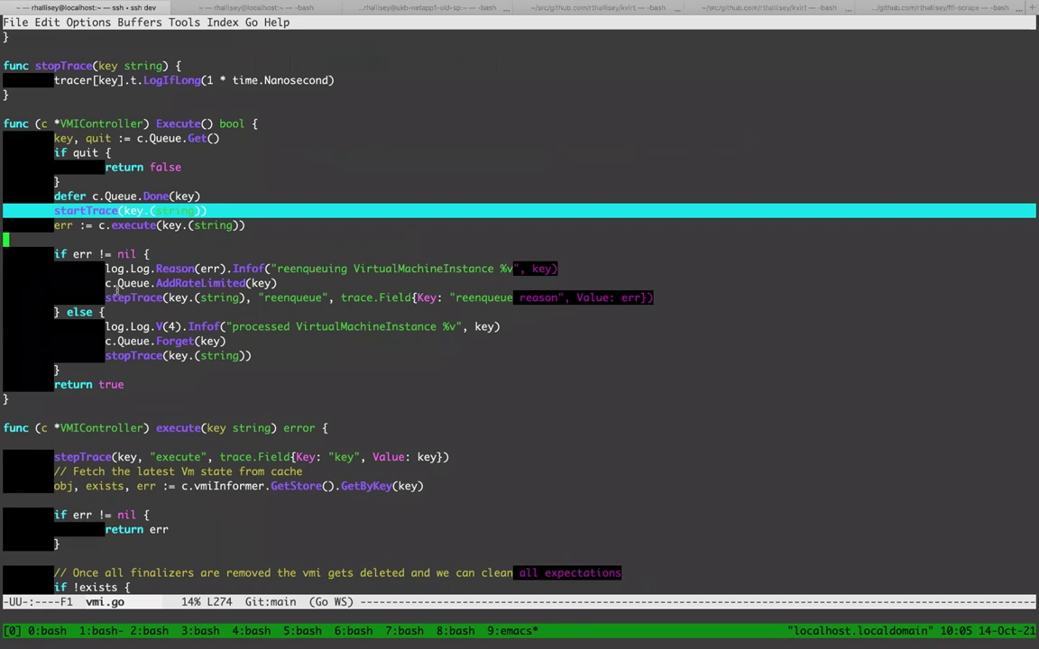
{"action": "double_click", "coordinate": [155, 297]}
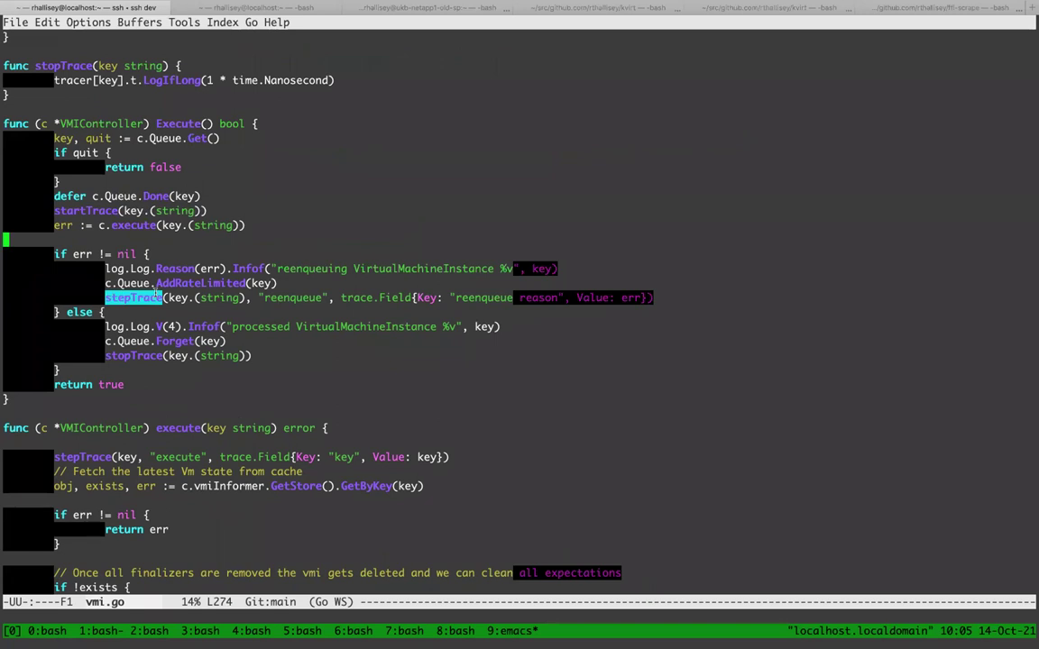
{"action": "left_click", "coordinate": [169, 342]}
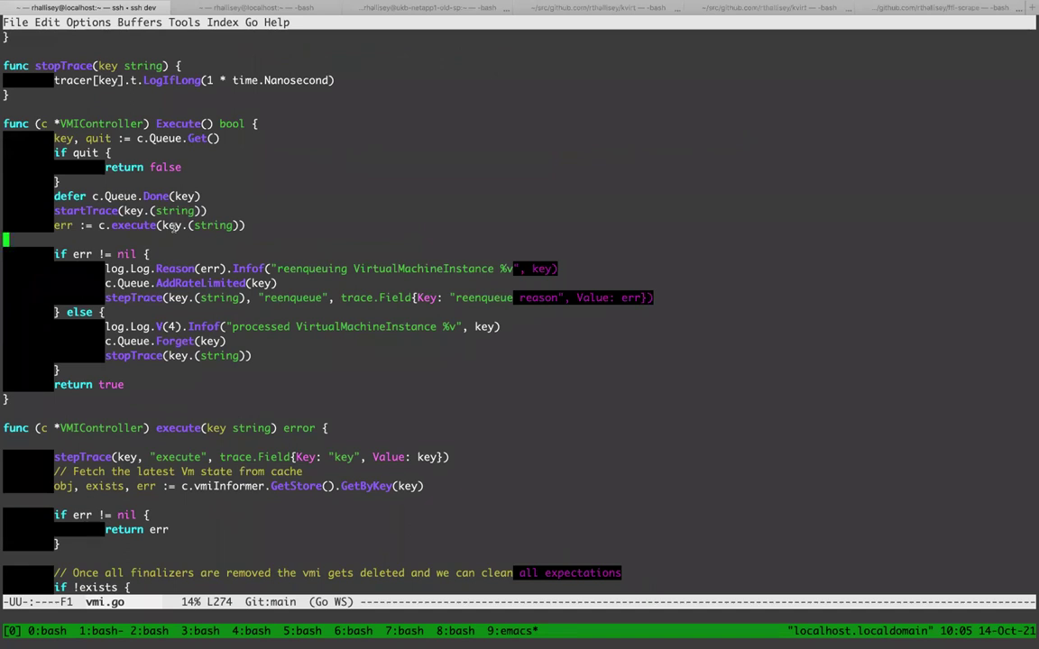
{"action": "key", "text": "Up"}
{"action": "key", "text": "Up"}
{"action": "key", "text": "Up"}
{"action": "key", "text": "Up"}
{"action": "key", "text": "Up"}
{"action": "key", "text": "Up"}
{"action": "key", "text": "Up"}
{"action": "key", "text": "Up"}
{"action": "key", "text": "Up"}
{"action": "key", "text": "Up"}
{"action": "key", "text": "Up"}
{"action": "key", "text": "Up"}
{"action": "key", "text": "Up"}
{"action": "key", "text": "Up"}
{"action": "key", "text": "Up"}
{"action": "key", "text": "Up"}
{"action": "key", "text": "Up"}
{"action": "key", "text": "Up"}
{"action": "key", "text": "Up"}
{"action": "key", "text": "Up"}
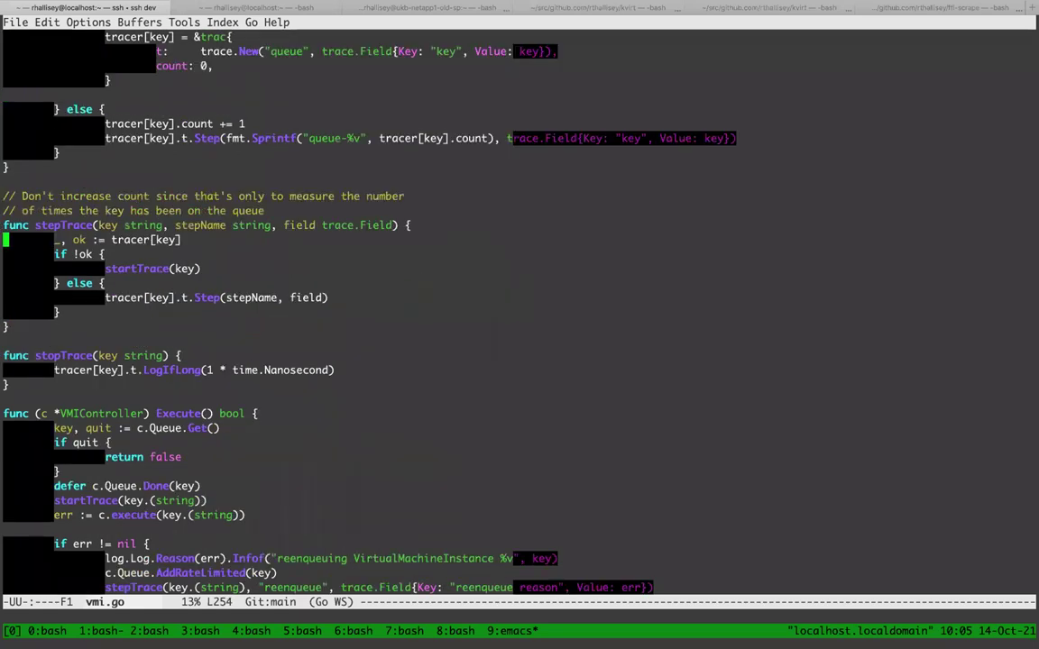
{"action": "key", "text": "Up"}
{"action": "key", "text": "Up"}
{"action": "key", "text": "Up"}
{"action": "key", "text": "Up"}
{"action": "key", "text": "Up"}
{"action": "key", "text": "Up"}
{"action": "key", "text": "Up"}
{"action": "key", "text": "Up"}
{"action": "key", "text": "Up"}
{"action": "key", "text": "Up"}
{"action": "key", "text": "Up"}
{"action": "key", "text": "Up"}
{"action": "key", "text": "Up"}
{"action": "key", "text": "Up"}
{"action": "key", "text": "Up"}
{"action": "key", "text": "Up"}
{"action": "key", "text": "Up"}
{"action": "key", "text": "Up"}
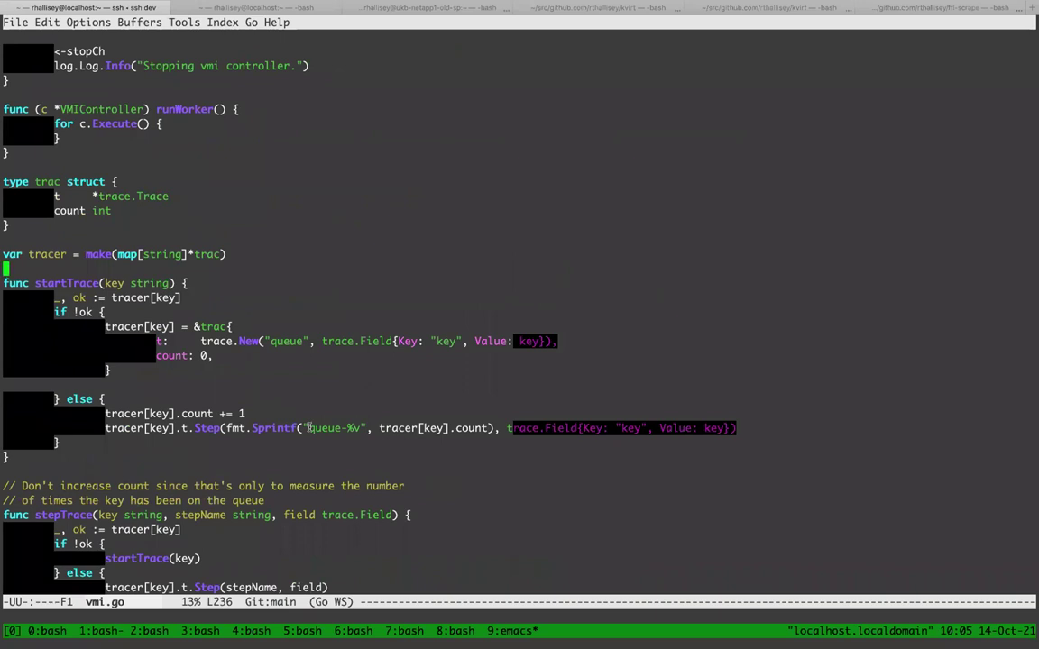
{"action": "key", "text": "Down"}
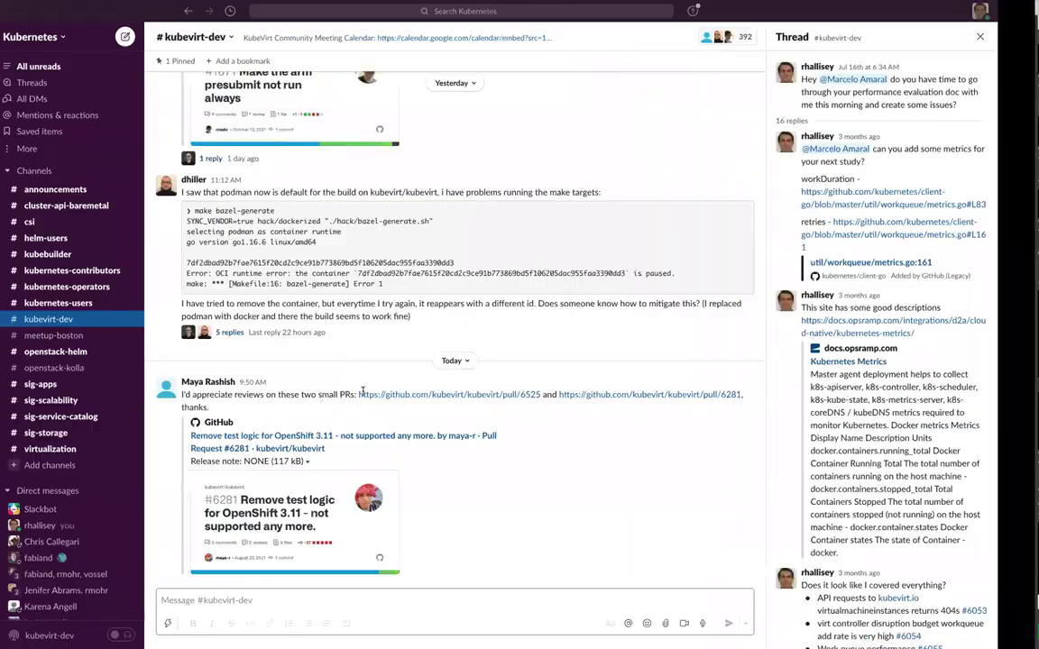
- Return to the Google Docs meeting notes showing the first trace log
{"action": "key", "text": "ctrl+Left"}
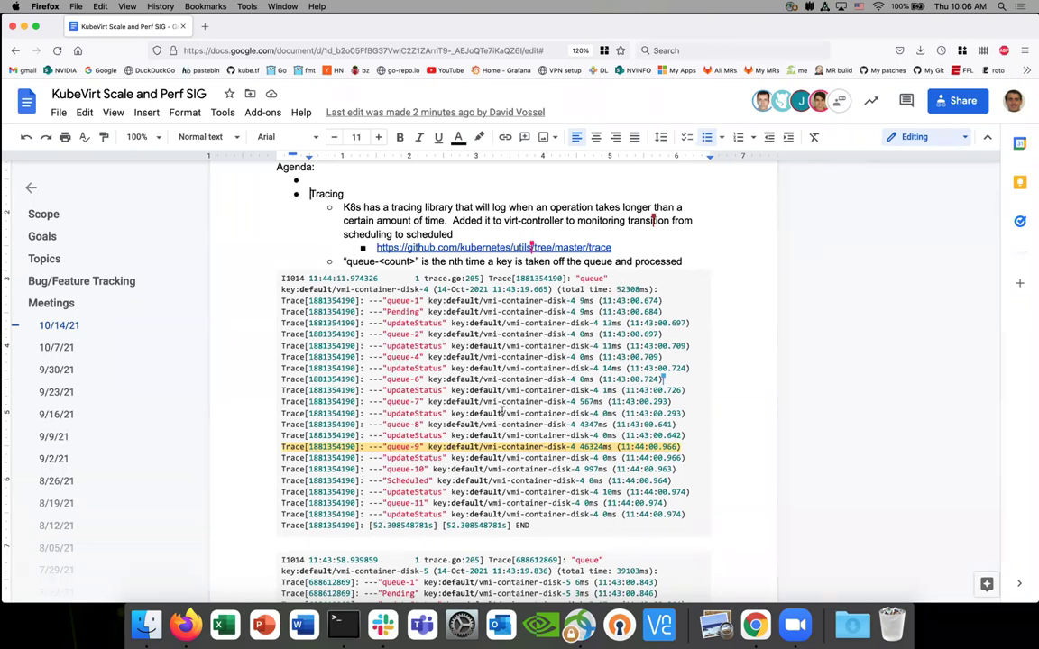
{"action": "scroll", "coordinate": [501, 427], "scroll_direction": "down", "scroll_amount": 1}
{"action": "scroll", "coordinate": [501, 426], "scroll_direction": "down", "scroll_amount": 5}
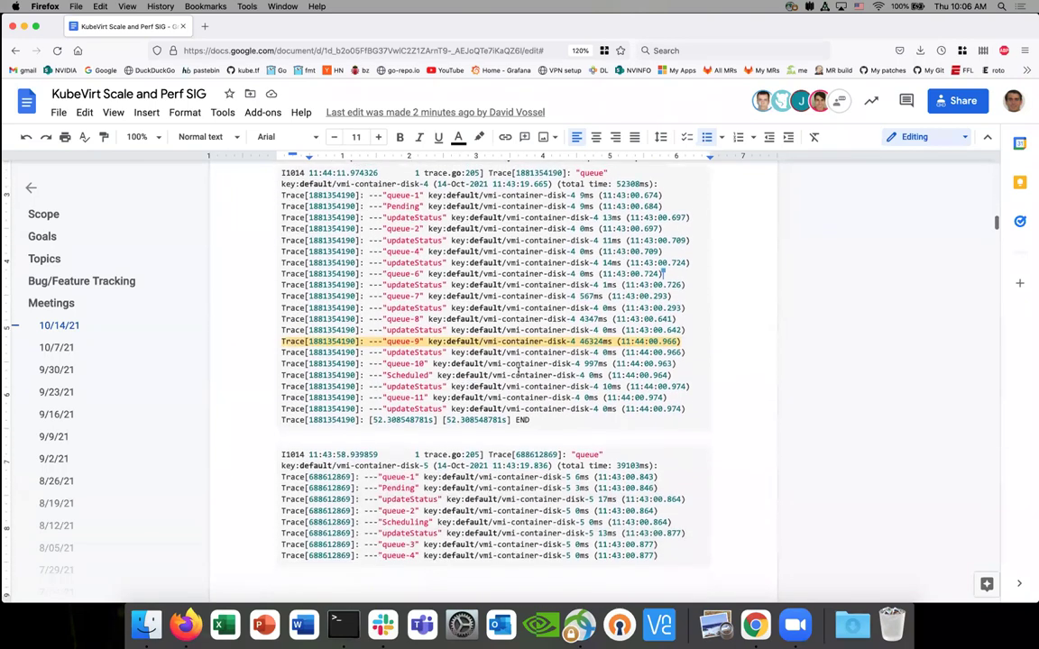
{"action": "scroll", "coordinate": [521, 333], "scroll_direction": "down", "scroll_amount": 2}
{"action": "scroll", "coordinate": [541, 311], "scroll_direction": "up", "scroll_amount": 2}
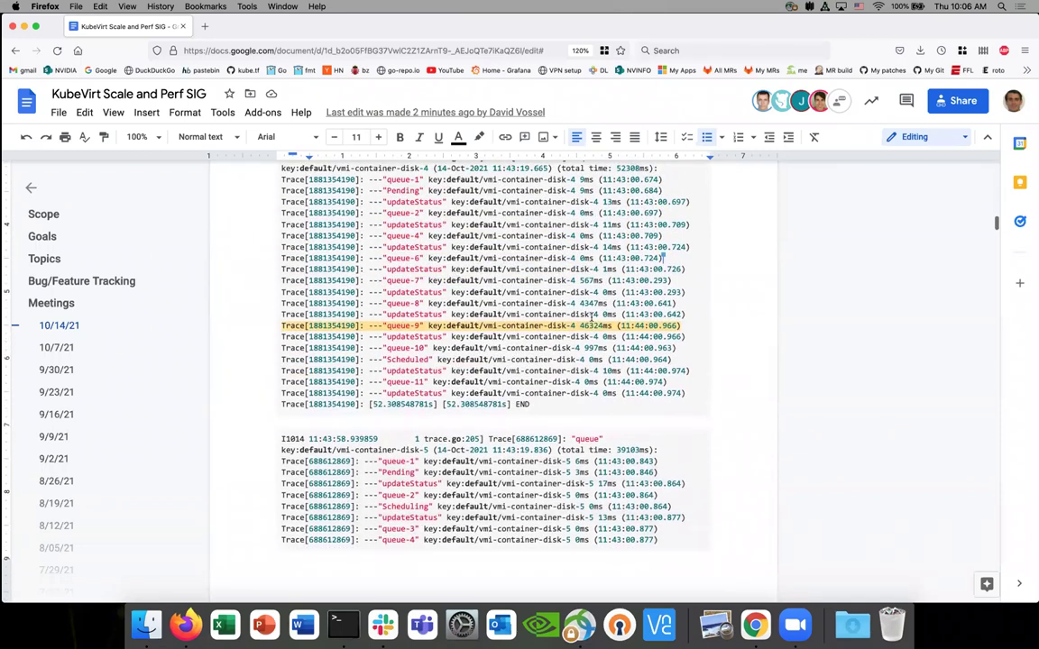
{"action": "scroll", "coordinate": [589, 323], "scroll_direction": "up", "scroll_amount": 1}
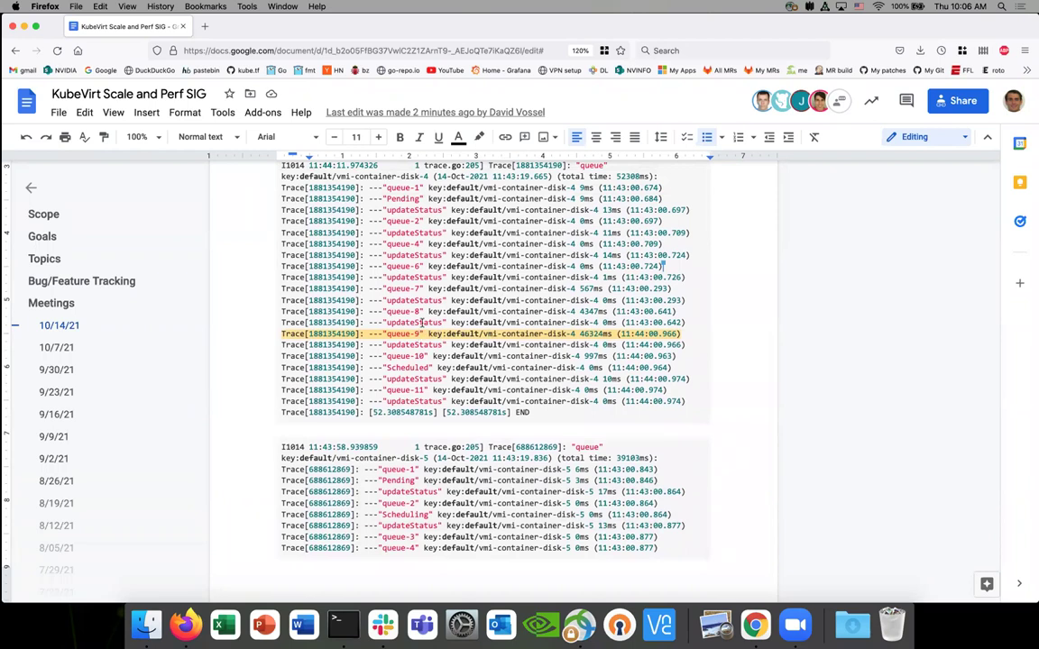
{"action": "scroll", "coordinate": [384, 293], "scroll_direction": "down", "scroll_amount": 1}
{"action": "scroll", "coordinate": [594, 346], "scroll_direction": "up", "scroll_amount": 2}
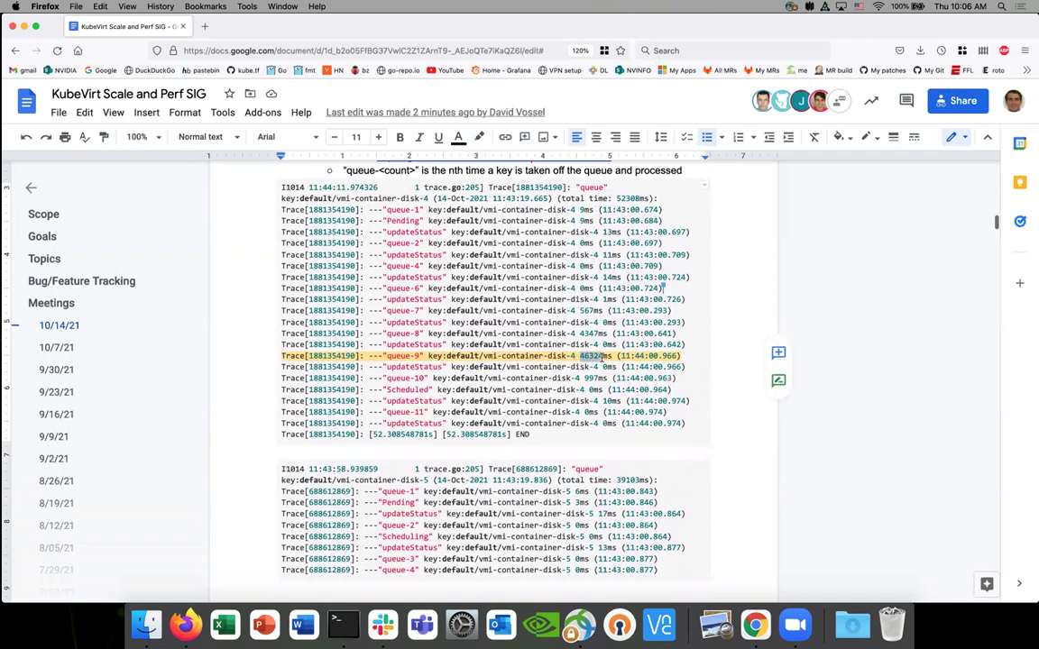
{"action": "left_click_drag", "start_coordinate": [580, 356], "coordinate": [603, 356]}
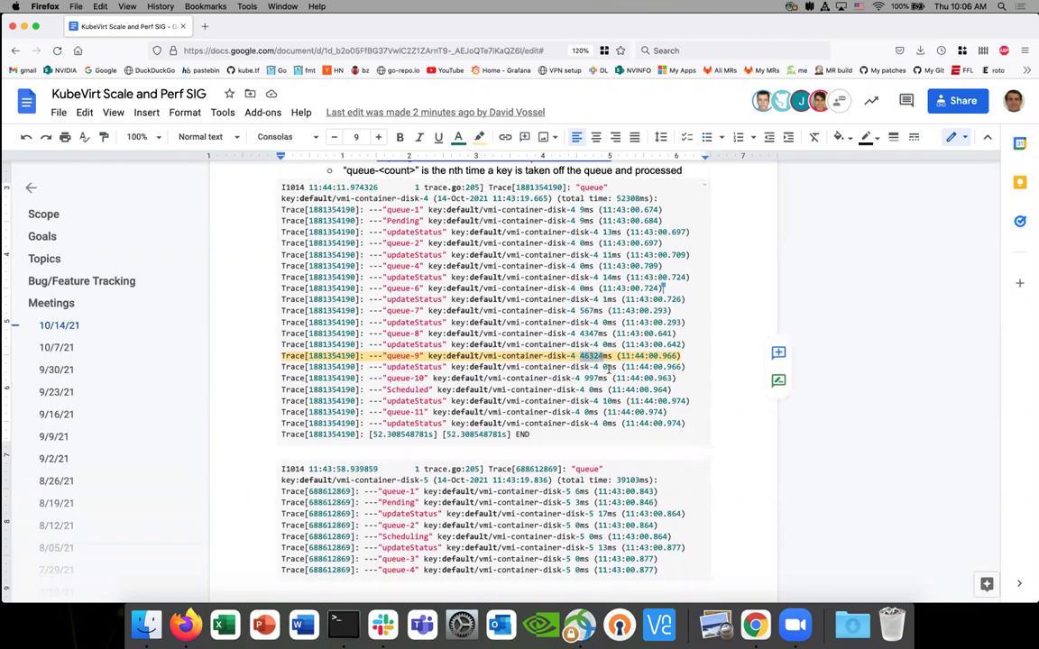
{"action": "scroll", "coordinate": [610, 368], "scroll_direction": "up", "scroll_amount": 2}
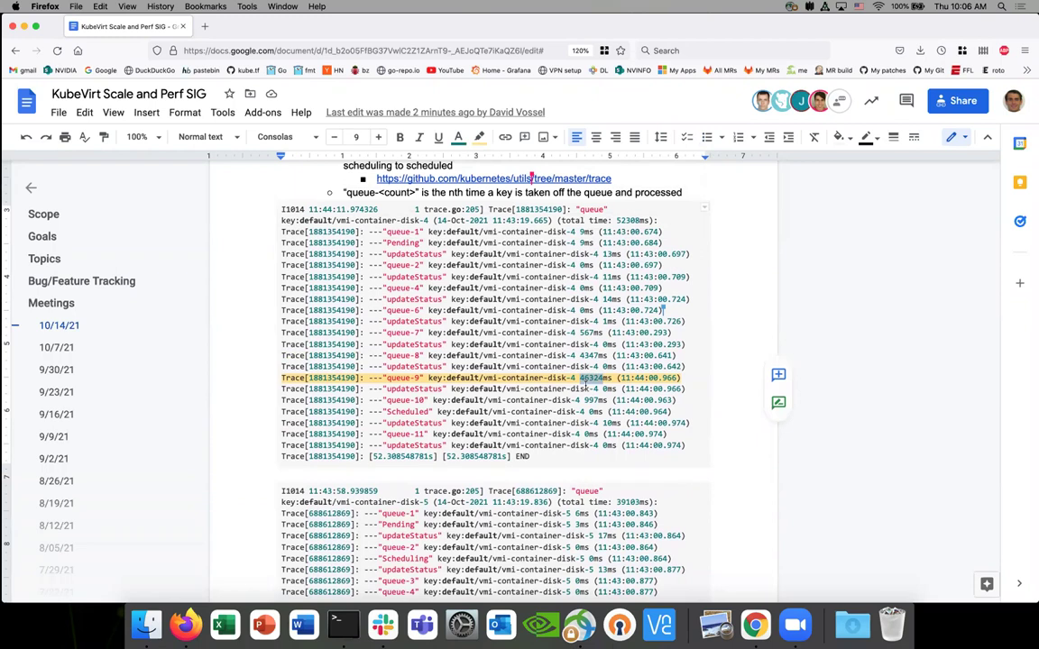
{"action": "scroll", "coordinate": [585, 386], "scroll_direction": "down", "scroll_amount": 8}
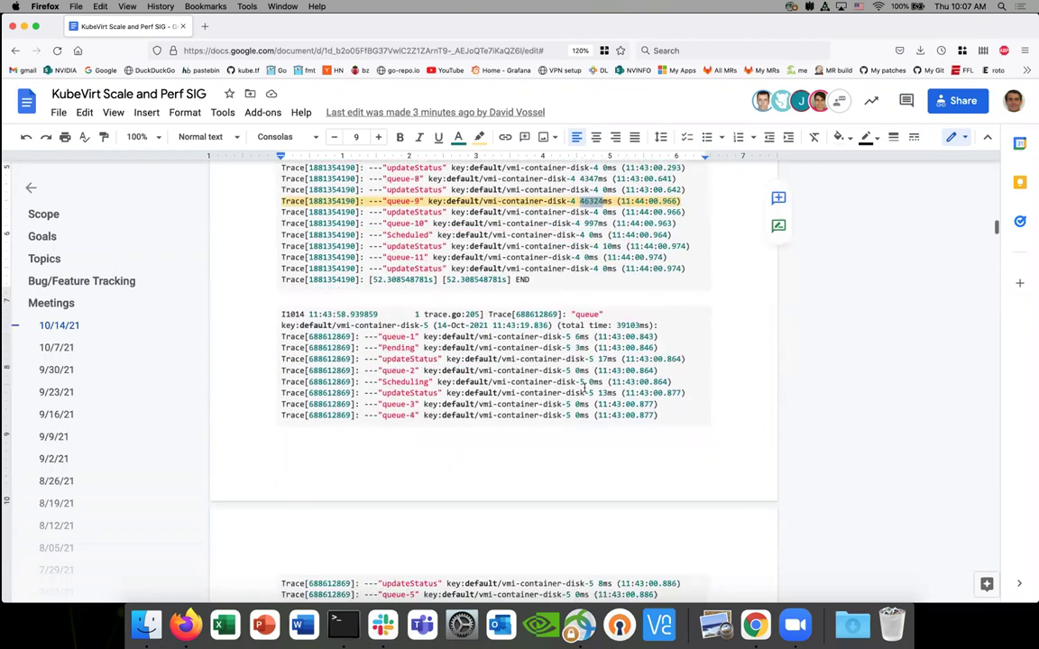
{"action": "scroll", "coordinate": [582, 469], "scroll_direction": "down", "scroll_amount": 1}
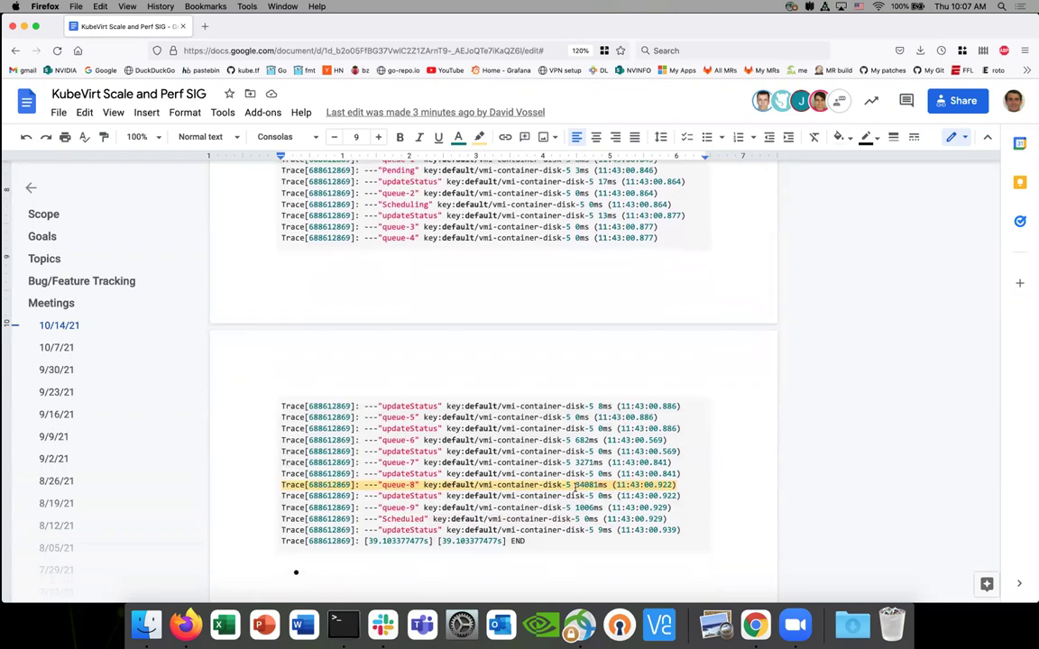
{"action": "left_click_drag", "start_coordinate": [575, 486], "coordinate": [596, 491]}
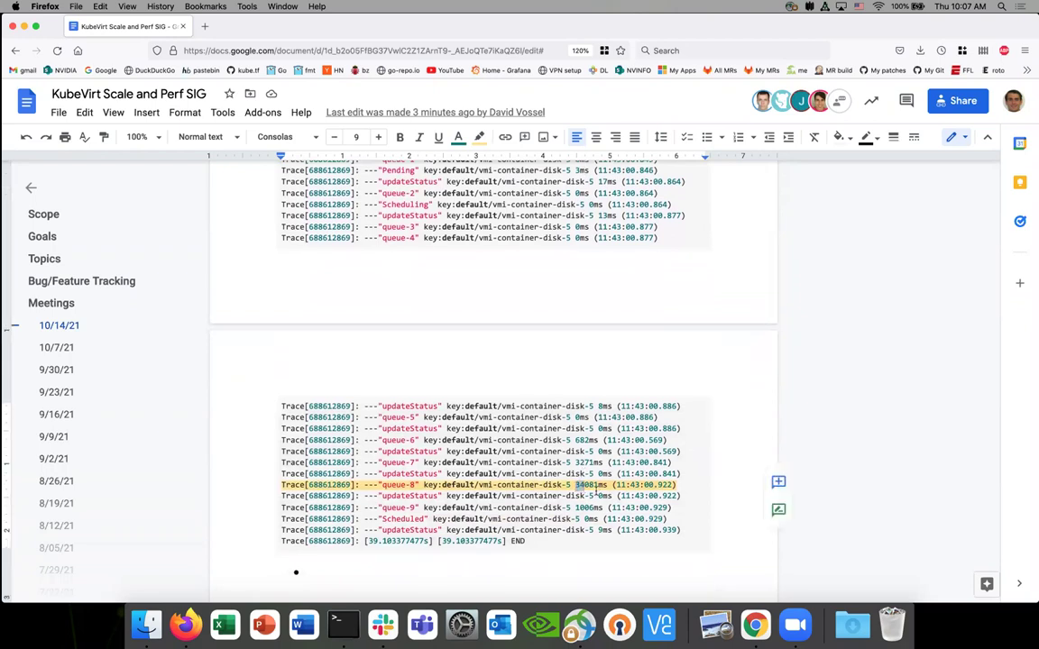
{"action": "scroll", "coordinate": [595, 492], "scroll_direction": "up", "scroll_amount": 4}
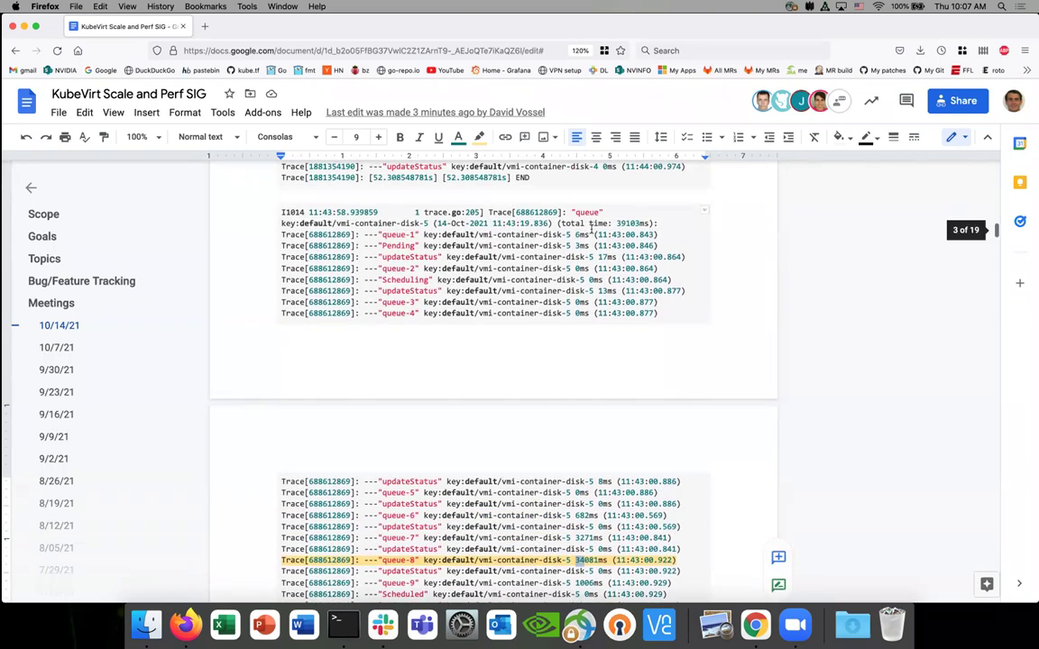
{"action": "left_click_drag", "start_coordinate": [617, 224], "coordinate": [640, 224]}
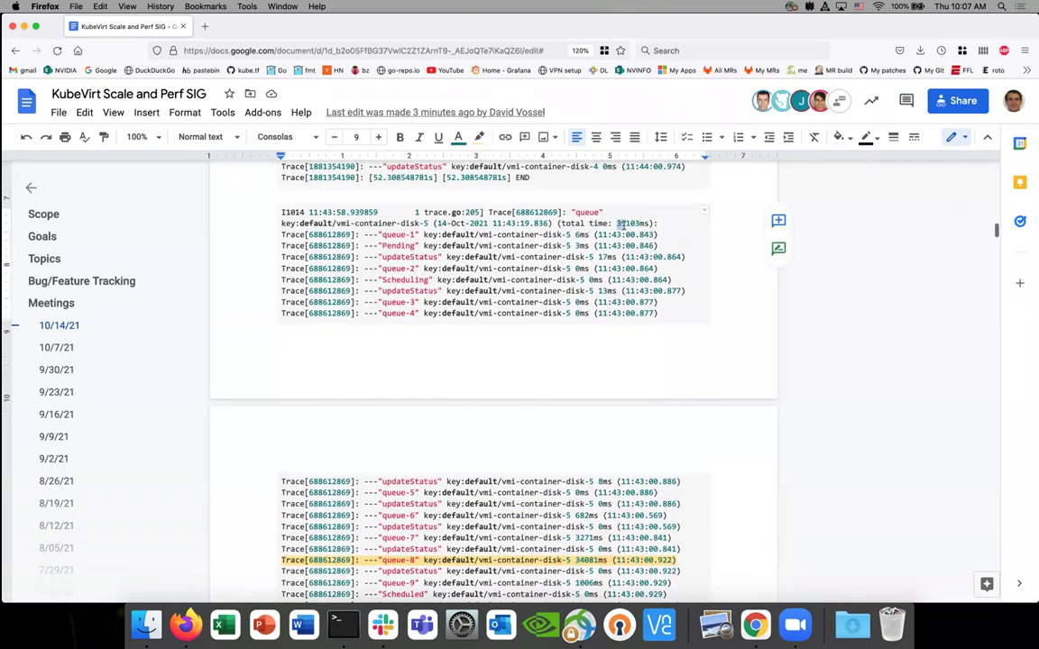
{"action": "scroll", "coordinate": [595, 271], "scroll_direction": "up", "scroll_amount": 5}
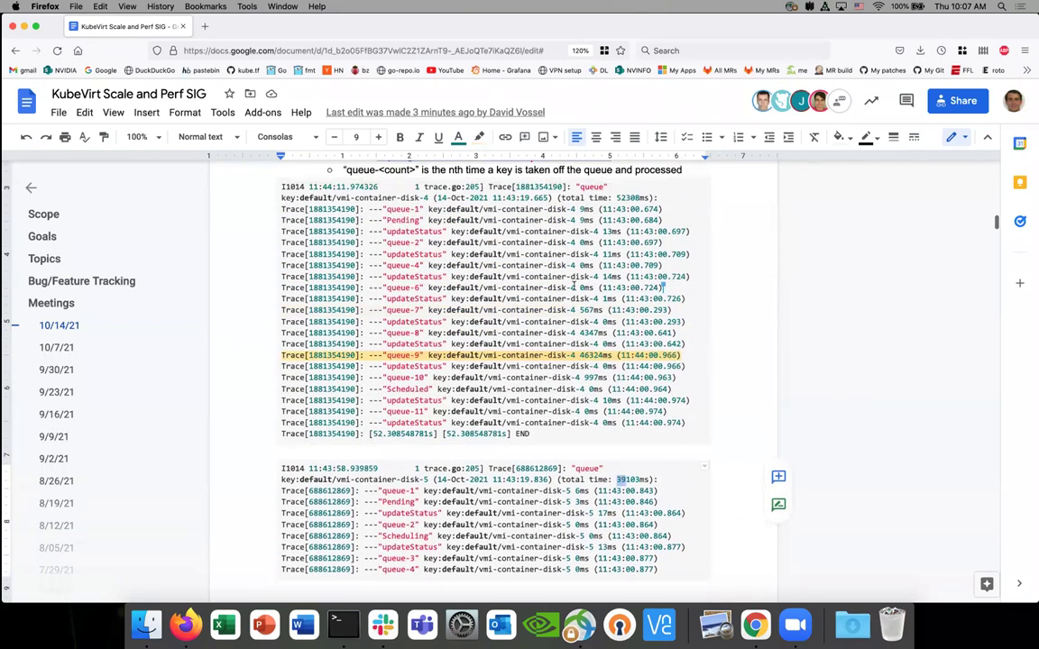
{"action": "scroll", "coordinate": [574, 285], "scroll_direction": "up", "scroll_amount": 1}
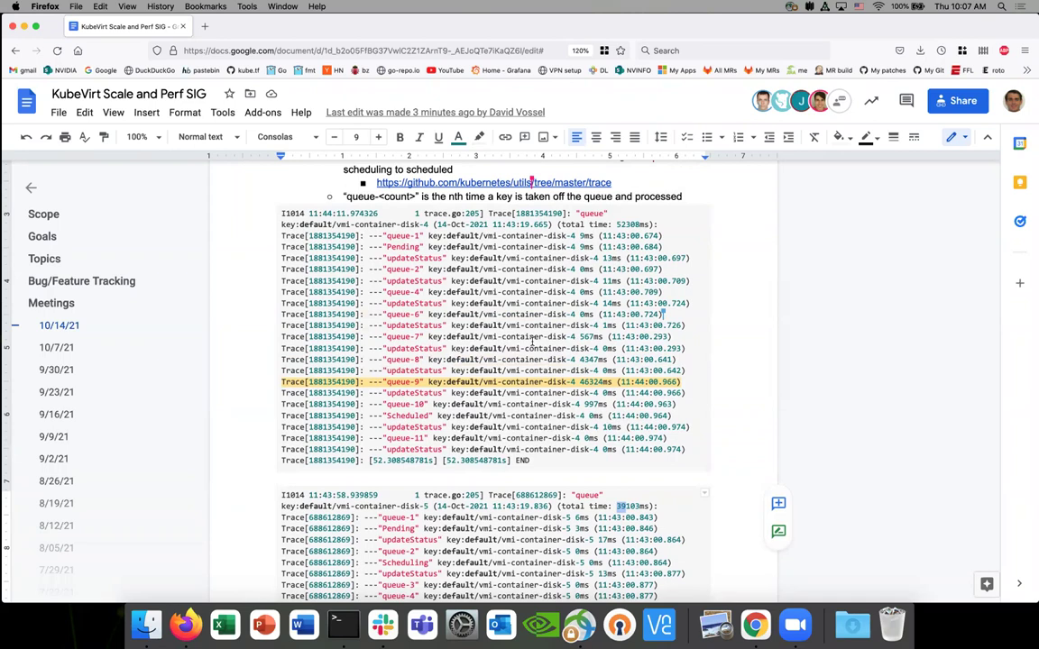
- In Emacs, move through startTrace and stopTrace down to the Execute function's stepTrace call
{"action": "key", "text": "ctrl+Right"}
{"action": "key", "text": "ctrl+Right"}
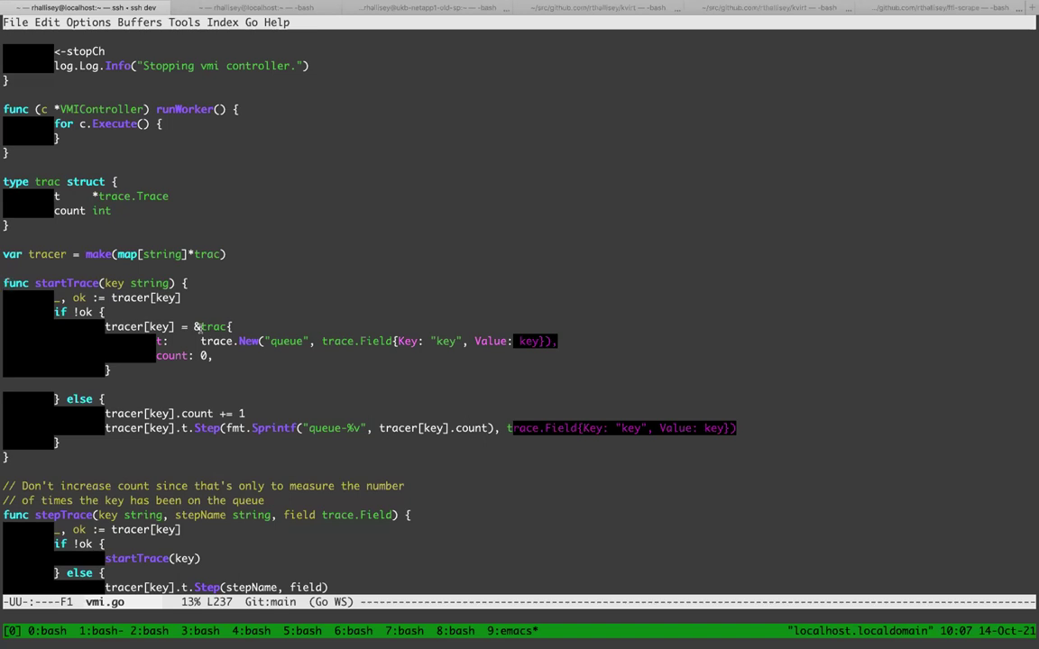
{"action": "key", "text": "Down"}
{"action": "key", "text": "Down"}
{"action": "key", "text": "Down"}
{"action": "key", "text": "Down"}
{"action": "key", "text": "Down"}
{"action": "key", "text": "Down"}
{"action": "key", "text": "Down"}
{"action": "key", "text": "Down"}
{"action": "key", "text": "Down"}
{"action": "key", "text": "Down"}
{"action": "key", "text": "Down"}
{"action": "key", "text": "Down"}
{"action": "key", "text": "Down"}
{"action": "key", "text": "Down"}
{"action": "key", "text": "Down"}
{"action": "key", "text": "Down"}
{"action": "key", "text": "Down"}
{"action": "key", "text": "Down"}
{"action": "key", "text": "Down"}
{"action": "key", "text": "Down"}
{"action": "key", "text": "Down"}
{"action": "key", "text": "Down"}
{"action": "key", "text": "Down"}
{"action": "key", "text": "Down"}
{"action": "key", "text": "Down"}
{"action": "key", "text": "Down"}
{"action": "key", "text": "Down"}
{"action": "key", "text": "Down"}
{"action": "key", "text": "Down"}
{"action": "key", "text": "Down"}
{"action": "key", "text": "Down"}
{"action": "key", "text": "Down"}
{"action": "key", "text": "Down"}
{"action": "key", "text": "Down"}
{"action": "key", "text": "Down"}
{"action": "key", "text": "Down"}
{"action": "key", "text": "Down"}
{"action": "key", "text": "Down"}
{"action": "key", "text": "Down"}
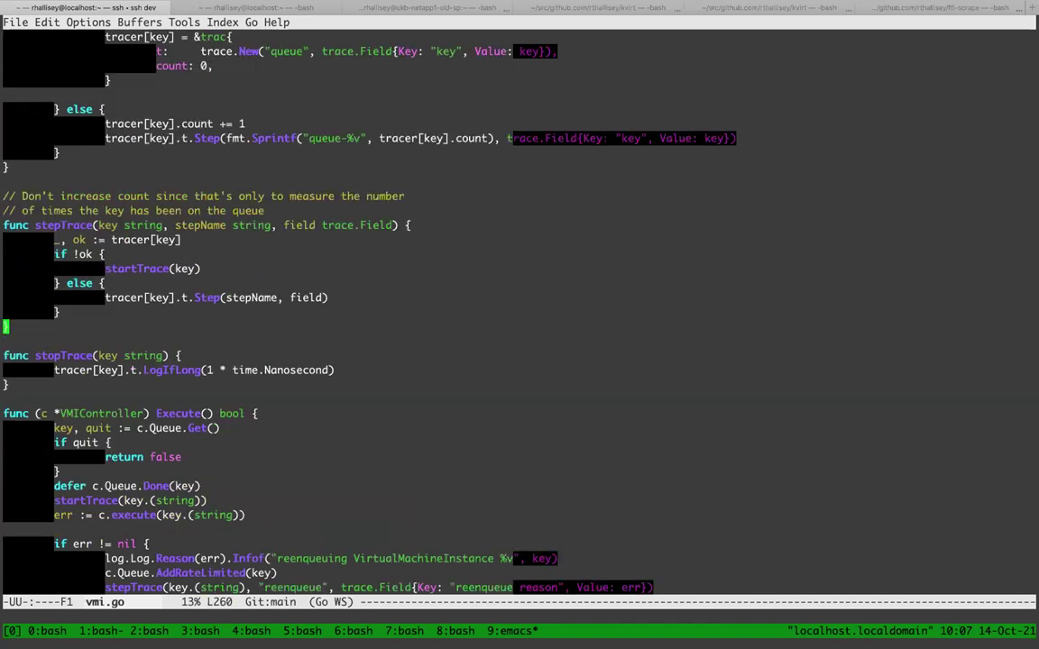
{"action": "key", "text": "Down"}
{"action": "key", "text": "Down"}
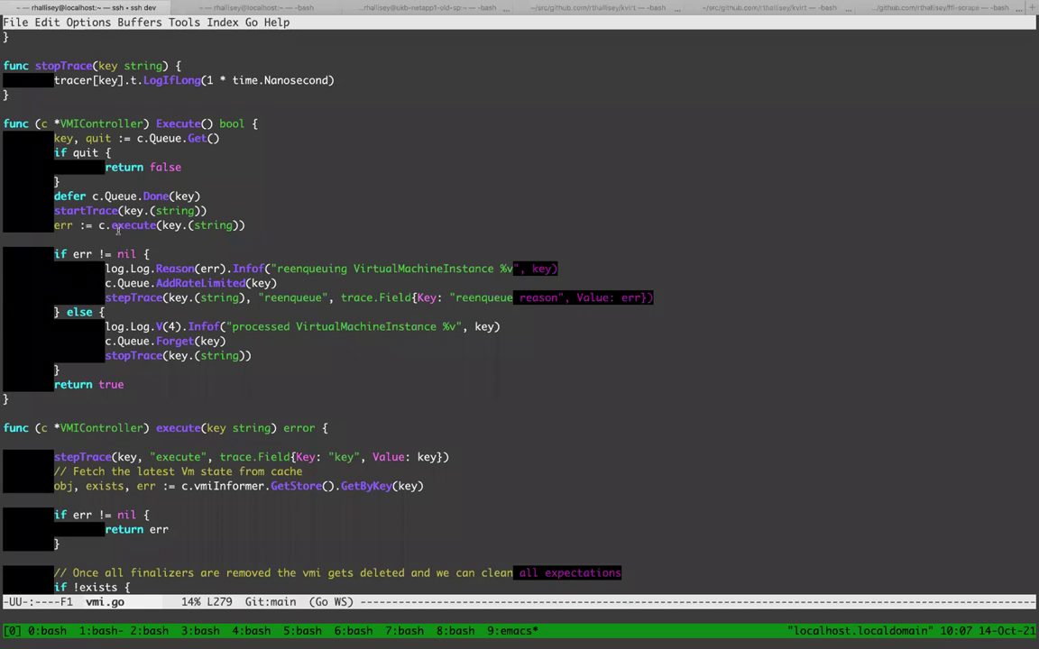
{"action": "key", "text": "Up"}
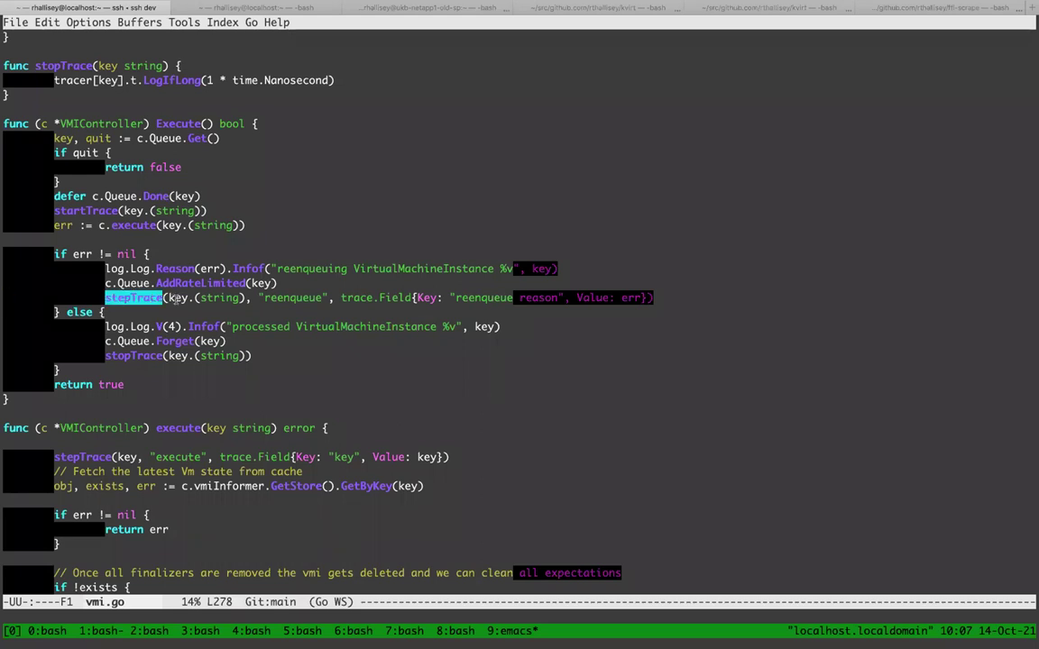
- In the SIG notes, highlight the disk-4 trace block's 52308ms total time
{"action": "key", "text": "ctrl+Left"}
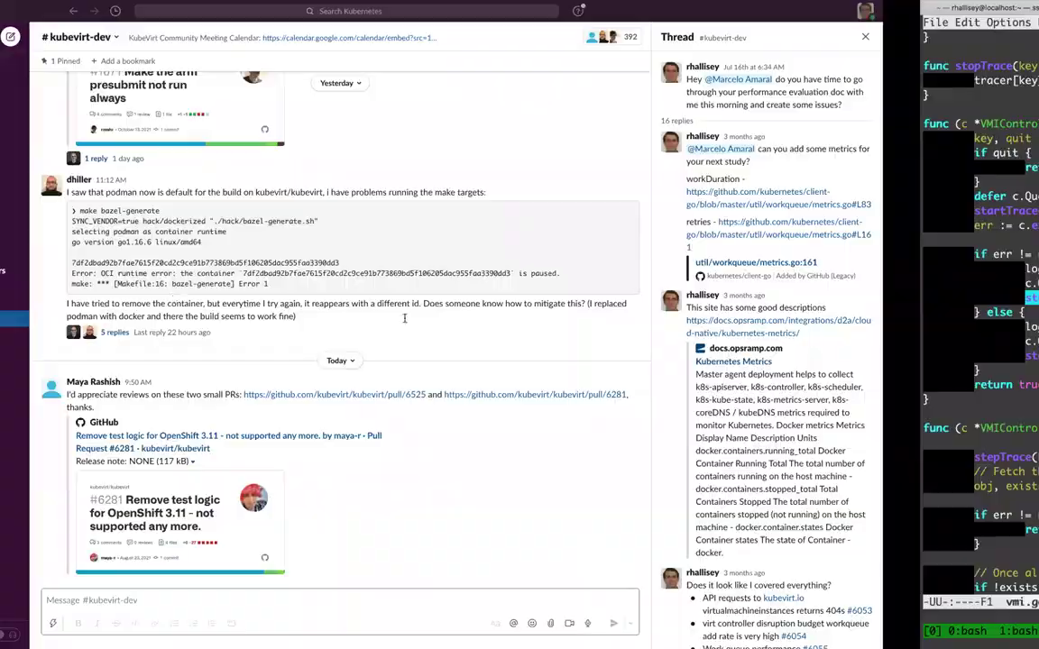
{"action": "key", "text": "ctrl+Left"}
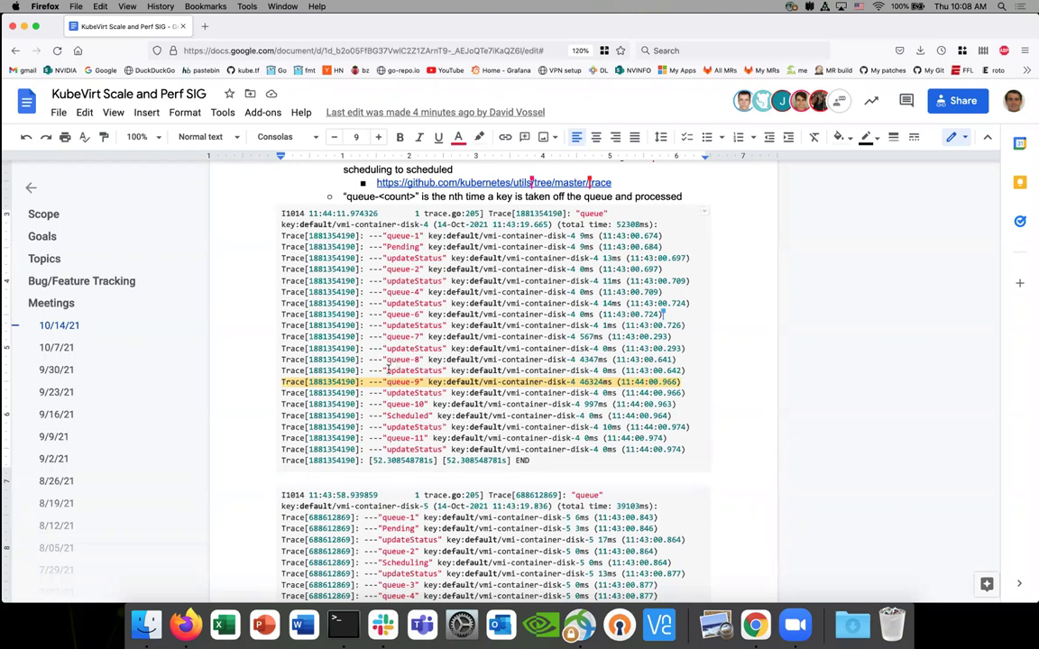
{"action": "left_click", "coordinate": [386, 370]}
{"action": "double_click", "coordinate": [618, 223]}
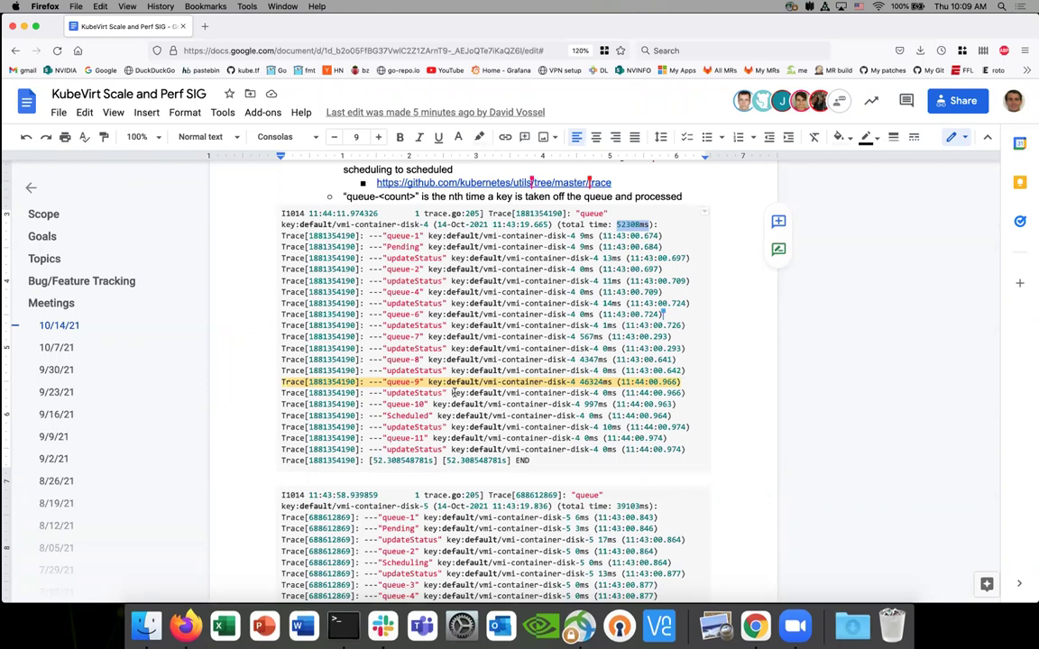
{"action": "key", "text": "ctrl+Right"}
- Quit Emacs, rerun the kubectl logs command for virt-controller, then stop the stream
{"action": "key", "text": "ctrl+x"}
{"action": "key", "text": "ctrl+c"}
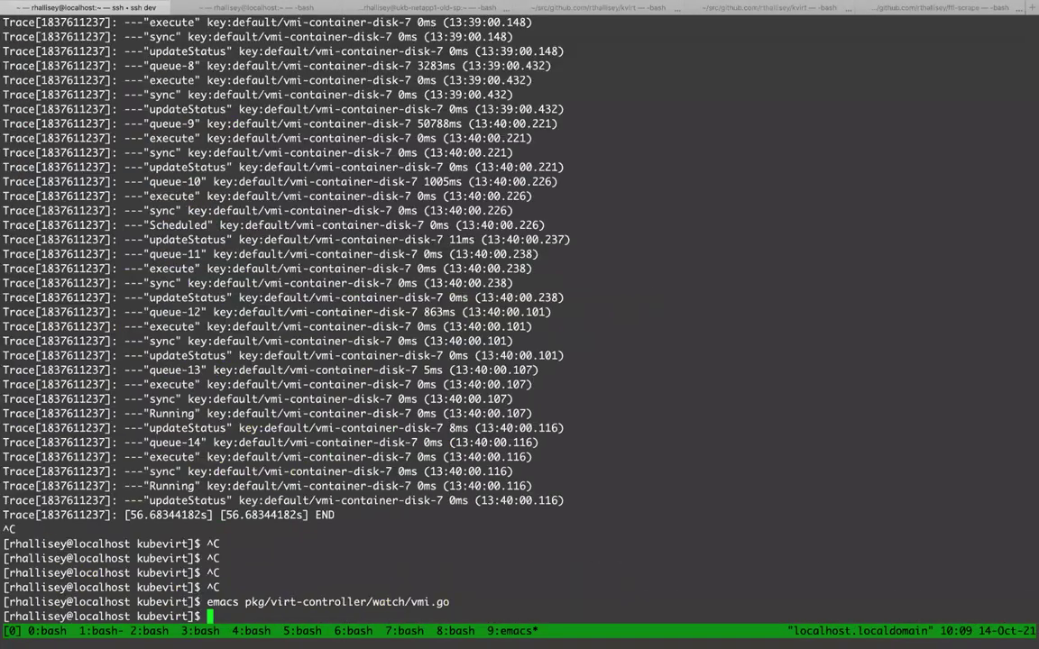
{"action": "key", "text": "ctrl+c"}
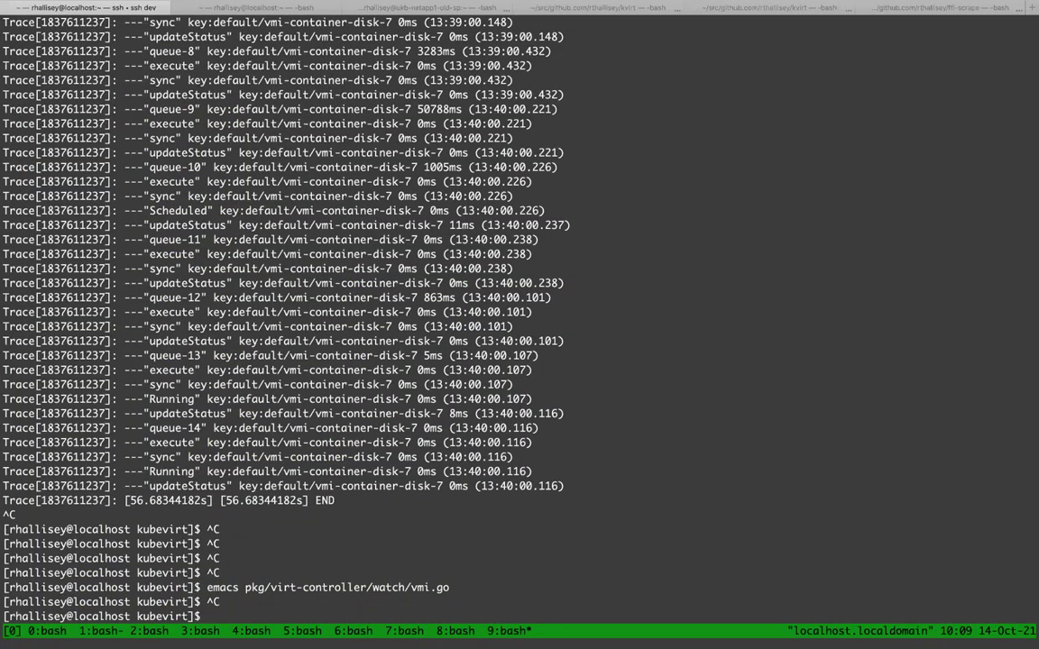
{"action": "key", "text": "ctrl+c"}
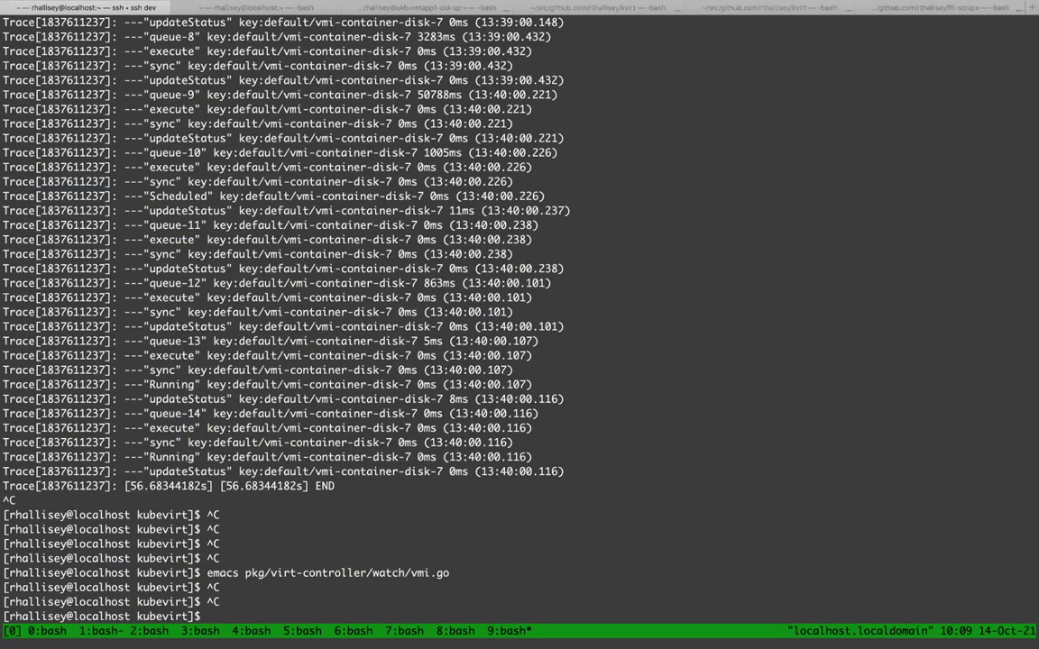
{"action": "key", "text": "ctrl+c"}
{"action": "key", "text": "Up"}
{"action": "key", "text": "Up"}
{"action": "key", "text": "Return"}
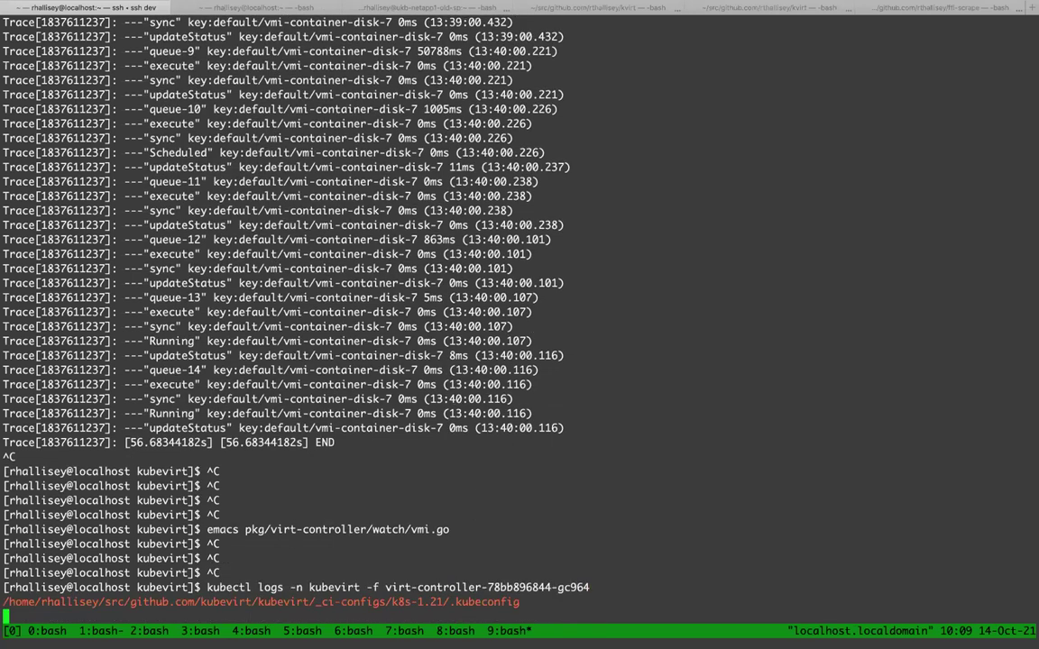
{"action": "key", "text": "ctrl+c"}
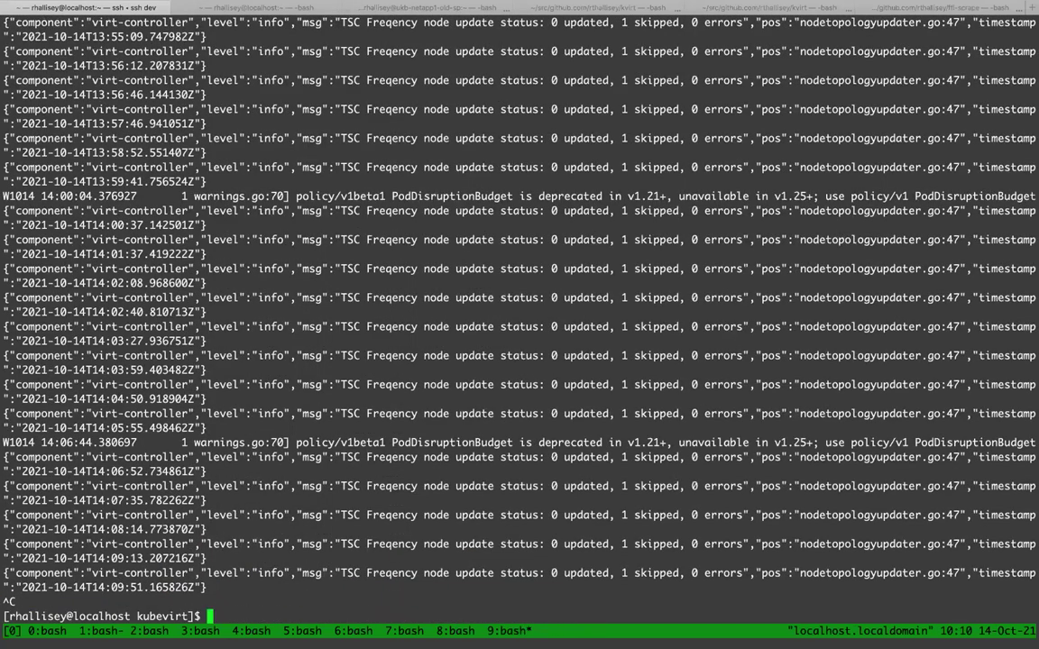
- Scroll back through the trace output to find and mark disk-10's queue-9 delay
{"action": "scroll", "coordinate": [520, 316], "scroll_direction": "up", "scroll_amount": 16}
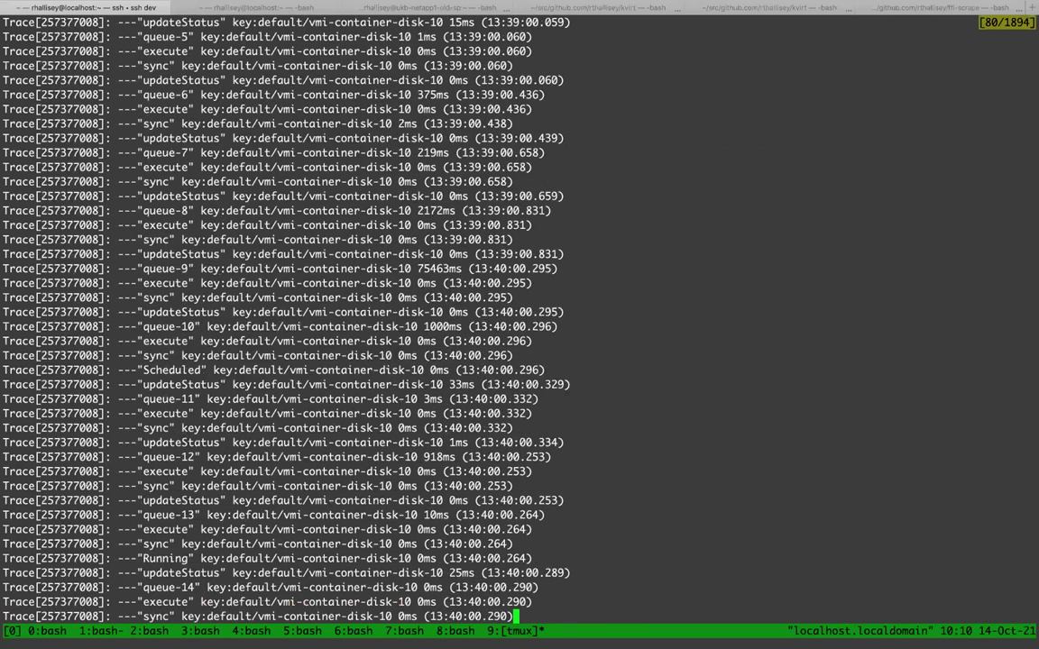
{"action": "scroll", "coordinate": [519, 315], "scroll_direction": "up", "scroll_amount": 8}
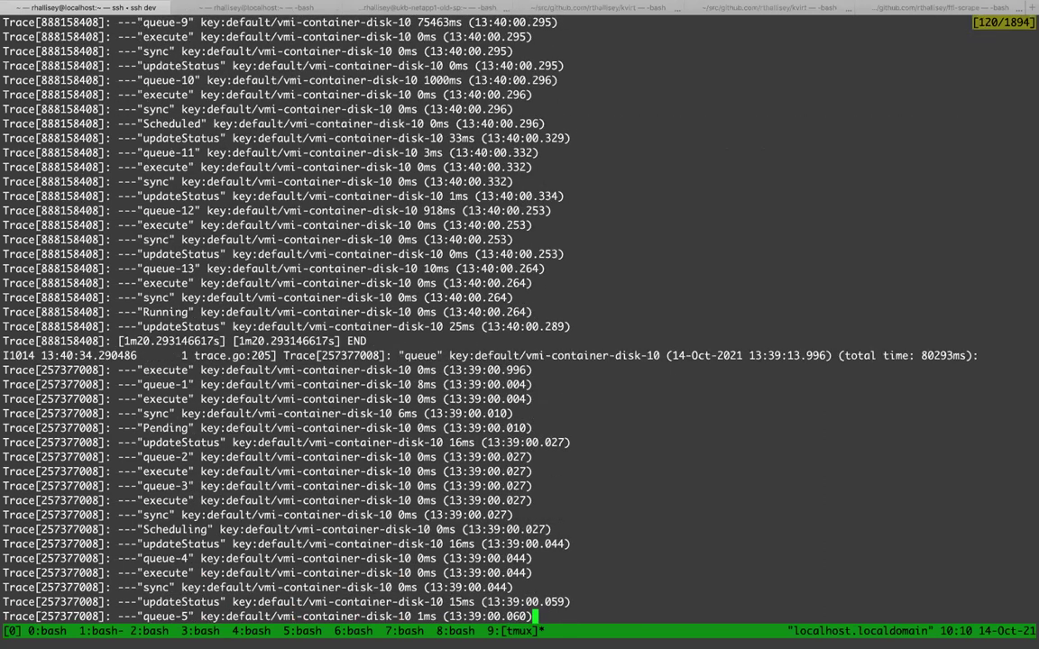
{"action": "scroll", "coordinate": [520, 315], "scroll_direction": "down", "scroll_amount": 7}
{"action": "scroll", "coordinate": [520, 315], "scroll_direction": "up", "scroll_amount": 7}
{"action": "scroll", "coordinate": [519, 315], "scroll_direction": "down", "scroll_amount": 8}
{"action": "scroll", "coordinate": [520, 316], "scroll_direction": "up", "scroll_amount": 16}
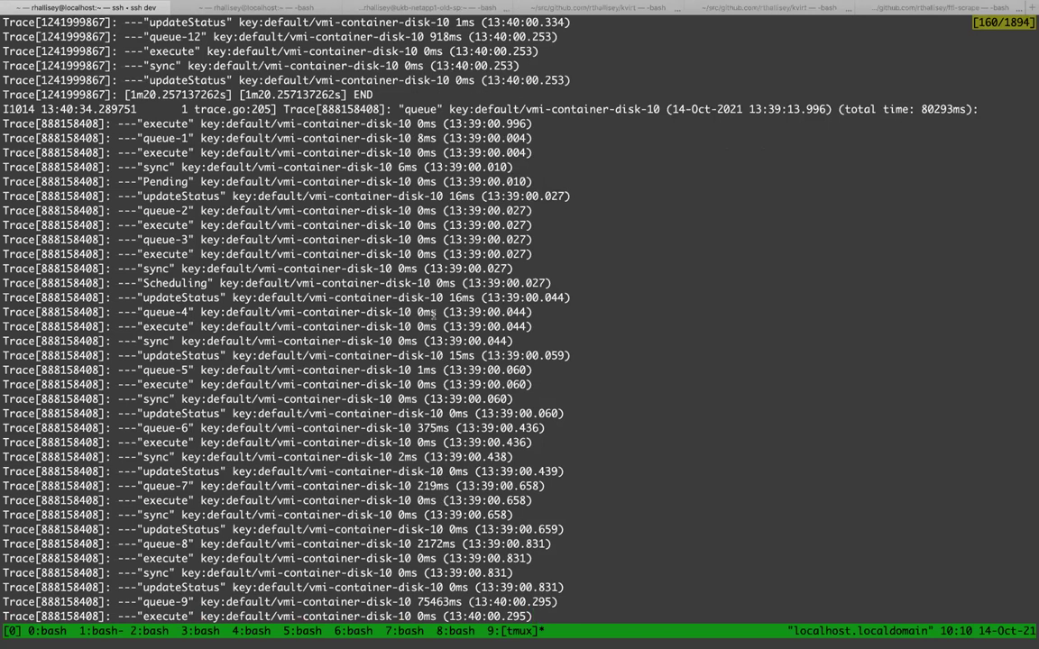
{"action": "key", "text": "Page_Up"}
{"action": "key", "text": "Page_Up"}
{"action": "key", "text": "Page_Down"}
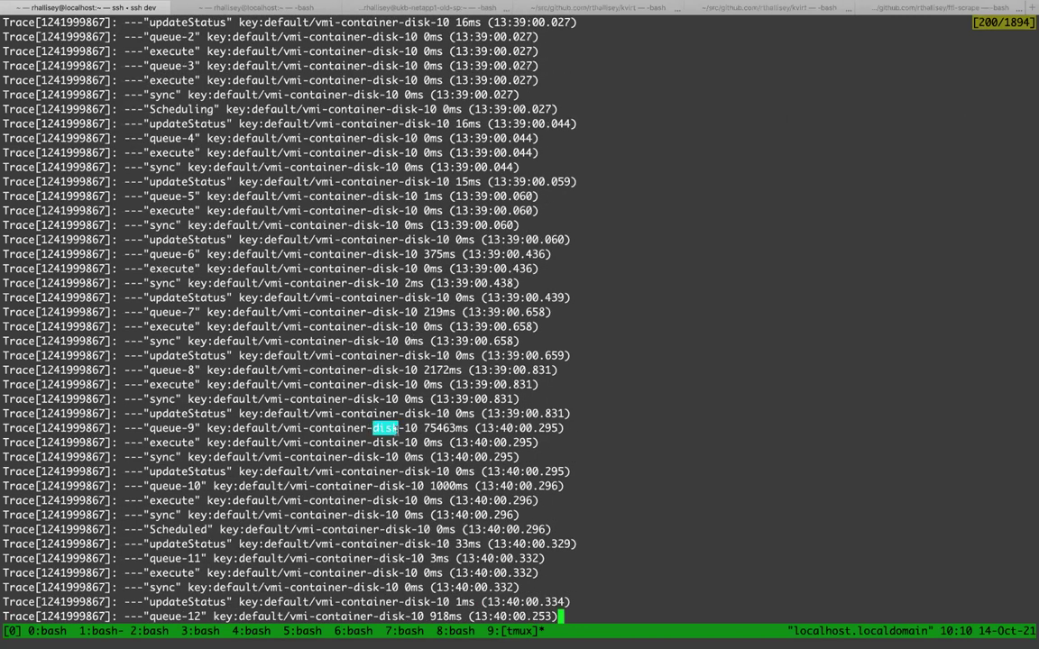
{"action": "triple_click", "coordinate": [371, 431]}
{"action": "left_click", "coordinate": [458, 438]}
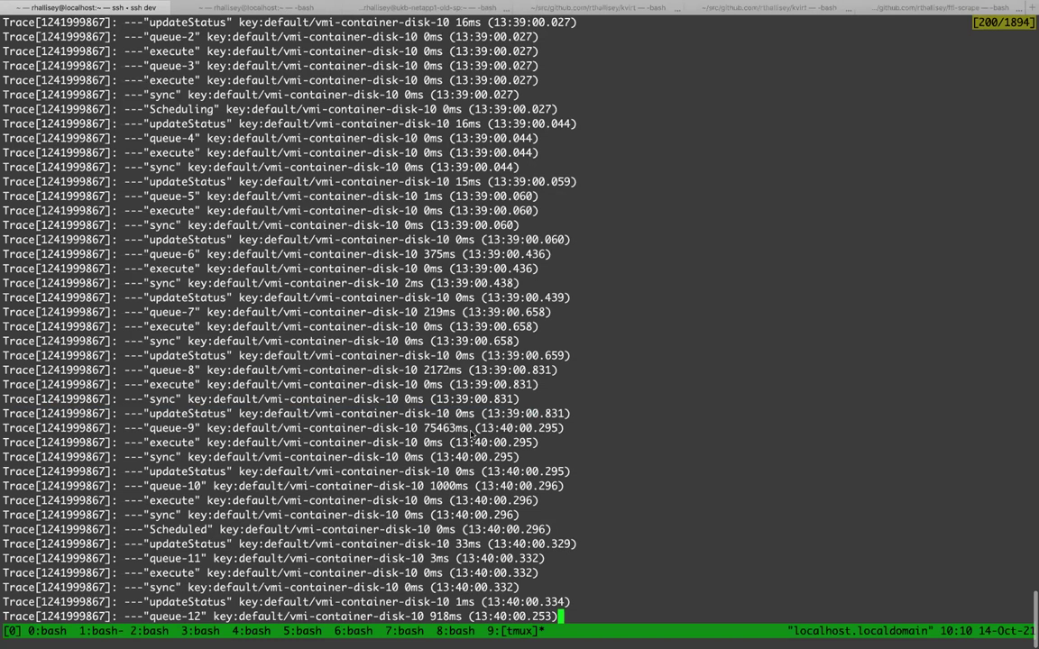
{"action": "left_click_drag", "start_coordinate": [463, 431], "coordinate": [36, 431]}
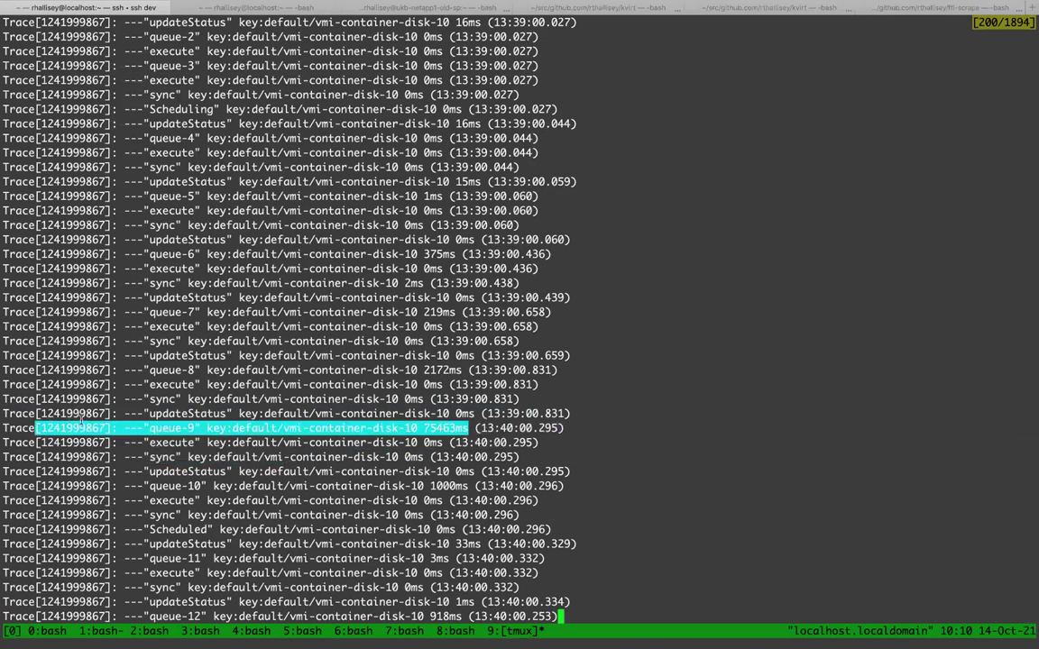
{"action": "left_click", "coordinate": [145, 402]}
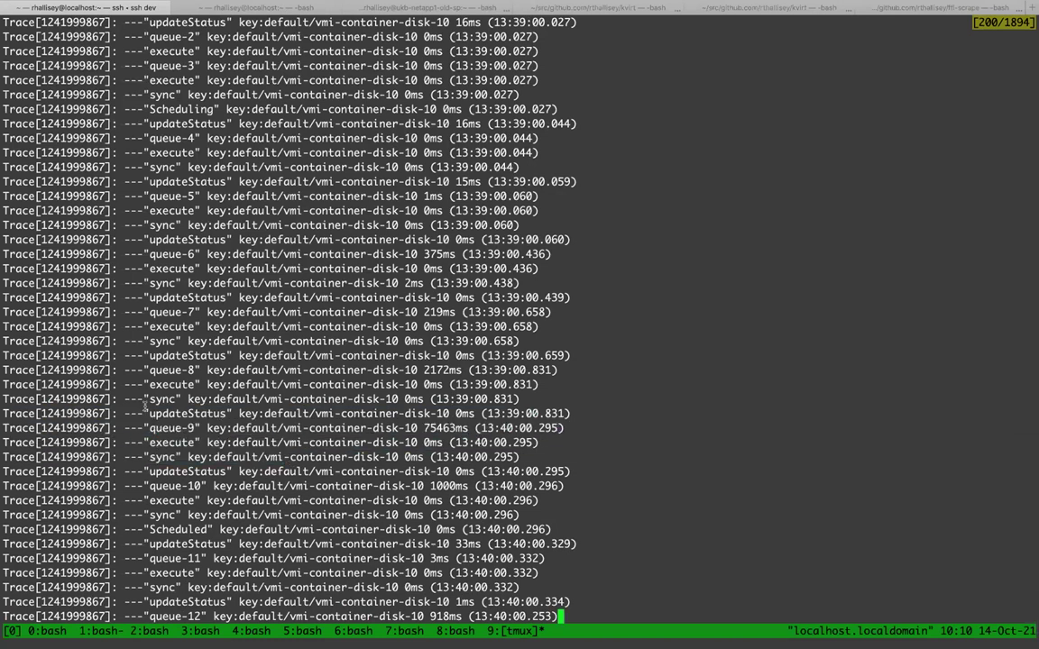
{"action": "left_click_drag", "start_coordinate": [469, 428], "coordinate": [413, 429]}
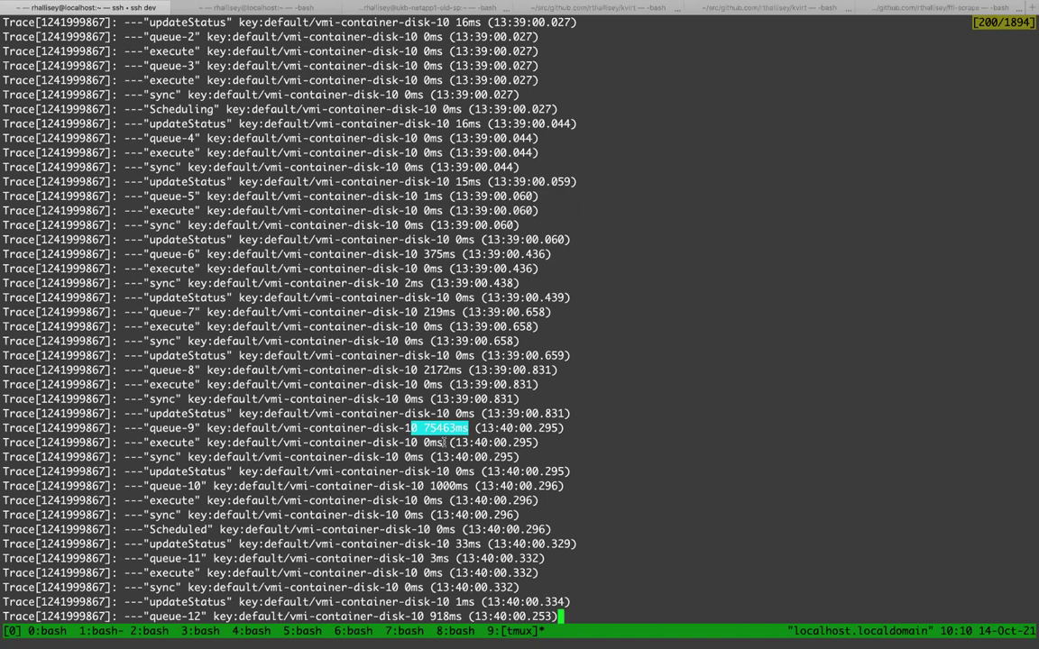
{"action": "left_click", "coordinate": [443, 443]}
- Mark queue delays for disk-10 (75463ms), disk-11 (66847ms, queue-8) and disk-9 (62026ms, queue-9)
{"action": "scroll", "coordinate": [444, 442], "scroll_direction": "up", "scroll_amount": 8}
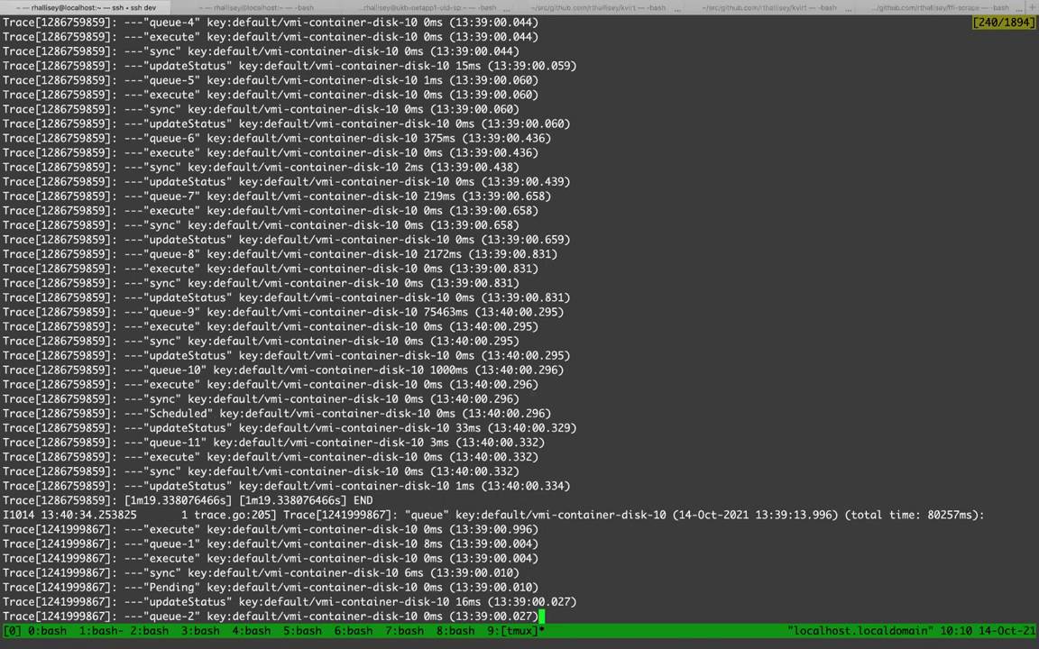
{"action": "left_click_drag", "start_coordinate": [468, 312], "coordinate": [369, 312]}
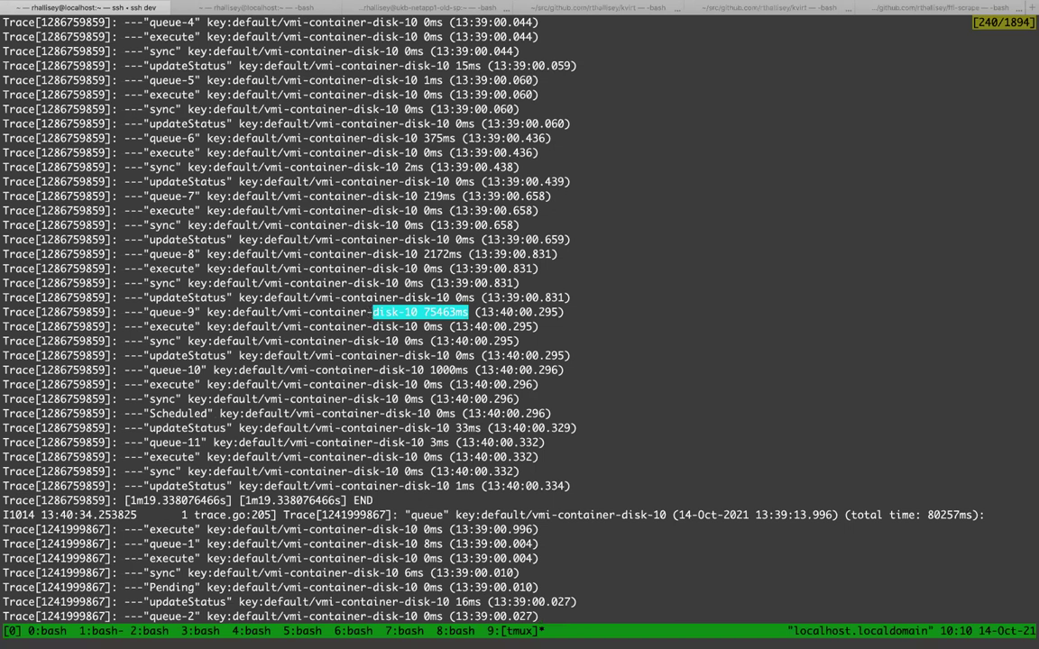
{"action": "scroll", "coordinate": [373, 399], "scroll_direction": "up", "scroll_amount": 20}
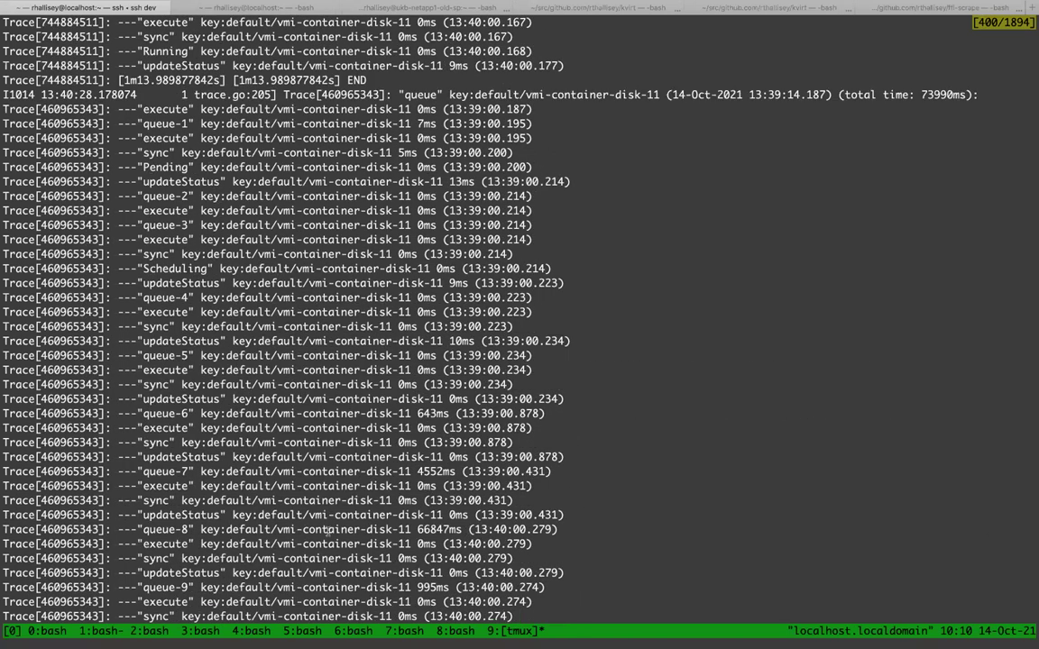
{"action": "left_click_drag", "start_coordinate": [468, 529], "coordinate": [321, 529]}
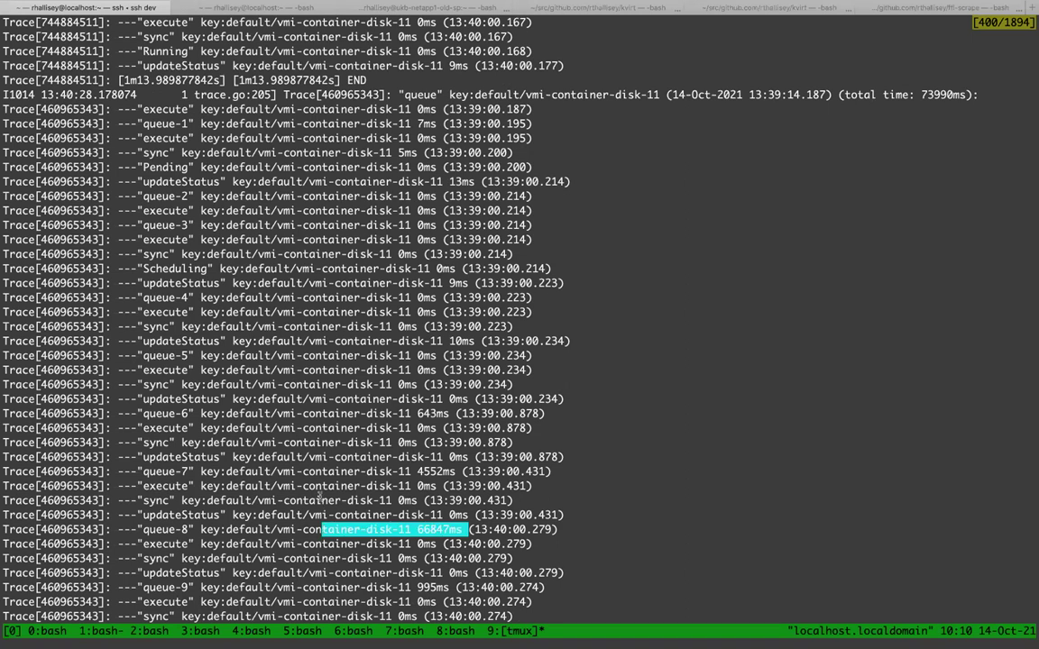
{"action": "key", "text": "Page_Up"}
{"action": "key", "text": "Page_Up"}
{"action": "key", "text": "Page_Up"}
{"action": "key", "text": "Page_Up"}
{"action": "key", "text": "Page_Up"}
{"action": "key", "text": "Page_Up"}
{"action": "key", "text": "Page_Up"}
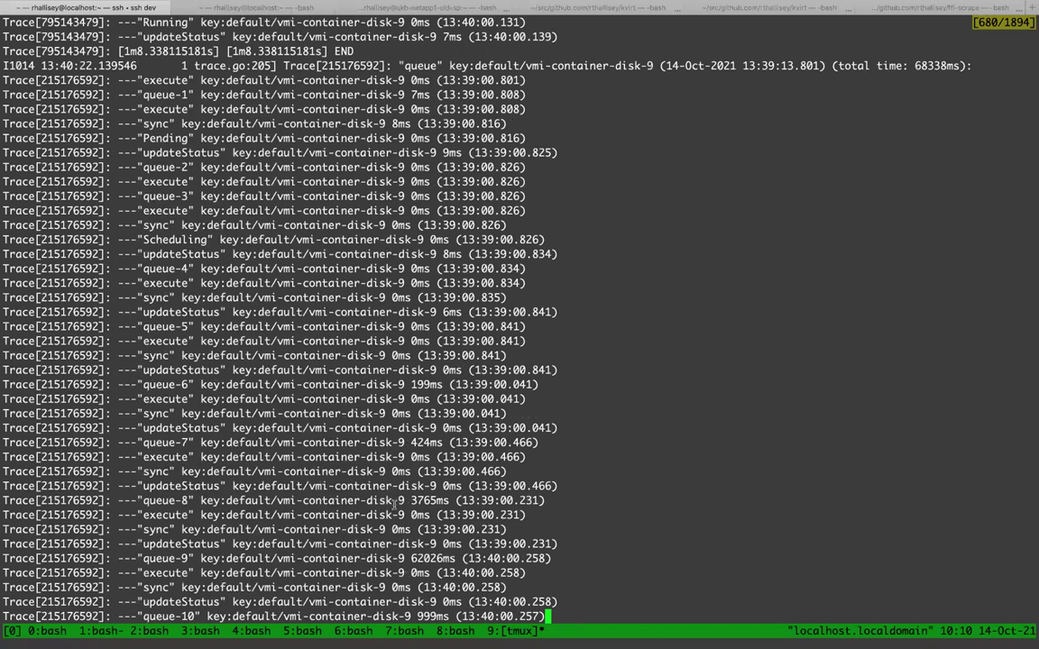
{"action": "left_click_drag", "start_coordinate": [461, 559], "coordinate": [349, 560]}
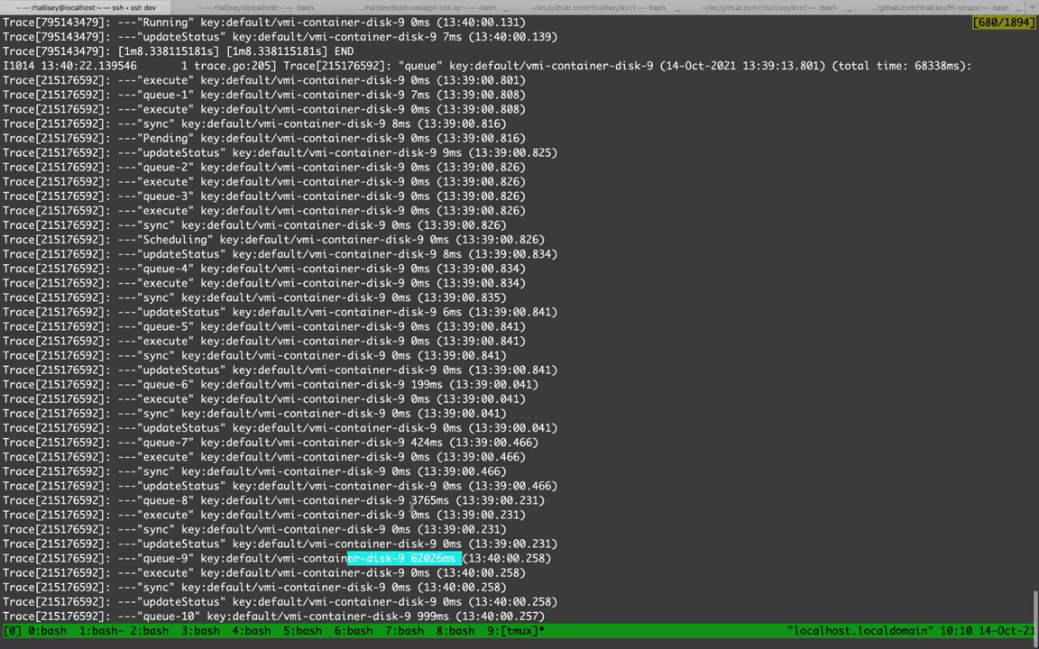
{"action": "double_click", "coordinate": [152, 560]}
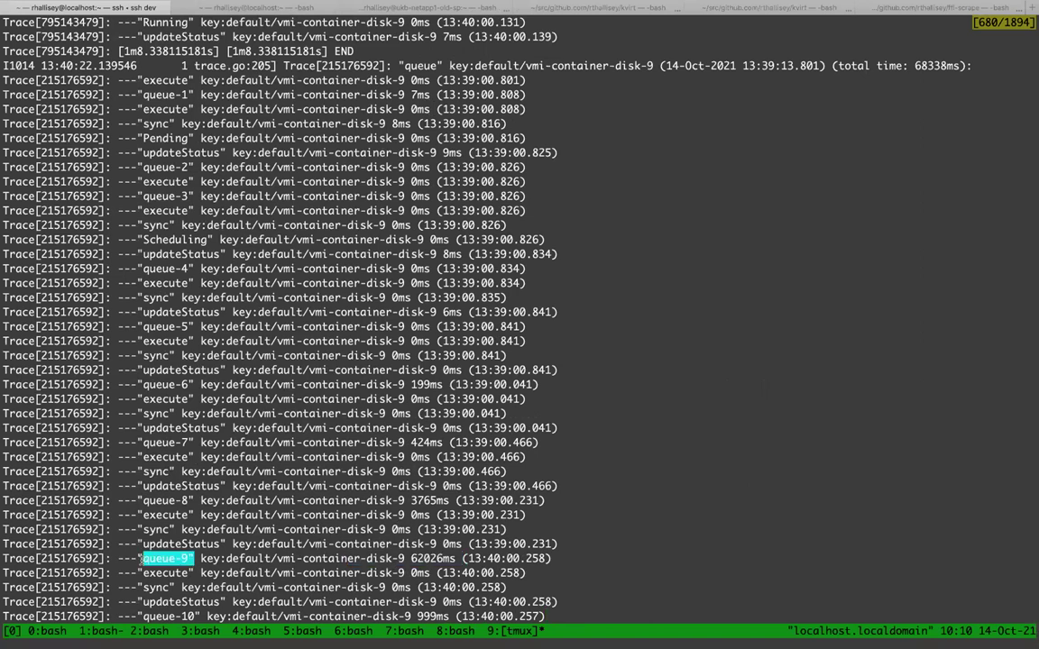
- Leave the log view, then scroll the Google Doc to the 10/14/21 notes' queue-<count> note
{"action": "key", "text": "q"}
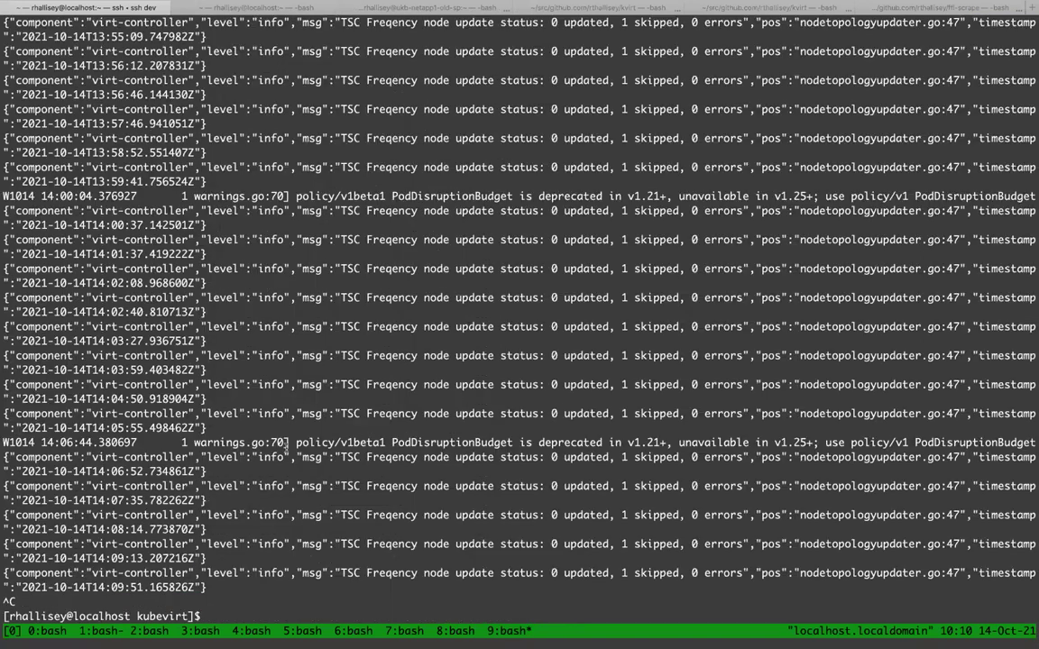
{"action": "key", "text": "ctrl+Left"}
{"action": "key", "text": "ctrl+Left"}
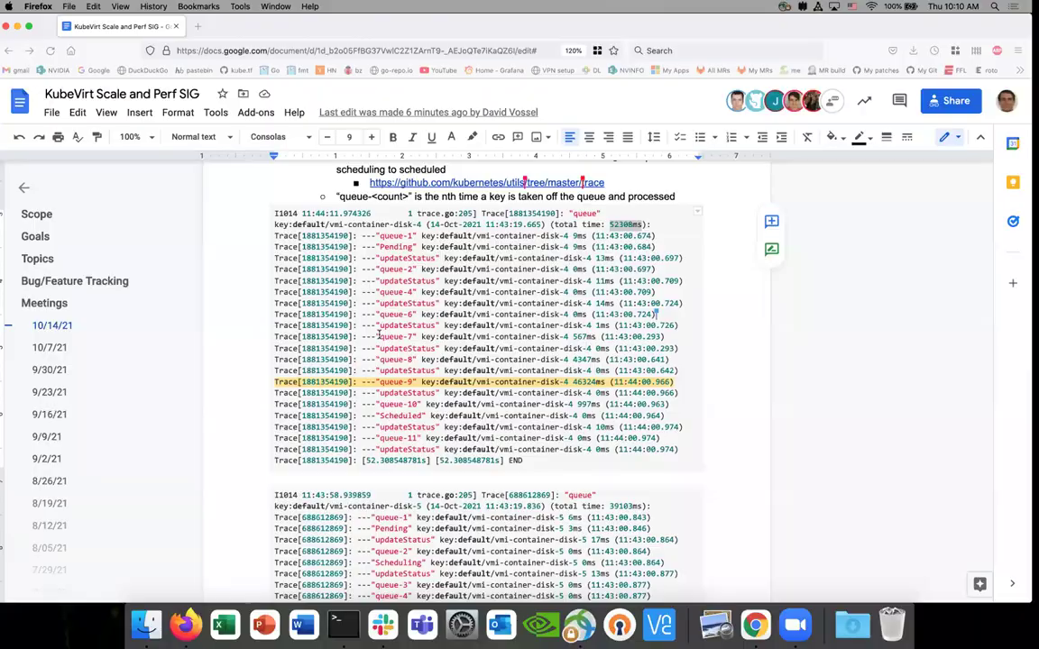
{"action": "scroll", "coordinate": [379, 335], "scroll_direction": "down", "scroll_amount": 5}
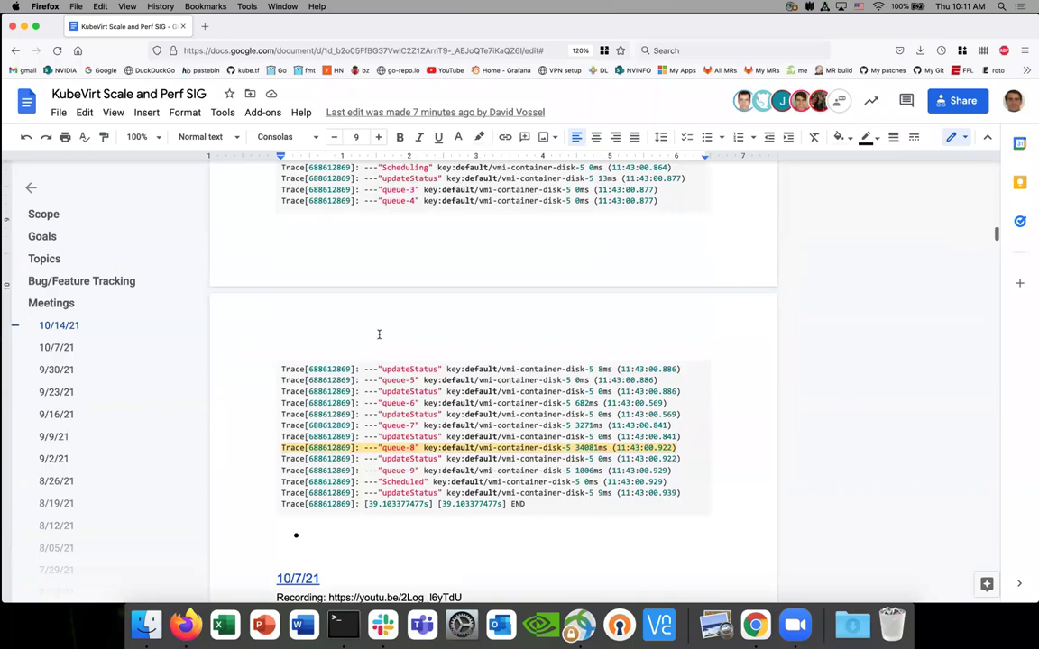
{"action": "scroll", "coordinate": [379, 335], "scroll_direction": "up", "scroll_amount": 4}
{"action": "scroll", "coordinate": [378, 335], "scroll_direction": "up", "scroll_amount": 4}
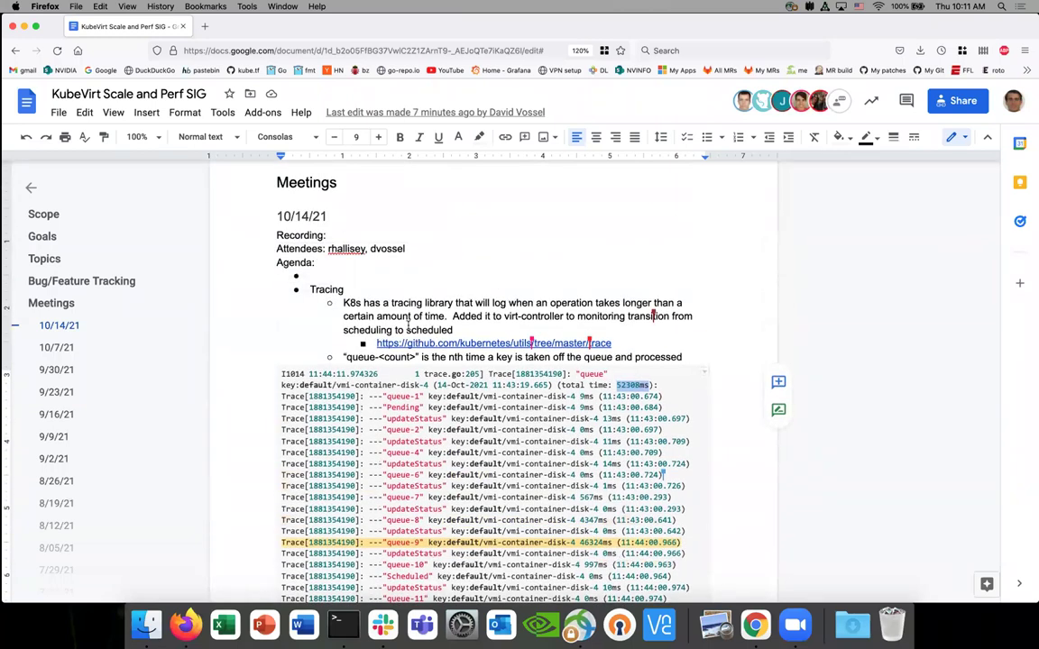
{"action": "scroll", "coordinate": [408, 324], "scroll_direction": "down", "scroll_amount": 3}
{"action": "scroll", "coordinate": [408, 324], "scroll_direction": "up", "scroll_amount": 1}
{"action": "scroll", "coordinate": [409, 325], "scroll_direction": "up", "scroll_amount": 1}
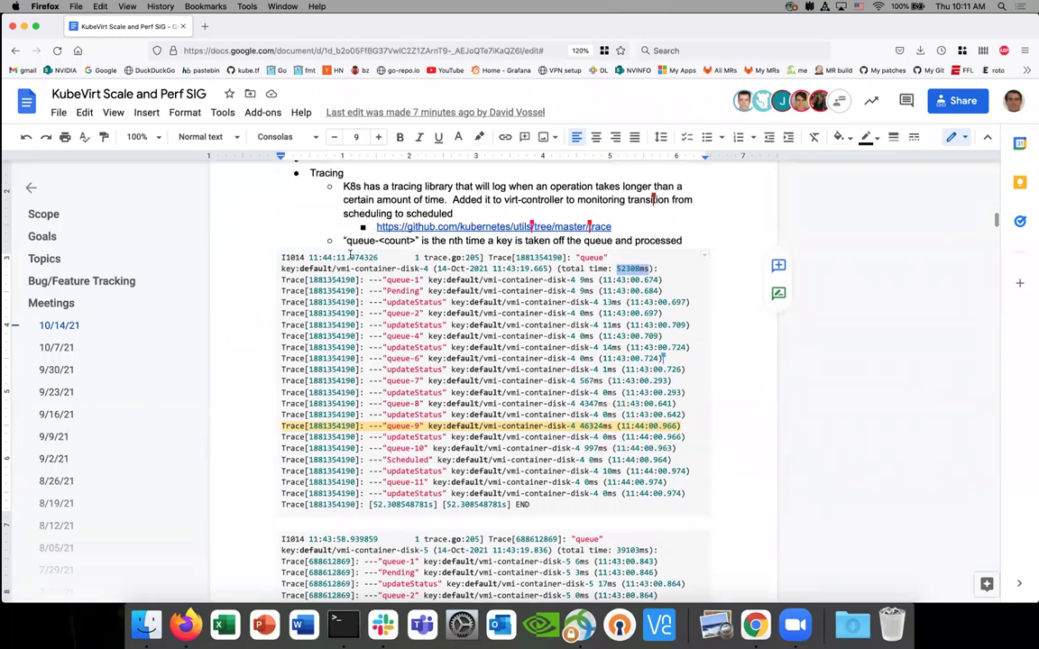
{"action": "left_click", "coordinate": [346, 240]}
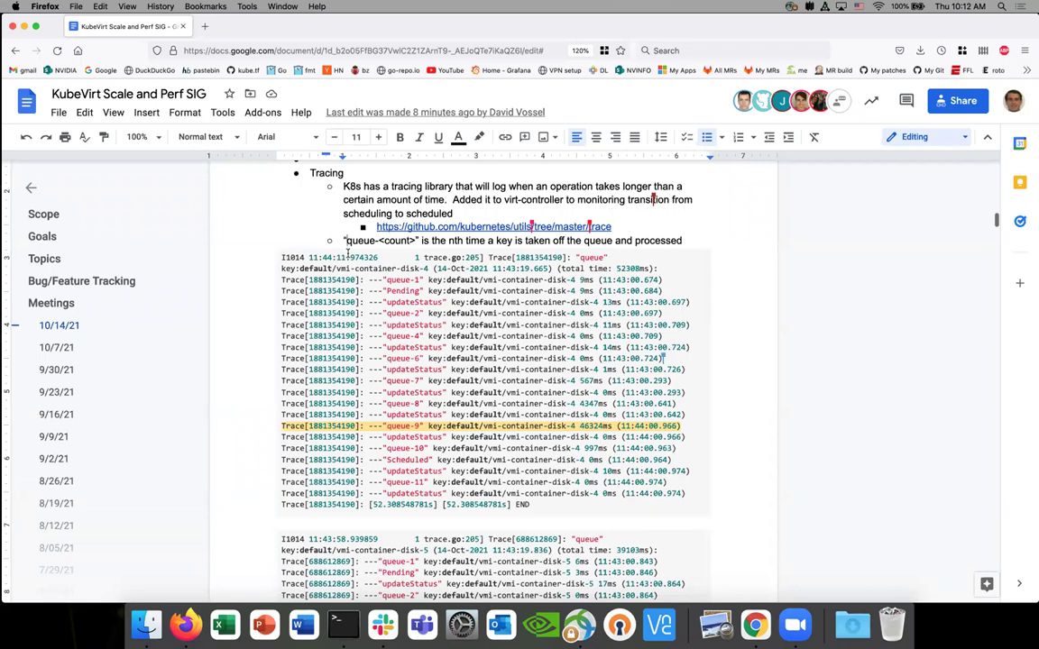
{"action": "scroll", "coordinate": [347, 252], "scroll_direction": "up", "scroll_amount": 1}
{"action": "scroll", "coordinate": [347, 253], "scroll_direction": "up", "scroll_amount": 3}
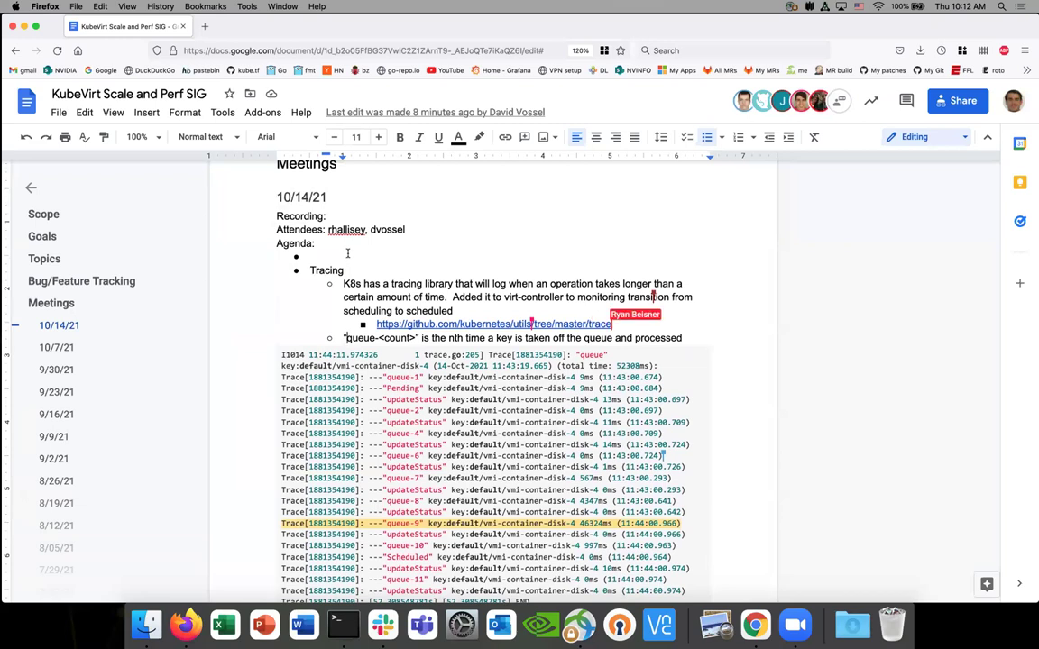
{"action": "scroll", "coordinate": [505, 360], "scroll_direction": "down", "scroll_amount": 2}
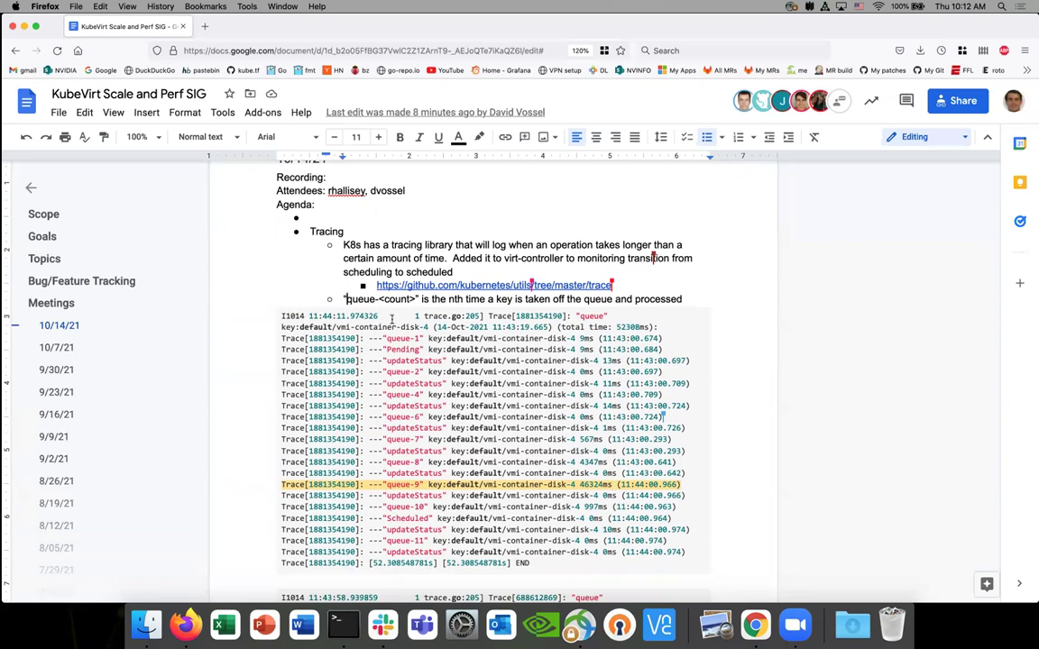
- Scroll down to the 9/16/21 notes and check the raintank snapshot link
{"action": "scroll", "coordinate": [418, 413], "scroll_direction": "down", "scroll_amount": 20}
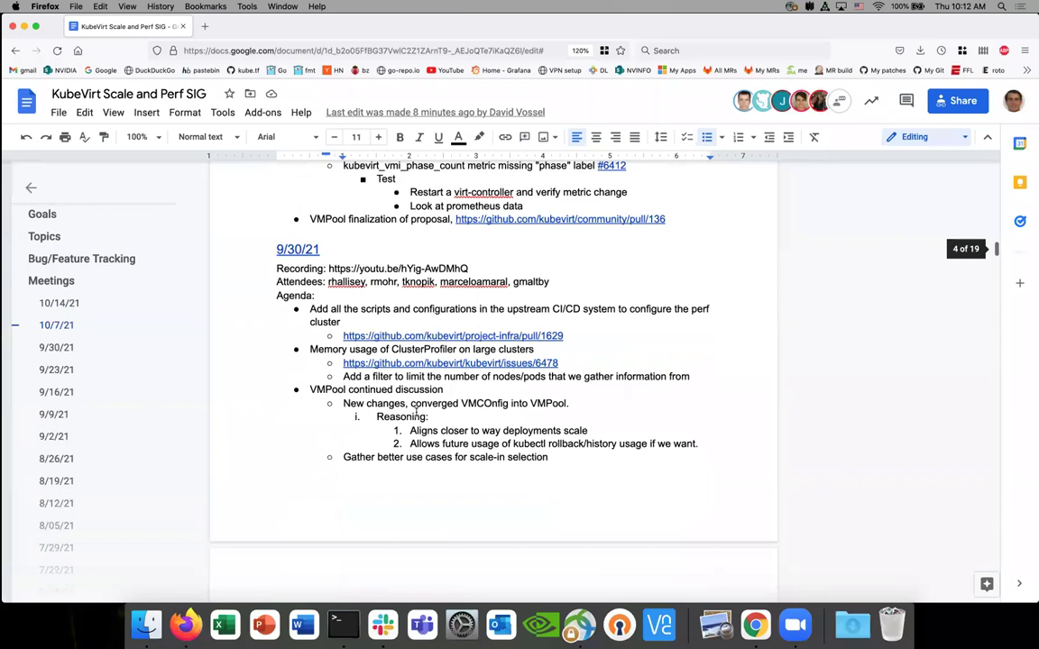
{"action": "scroll", "coordinate": [453, 307], "scroll_direction": "down", "scroll_amount": 4}
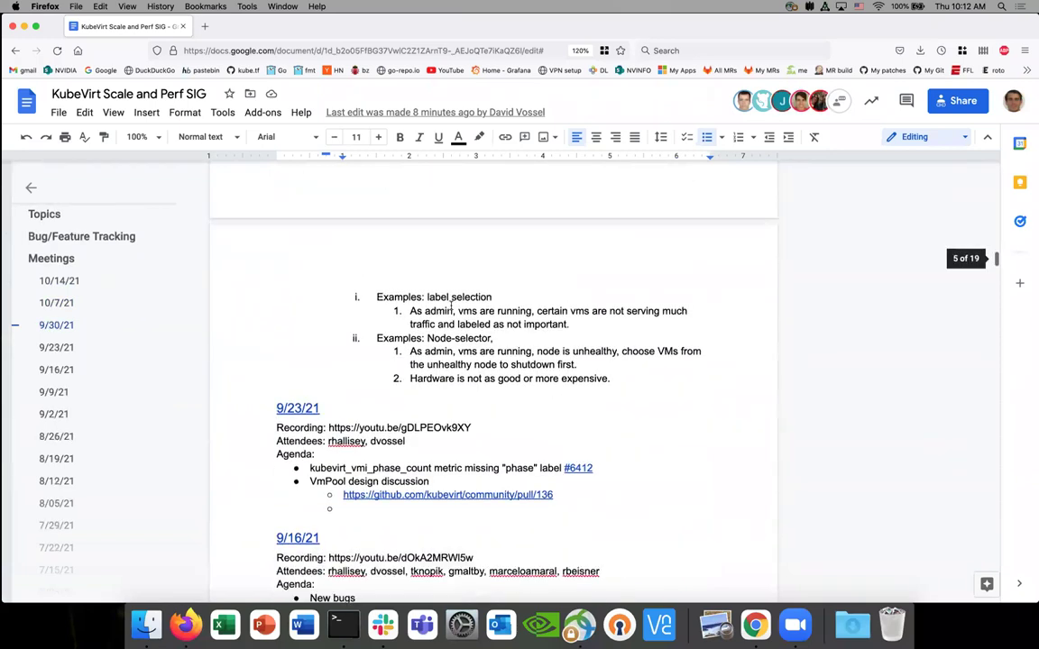
{"action": "scroll", "coordinate": [452, 307], "scroll_direction": "down", "scroll_amount": 5}
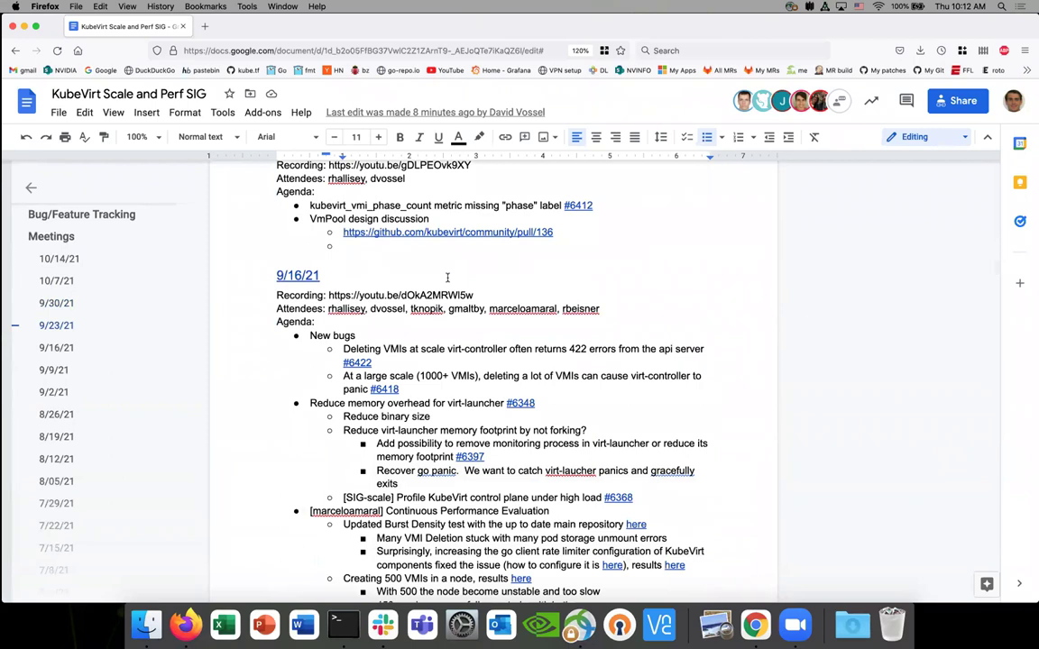
{"action": "scroll", "coordinate": [441, 275], "scroll_direction": "up", "scroll_amount": 1}
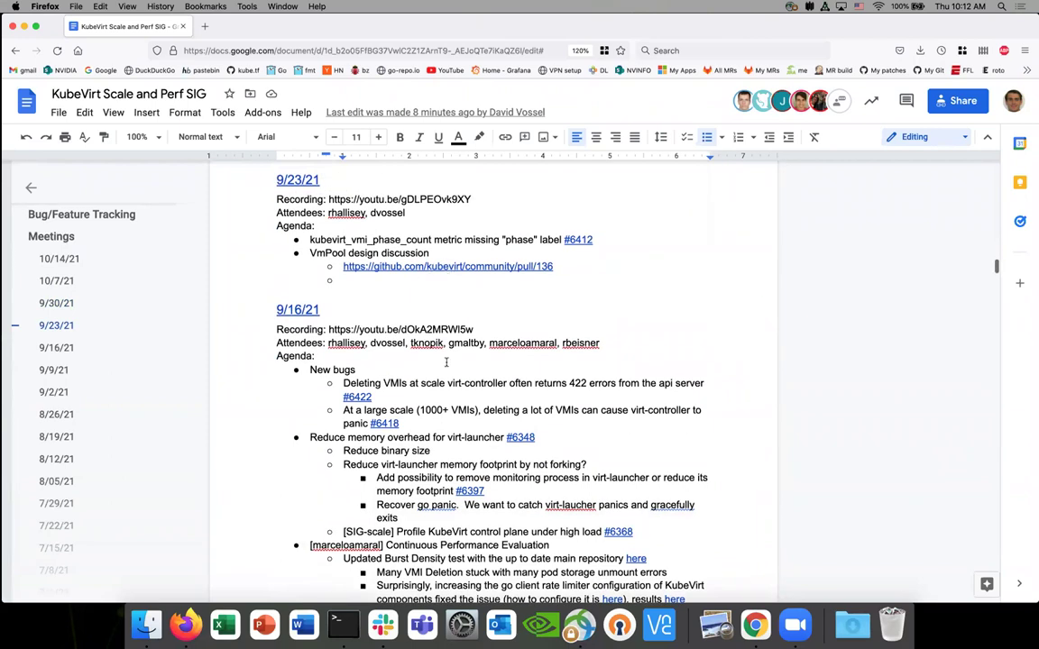
{"action": "scroll", "coordinate": [410, 347], "scroll_direction": "down", "scroll_amount": 2}
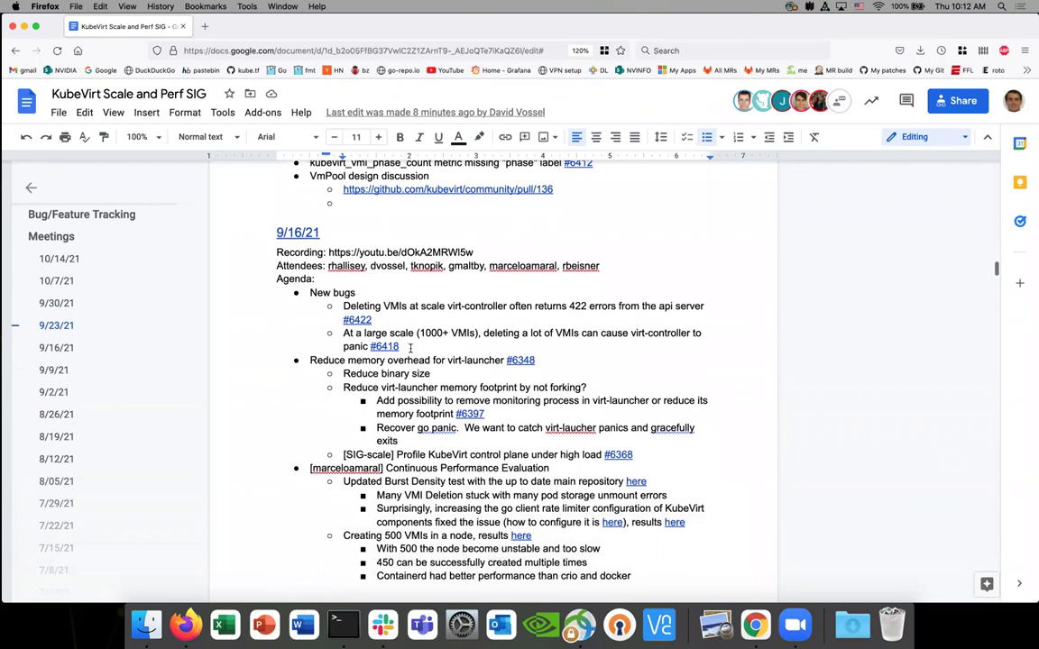
{"action": "scroll", "coordinate": [356, 317], "scroll_direction": "down", "scroll_amount": 9}
{"action": "scroll", "coordinate": [356, 316], "scroll_direction": "down", "scroll_amount": 7}
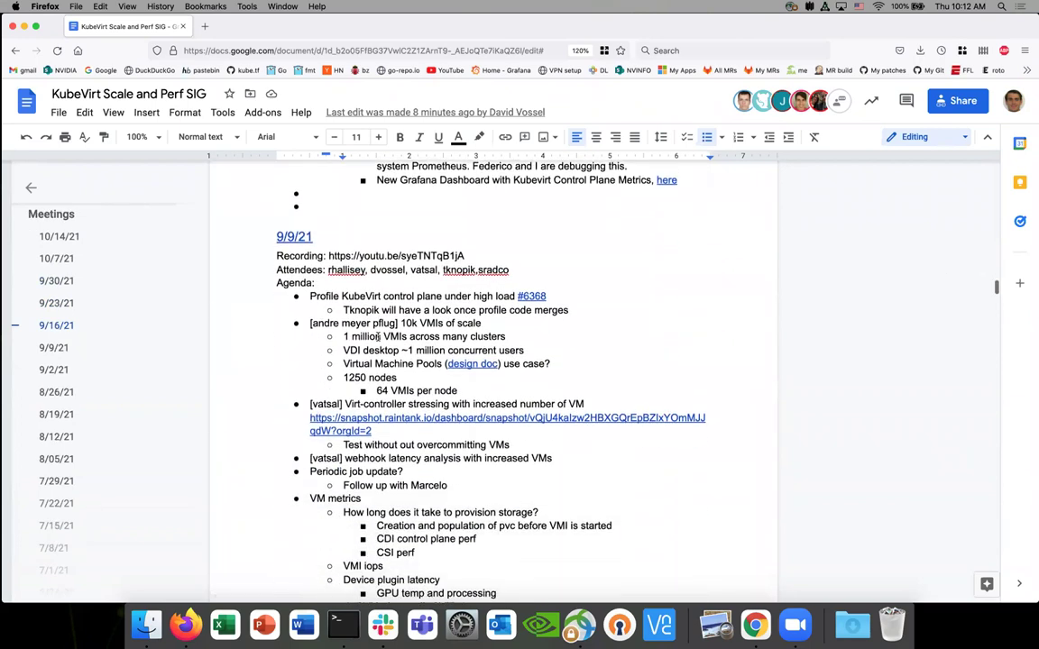
{"action": "scroll", "coordinate": [377, 334], "scroll_direction": "down", "scroll_amount": 5}
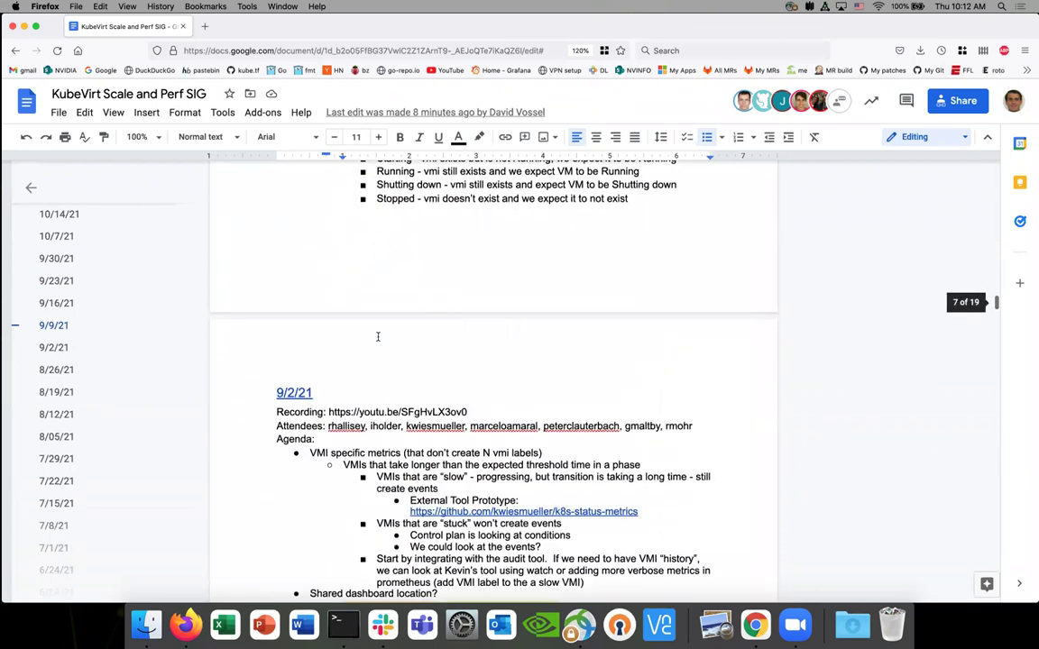
{"action": "scroll", "coordinate": [378, 336], "scroll_direction": "down", "scroll_amount": 4}
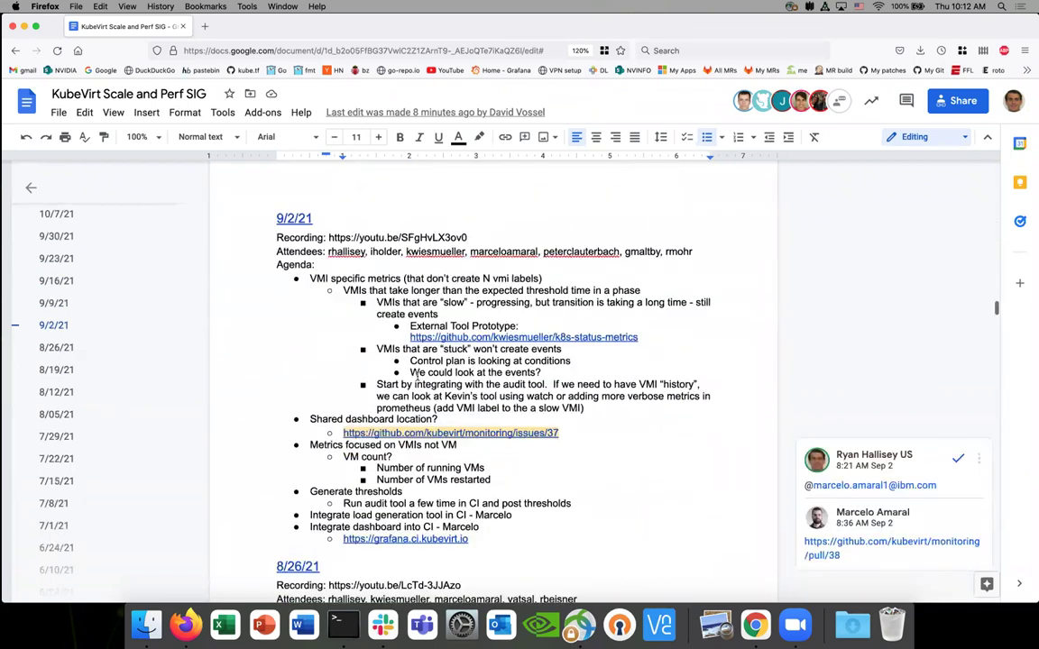
{"action": "scroll", "coordinate": [417, 377], "scroll_direction": "up", "scroll_amount": 10}
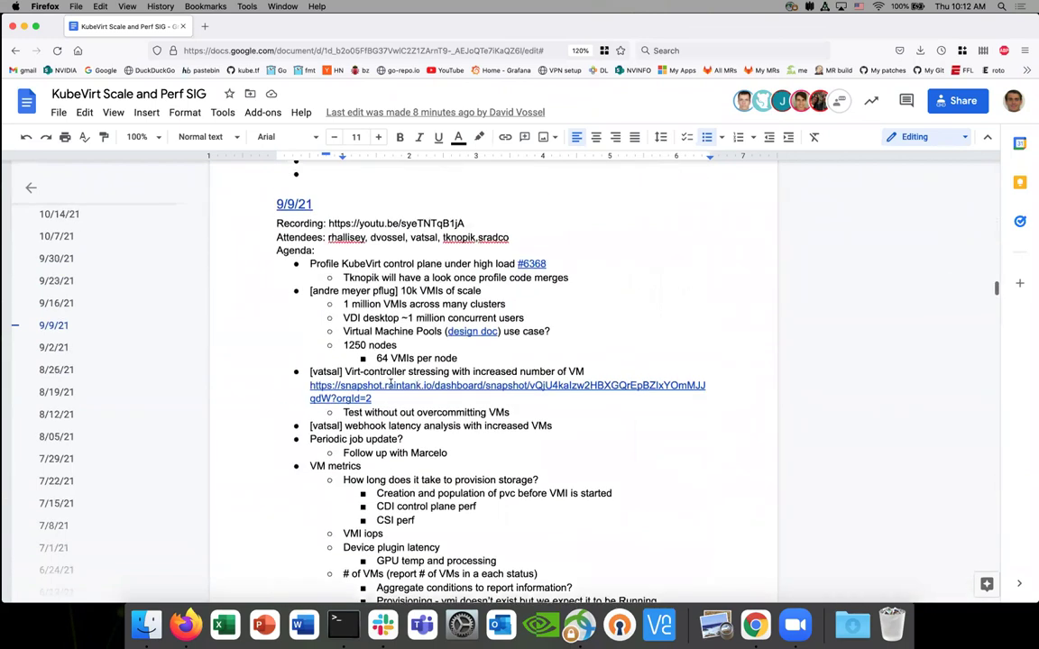
{"action": "left_click", "coordinate": [387, 385]}
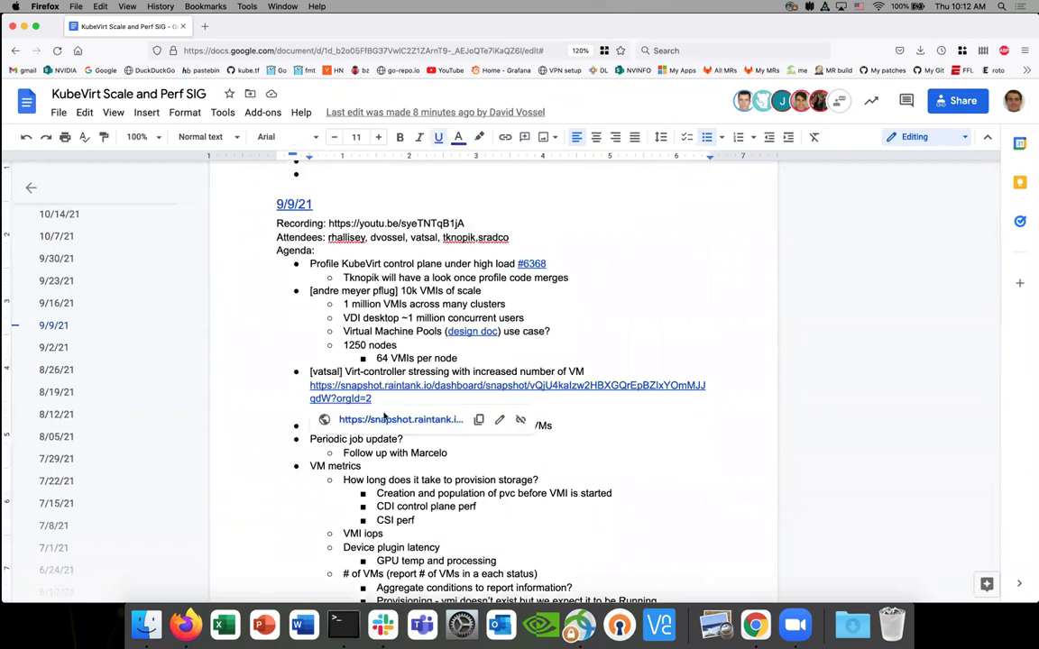
- Open the 'Creating 500 VMIs in a node' results link in a new tab
{"action": "scroll", "coordinate": [377, 368], "scroll_direction": "up", "scroll_amount": 9}
{"action": "scroll", "coordinate": [377, 368], "scroll_direction": "up", "scroll_amount": 1}
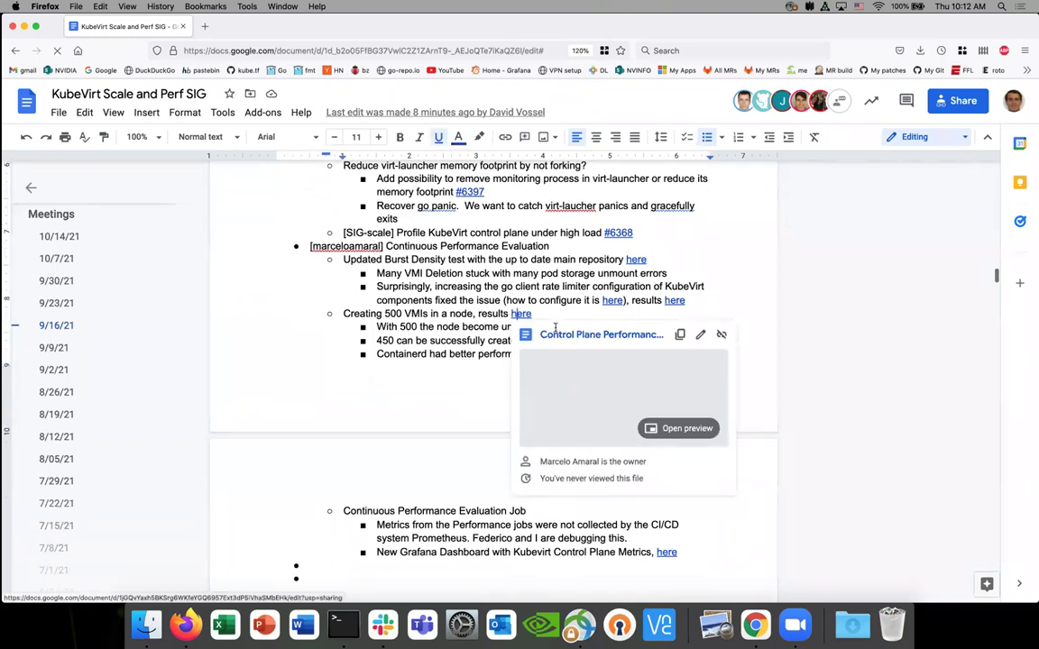
{"action": "left_click", "coordinate": [574, 272]}
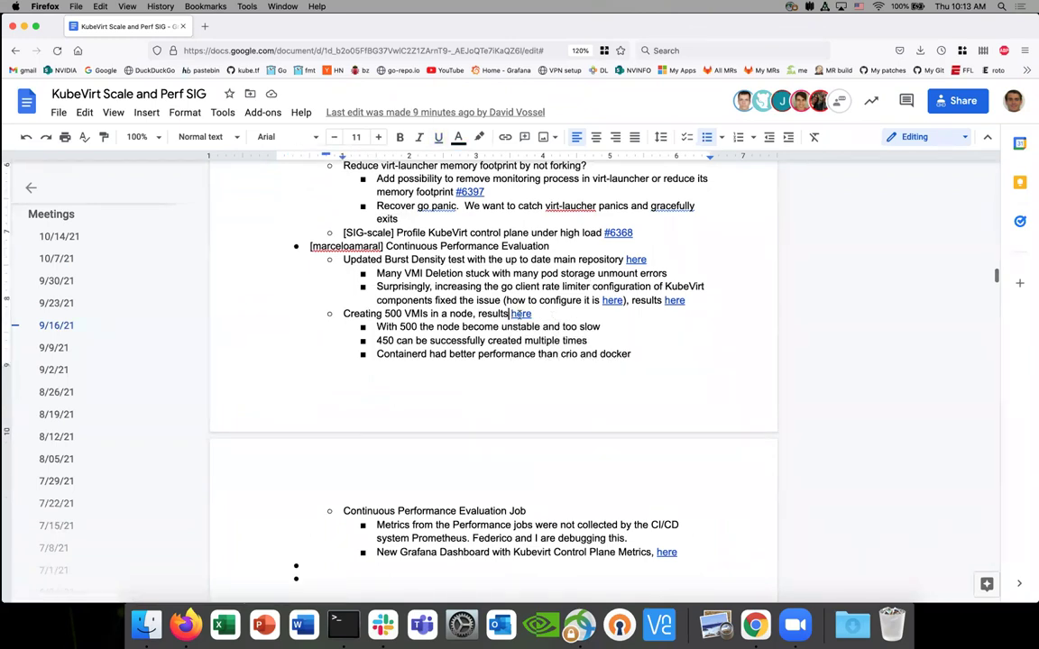
{"action": "left_click", "coordinate": [521, 315]}
{"action": "right_click", "coordinate": [558, 337]}
{"action": "left_click", "coordinate": [561, 341]}
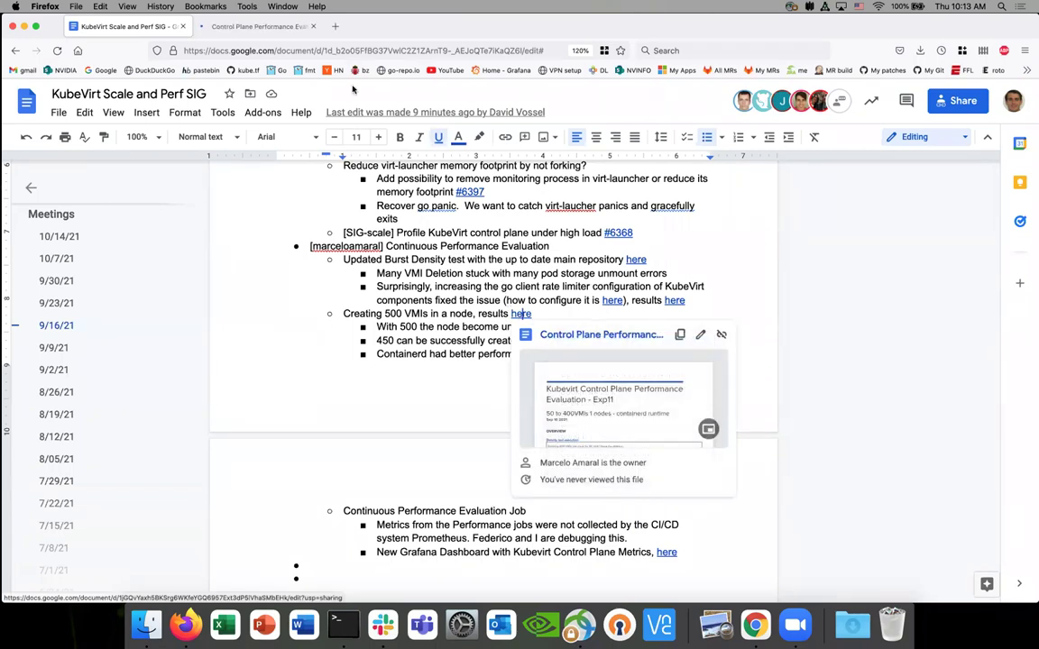
{"action": "left_click", "coordinate": [242, 29]}
{"action": "scroll", "coordinate": [431, 333], "scroll_direction": "down", "scroll_amount": 10}
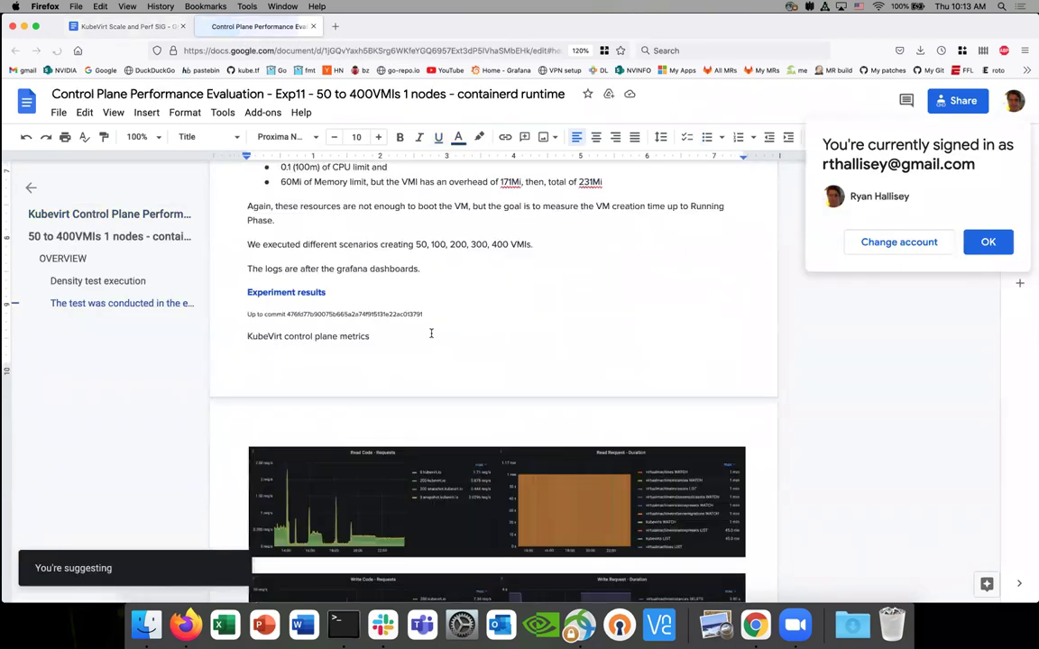
{"action": "scroll", "coordinate": [431, 334], "scroll_direction": "down", "scroll_amount": 5}
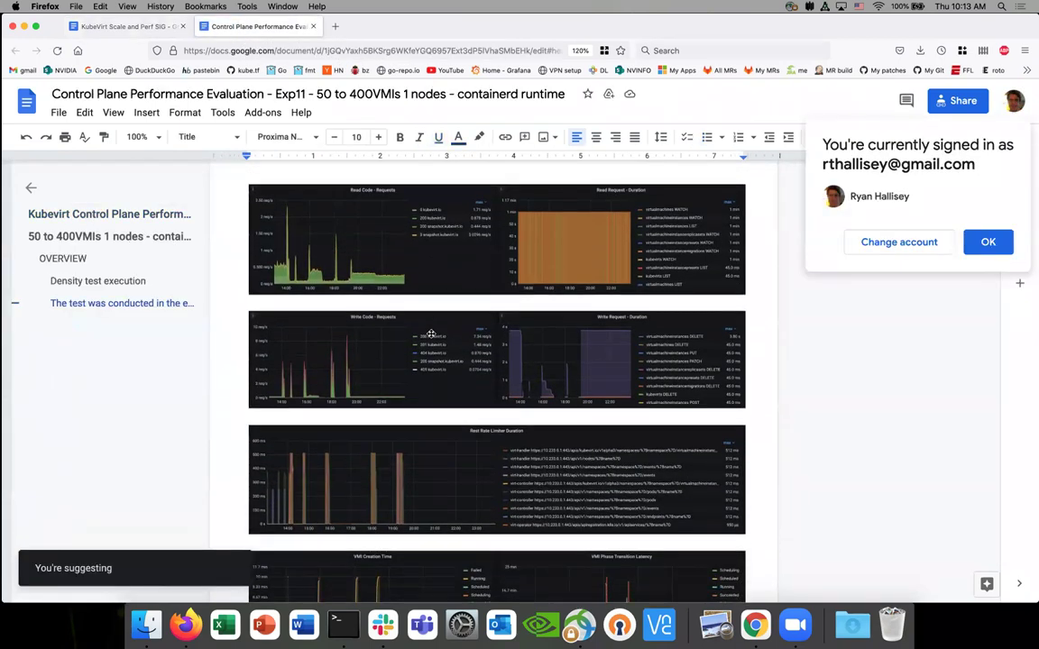
{"action": "scroll", "coordinate": [431, 334], "scroll_direction": "down", "scroll_amount": 4}
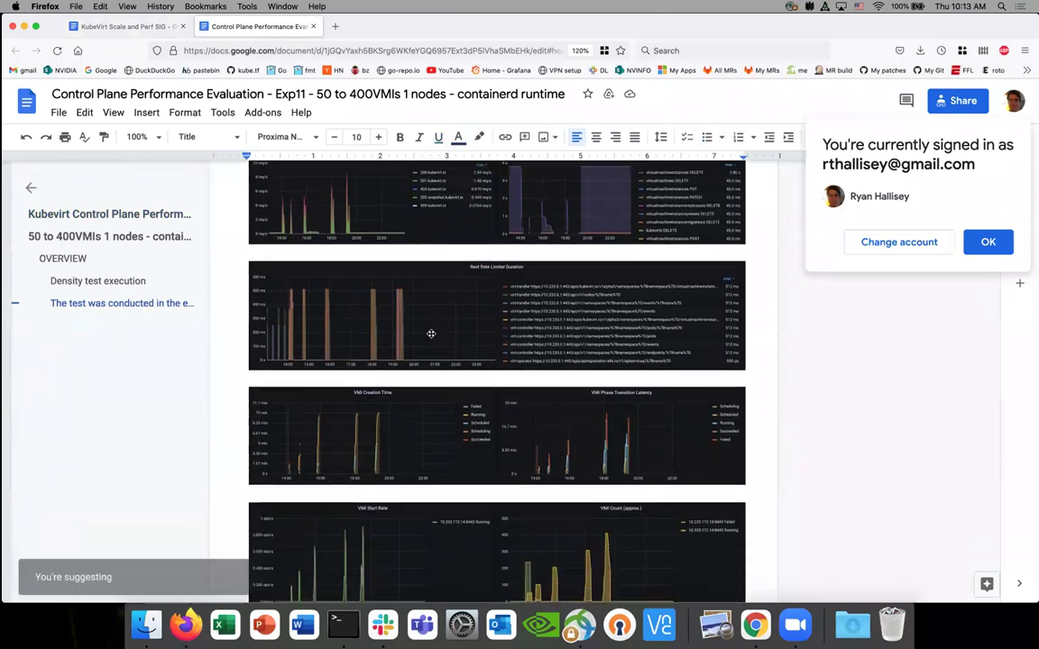
{"action": "scroll", "coordinate": [431, 333], "scroll_direction": "down", "scroll_amount": 5}
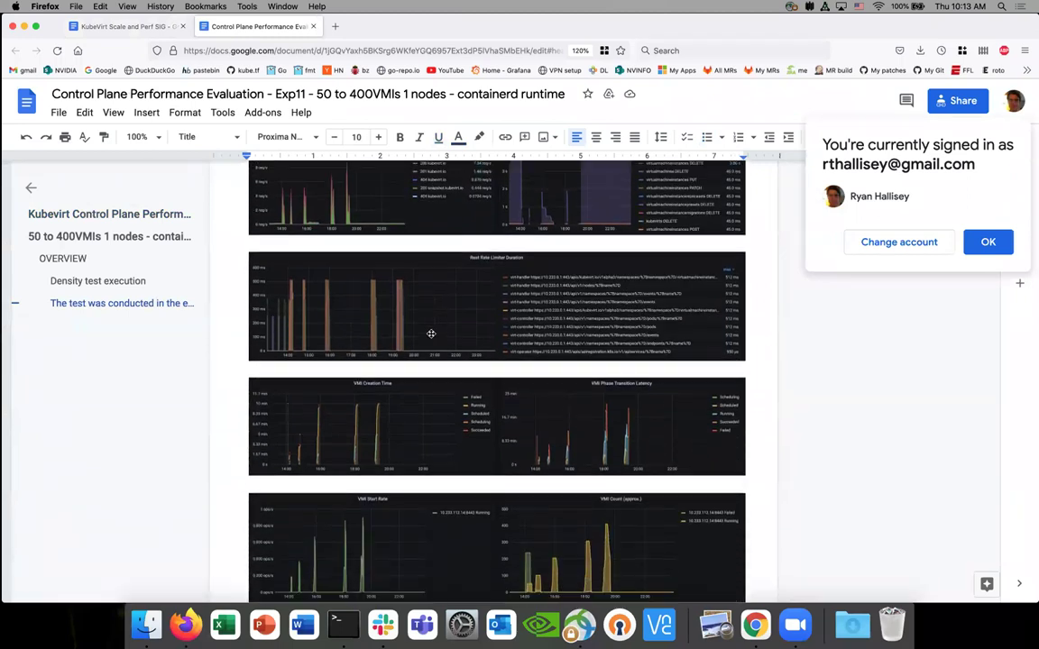
{"action": "scroll", "coordinate": [431, 334], "scroll_direction": "down", "scroll_amount": 7}
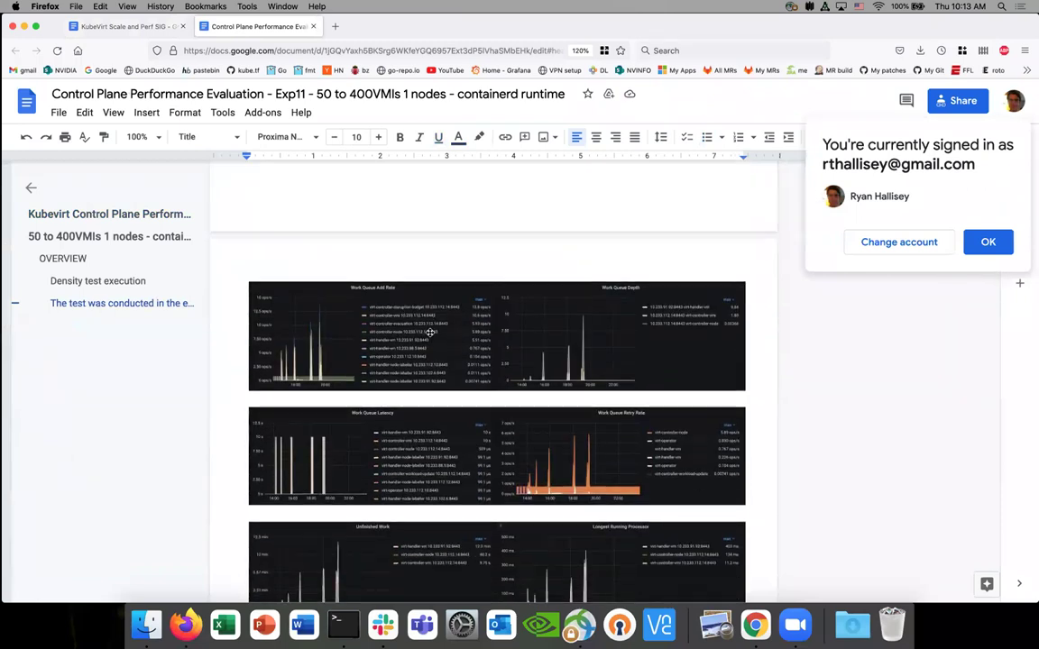
{"action": "scroll", "coordinate": [432, 334], "scroll_direction": "down", "scroll_amount": 2}
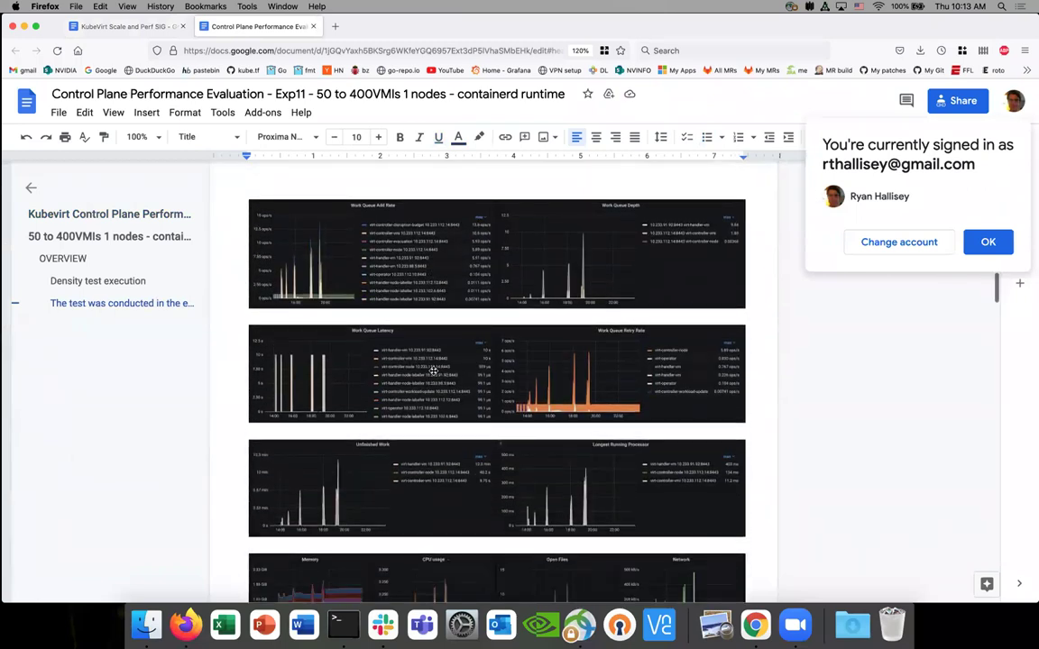
{"action": "scroll", "coordinate": [432, 370], "scroll_direction": "down", "scroll_amount": 1}
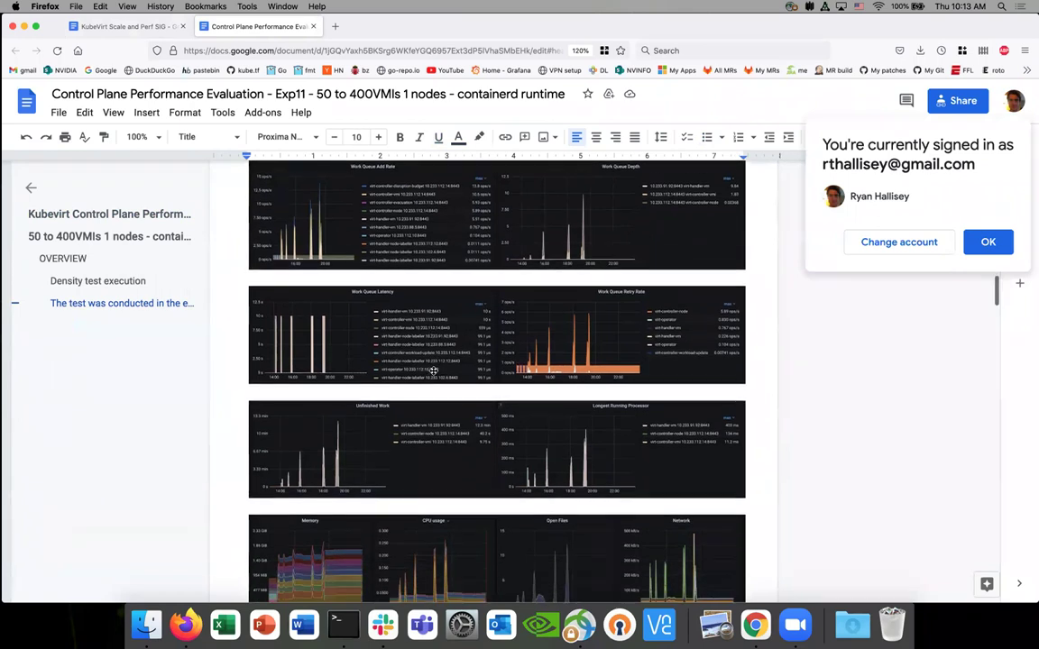
{"action": "scroll", "coordinate": [433, 371], "scroll_direction": "down", "scroll_amount": 1}
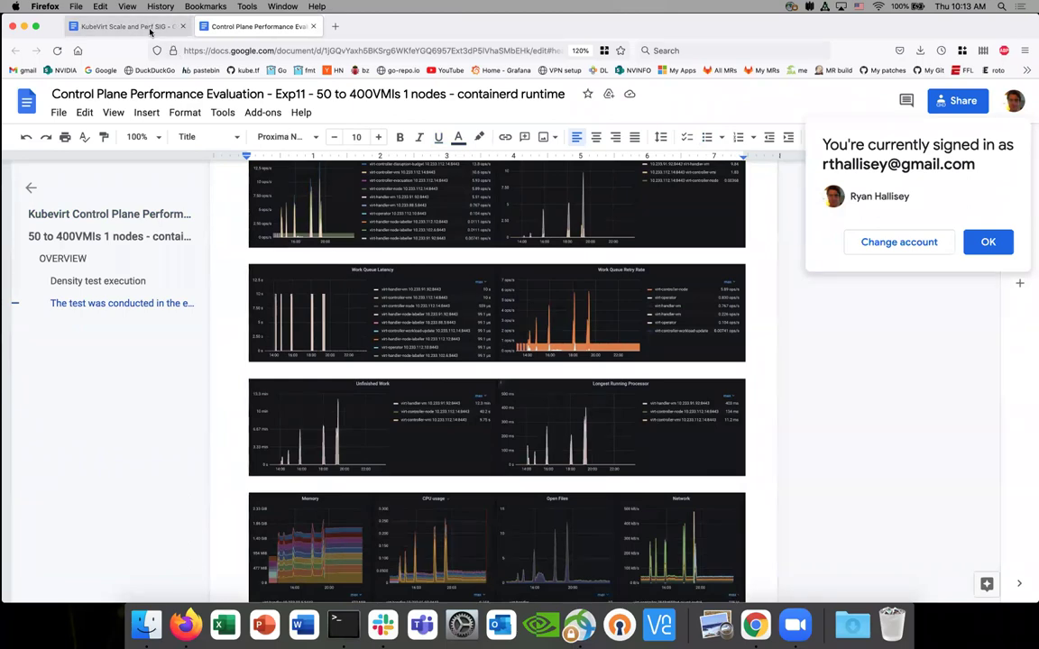
{"action": "left_click", "coordinate": [126, 26]}
{"action": "scroll", "coordinate": [350, 304], "scroll_direction": "up", "scroll_amount": 20}
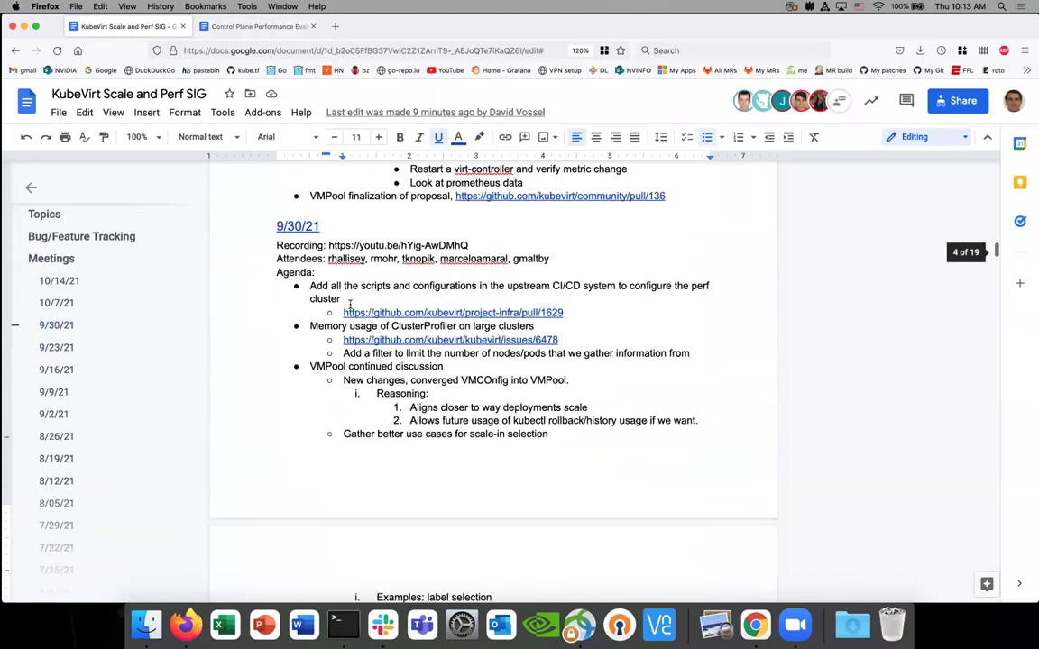
{"action": "scroll", "coordinate": [350, 303], "scroll_direction": "up", "scroll_amount": 8}
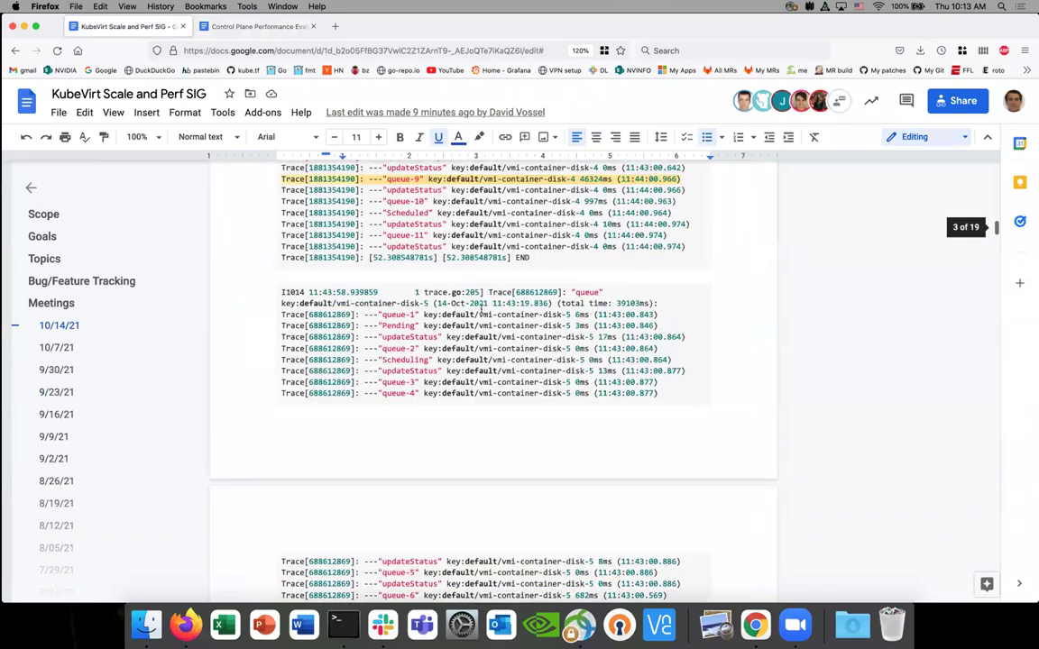
- In the terminal, stop the controller log and run kubectl get vmi
{"action": "key", "text": "ctrl+Right"}
{"action": "key", "text": "ctrl+Right"}
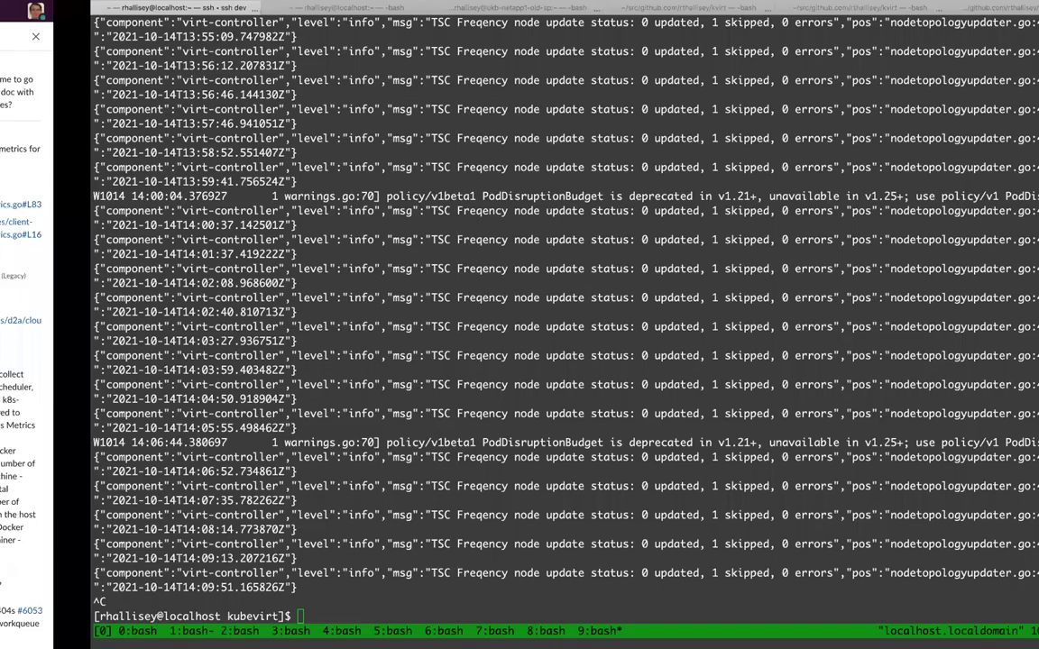
{"action": "key", "text": "ctrl+c"}
{"action": "key", "text": "ctrl+c"}
{"action": "type", "text": "p"}
{"action": "key", "text": "ctrl+c"}
{"action": "type", "text": "kubec"}
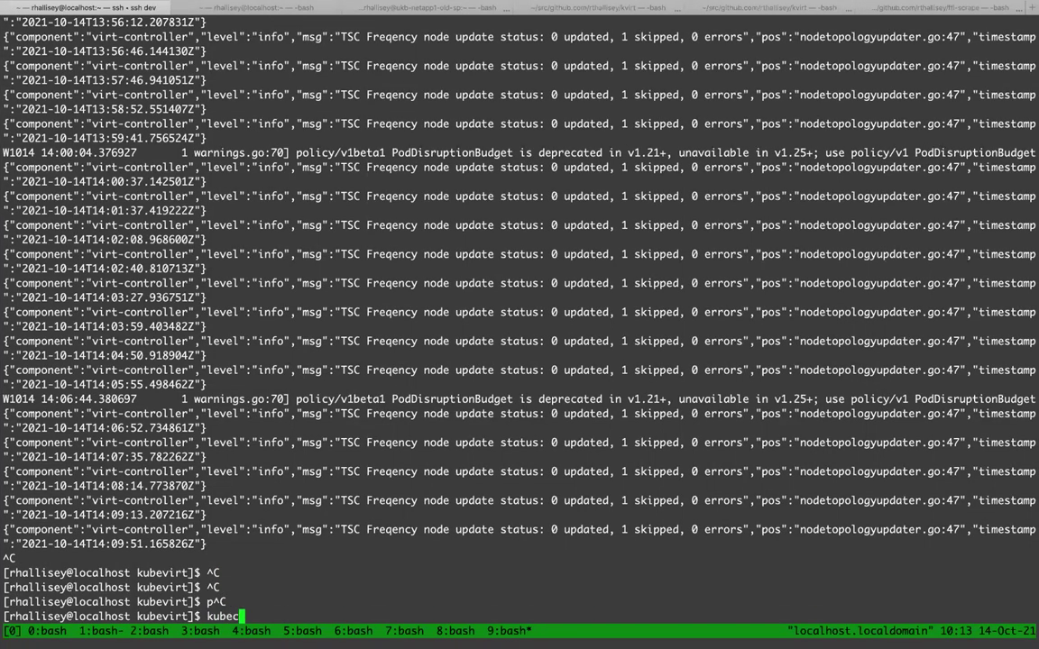
{"action": "type", "text": "tl get vmi"}
{"action": "key", "text": "Return"}
- Recall the VMI listing command and append the copied name vmi-container-disk-10
{"action": "key", "text": "Up"}
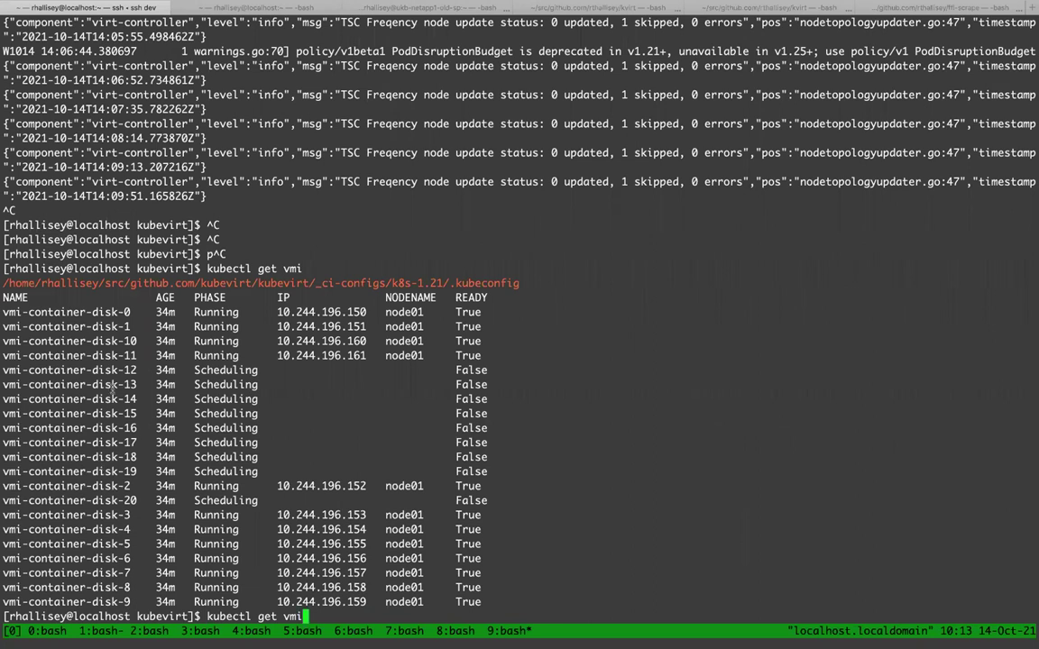
{"action": "mouse_move", "coordinate": [85, 341]}
{"action": "left_mouse_down"}
{"action": "mouse_move", "coordinate": [107, 341]}
{"action": "mouse_move", "coordinate": [91, 341]}
{"action": "left_mouse_up"}
{"action": "double_click", "coordinate": [88, 340]}
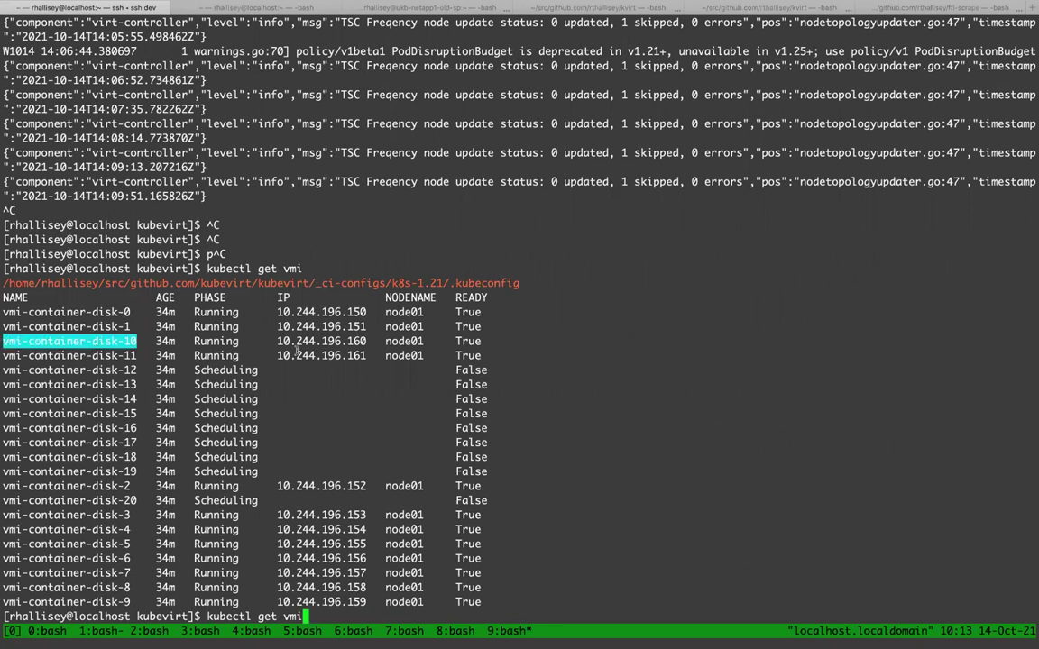
{"action": "key", "text": "super+v"}
- Run kubectl get vmi vmi-container-disk-10 -o yaml and highlight its Pending and Scheduling timestamps
{"action": "type", "text": "-o yaml"}
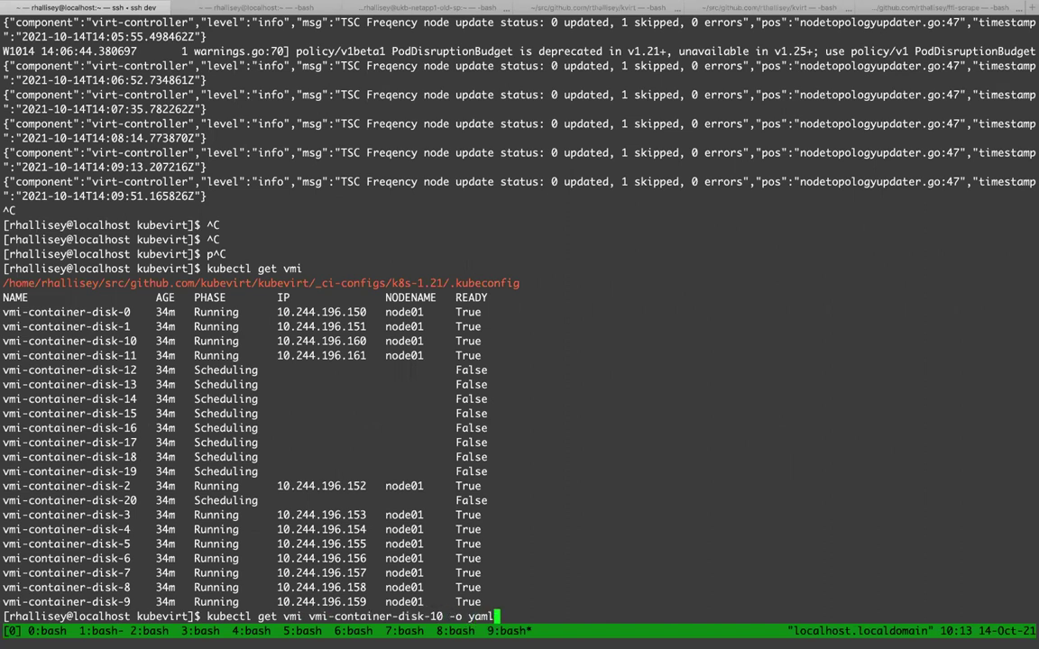
{"action": "key", "text": "Return"}
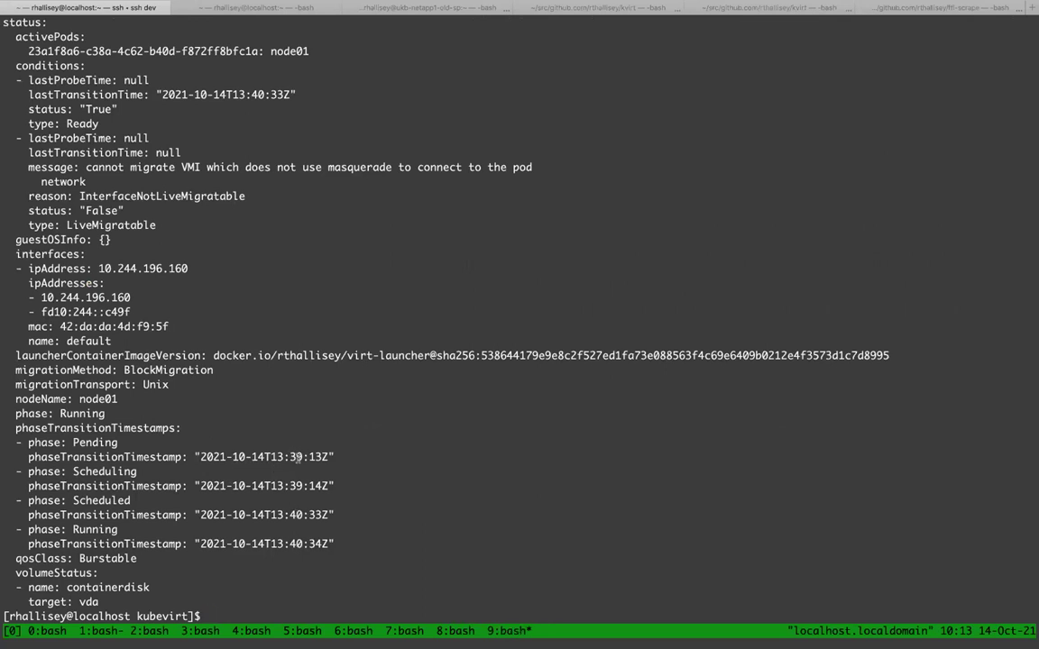
{"action": "left_click_drag", "start_coordinate": [992, 472], "coordinate": [300, 463]}
{"action": "left_click_drag", "start_coordinate": [334, 486], "coordinate": [5, 457]}
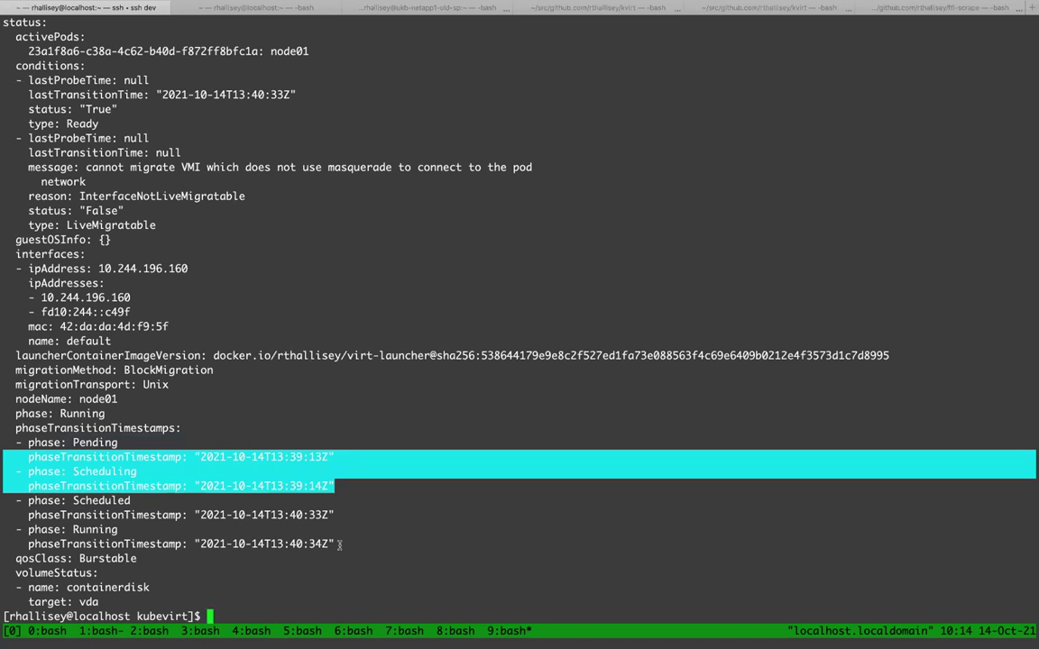
{"action": "left_click", "coordinate": [317, 515]}
{"action": "triple_click", "coordinate": [296, 515]}
{"action": "left_click_drag", "start_coordinate": [137, 483], "coordinate": [135, 472]}
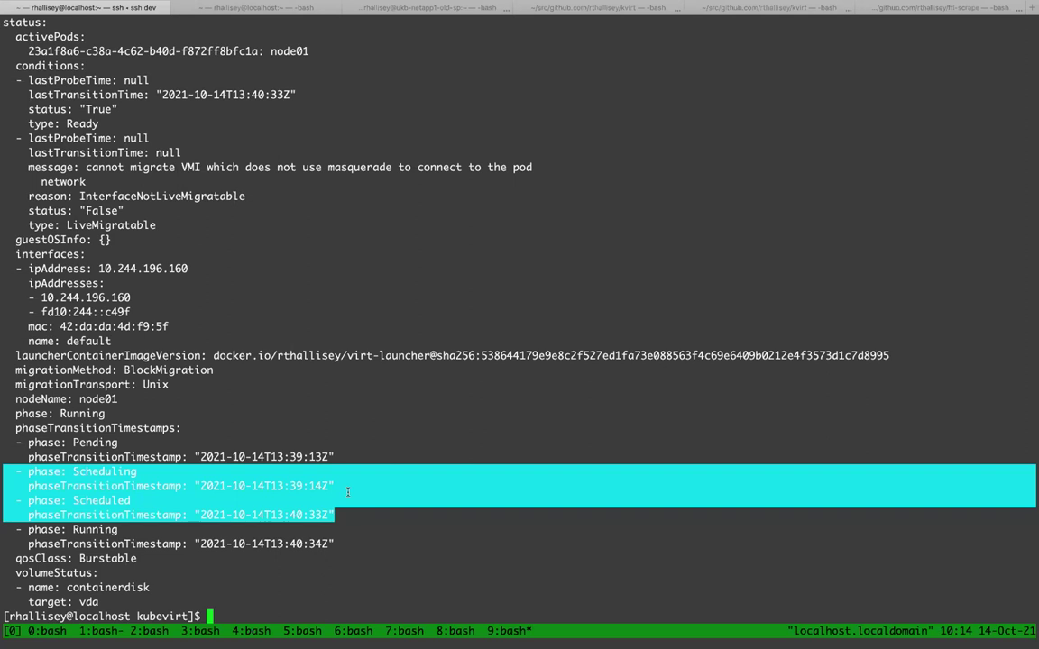
{"action": "left_click_drag", "start_coordinate": [333, 487], "coordinate": [9, 443]}
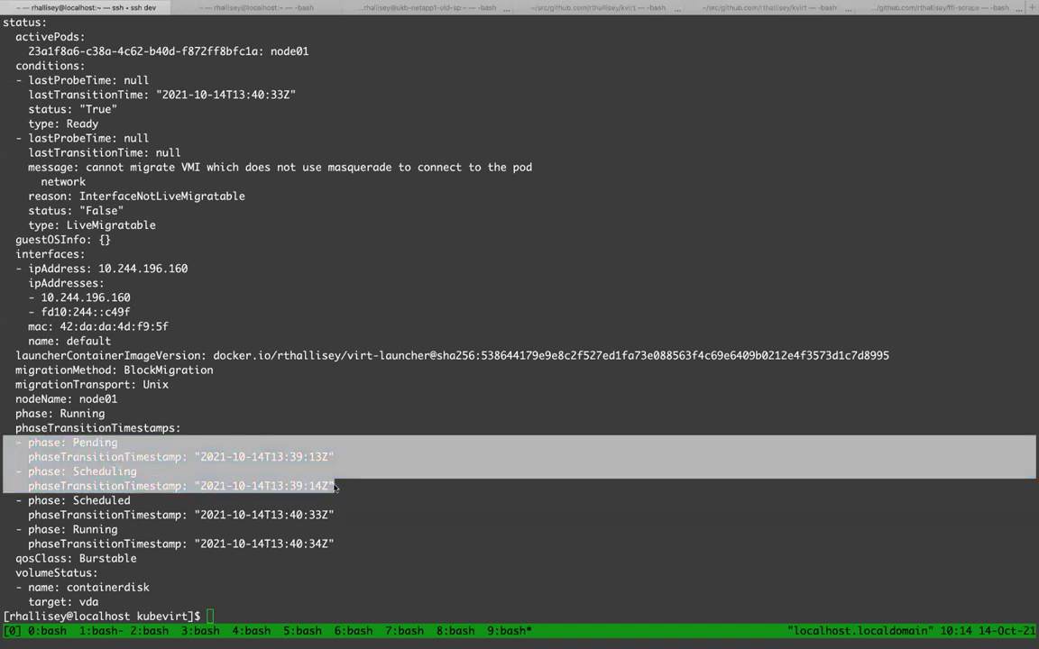
{"action": "left_click_drag", "start_coordinate": [333, 515], "coordinate": [2, 478]}
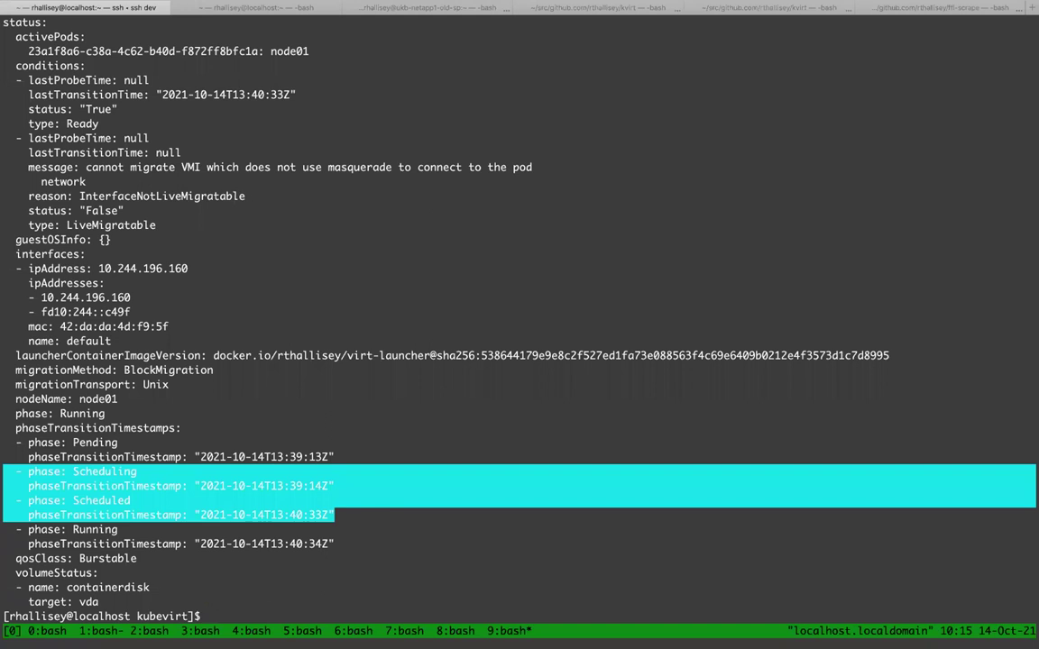
- List the pods matching vmi-container-disk-10 with kubectl get po | grep
{"action": "key", "text": "Up"}
{"action": "key", "text": "BackSpace"}
{"action": "key", "text": "BackSpace"}
{"action": "key", "text": "BackSpace"}
{"action": "key", "text": "BackSpace"}
{"action": "key", "text": "BackSpace"}
{"action": "key", "text": "BackSpace"}
{"action": "key", "text": "BackSpace"}
{"action": "key", "text": "BackSpace"}
{"action": "key", "text": "ctrl+a"}
{"action": "key", "text": "alt+f"}
{"action": "key", "text": "alt+f"}
{"action": "key", "text": "alt+f"}
{"action": "key", "text": "BackSpace"}
{"action": "key", "text": "BackSpace"}
{"action": "key", "text": "BackSpace"}
{"action": "type", "text": "po"}
{"action": "key", "text": "Return"}
{"action": "key", "text": "Up"}
{"action": "key", "text": "ctrl+a"}
{"action": "key", "text": "alt+f"}
{"action": "key", "text": "alt+f"}
{"action": "key", "text": "alt+f"}
{"action": "type", "text": "| grep"}
{"action": "key", "text": "Return"}
- Show the virt-launcher-vmi-container-disk-10-zbgrz pod as YAML
{"action": "key", "text": "Up"}
{"action": "key", "text": "ctrl+a"}
{"action": "key", "text": "alt+f"}
{"action": "key", "text": "alt+f"}
{"action": "key", "text": "alt+f"}
{"action": "key", "text": "ctrl+k"}
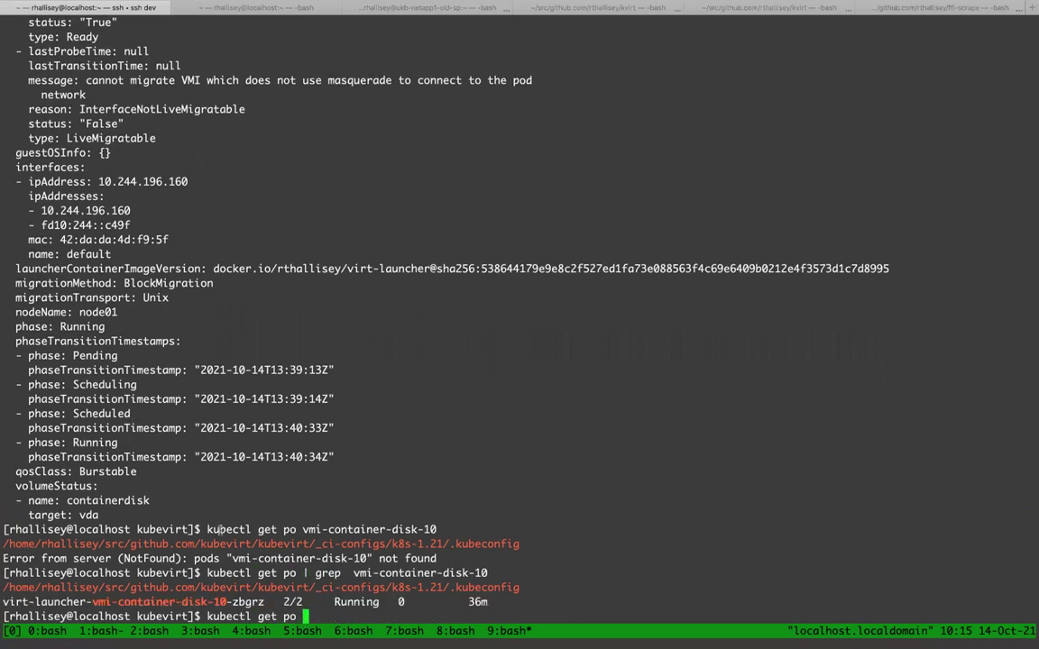
{"action": "double_click", "coordinate": [184, 601]}
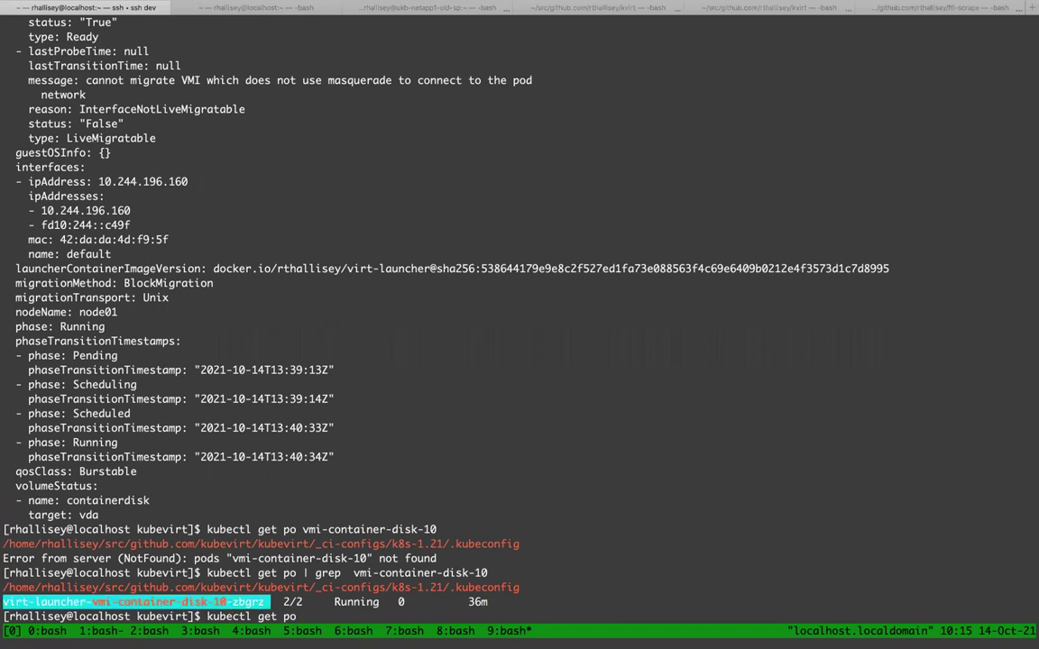
{"action": "middle_click", "coordinate": [242, 479]}
{"action": "type", "text": "-o yaml"}
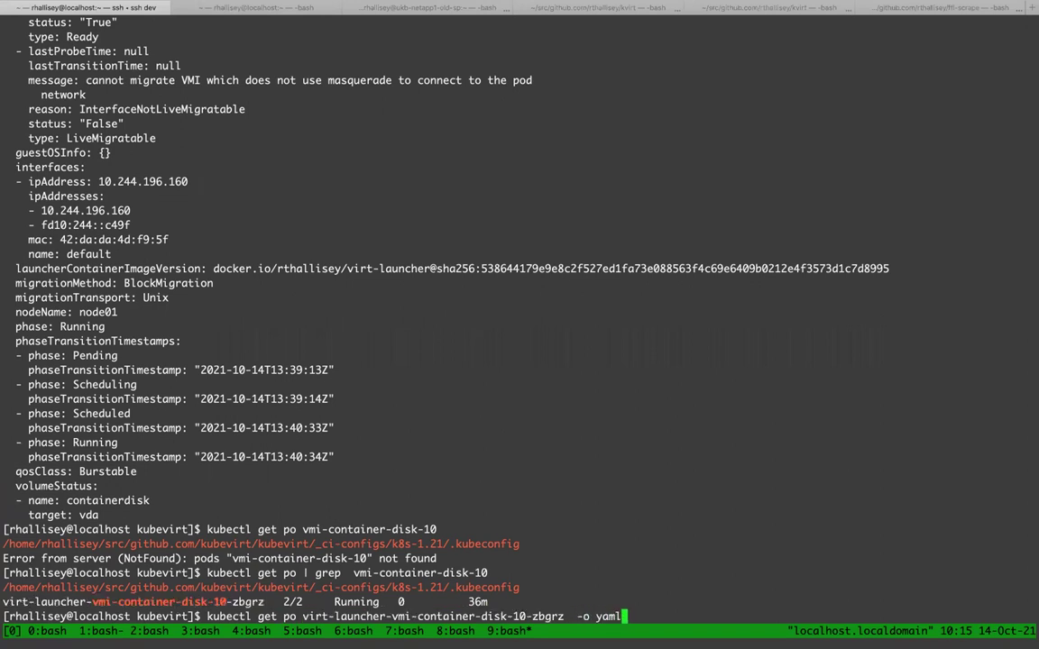
{"action": "key", "text": "Return"}
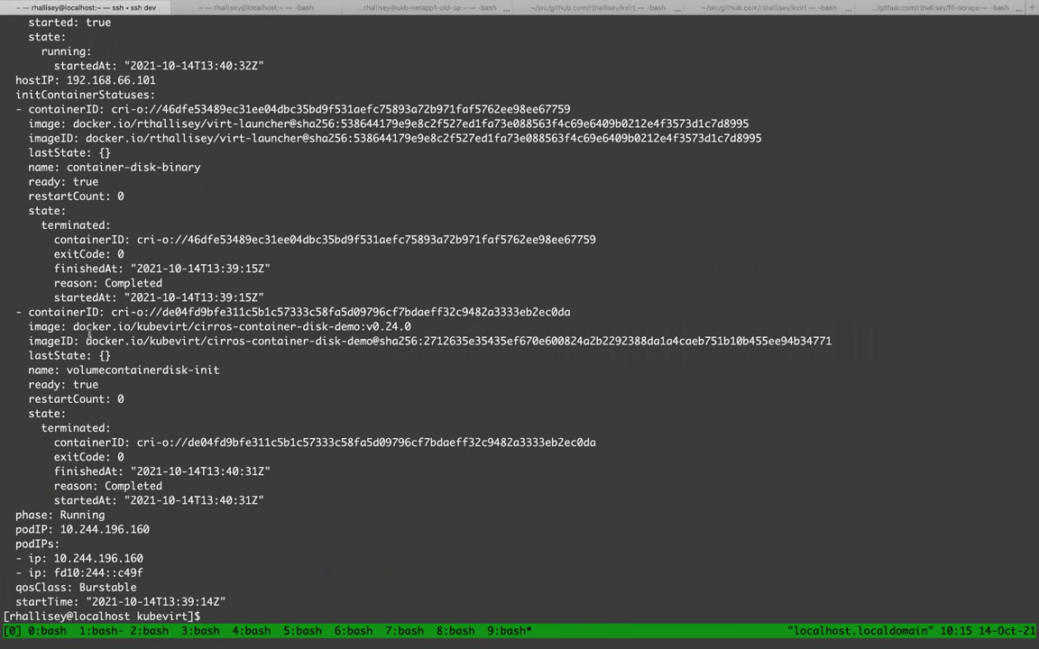
- Run kubectl describe po on the virt-launcher-vmi-container-disk-10-zbgrz pod
{"action": "key", "text": "Up"}
{"action": "key", "text": "ctrl+a"}
{"action": "key", "text": "alt+f"}
{"action": "key", "text": "alt+f"}
{"action": "key", "text": "BackSpace"}
{"action": "key", "text": "BackSpace"}
{"action": "key", "text": "BackSpace"}
{"action": "type", "text": "describe"}
{"action": "key", "text": "ctrl+e"}
{"action": "key", "text": "BackSpace"}
{"action": "key", "text": "BackSpace"}
{"action": "key", "text": "BackSpace"}
{"action": "key", "text": "BackSpace"}
{"action": "key", "text": "BackSpace"}
{"action": "key", "text": "BackSpace"}
{"action": "key", "text": "BackSpace"}
{"action": "key", "text": "BackSpace"}
{"action": "key", "text": "BackSpace"}
{"action": "key", "text": "Return"}
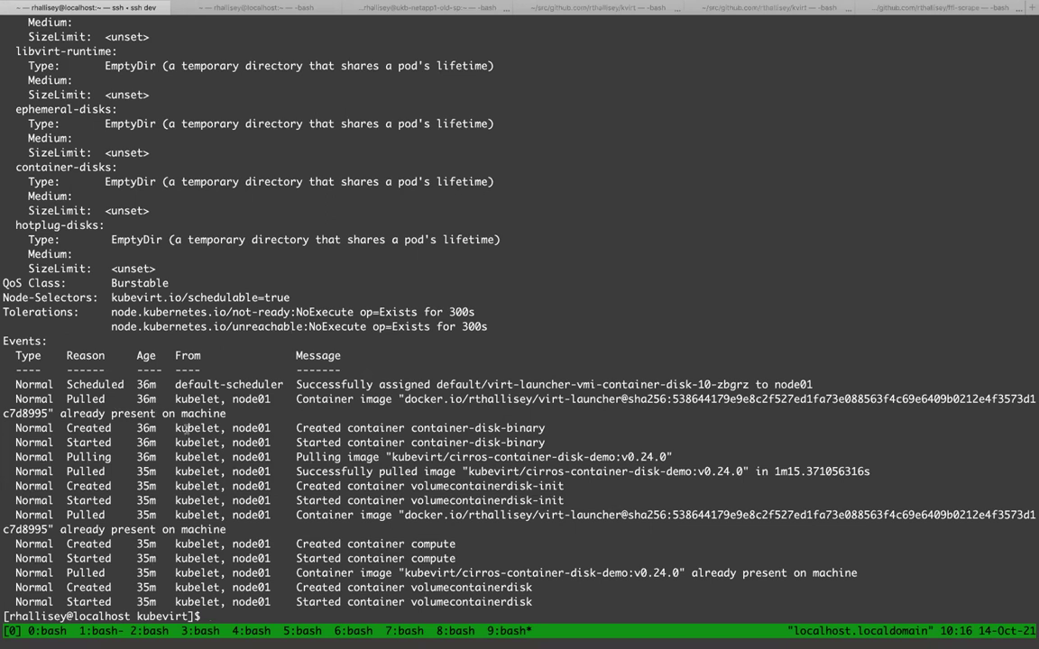
- Scroll back through the pod description and highlight the pod Start Time 09:39:14
{"action": "scroll", "coordinate": [230, 556], "scroll_direction": "up", "scroll_amount": 20}
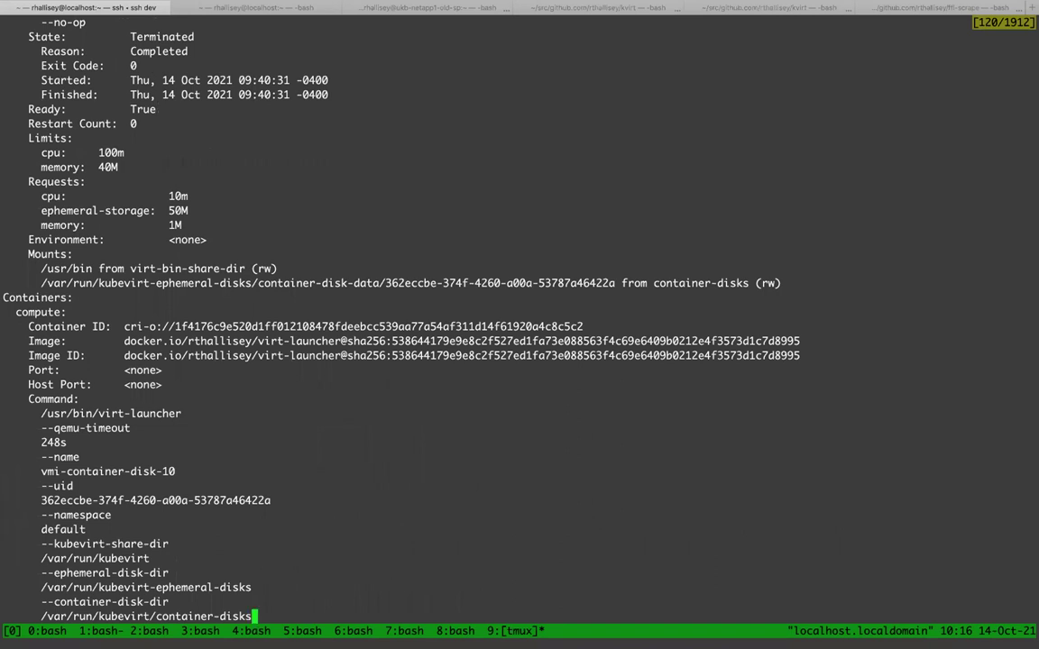
{"action": "scroll", "coordinate": [169, 134], "scroll_direction": "up", "scroll_amount": 8}
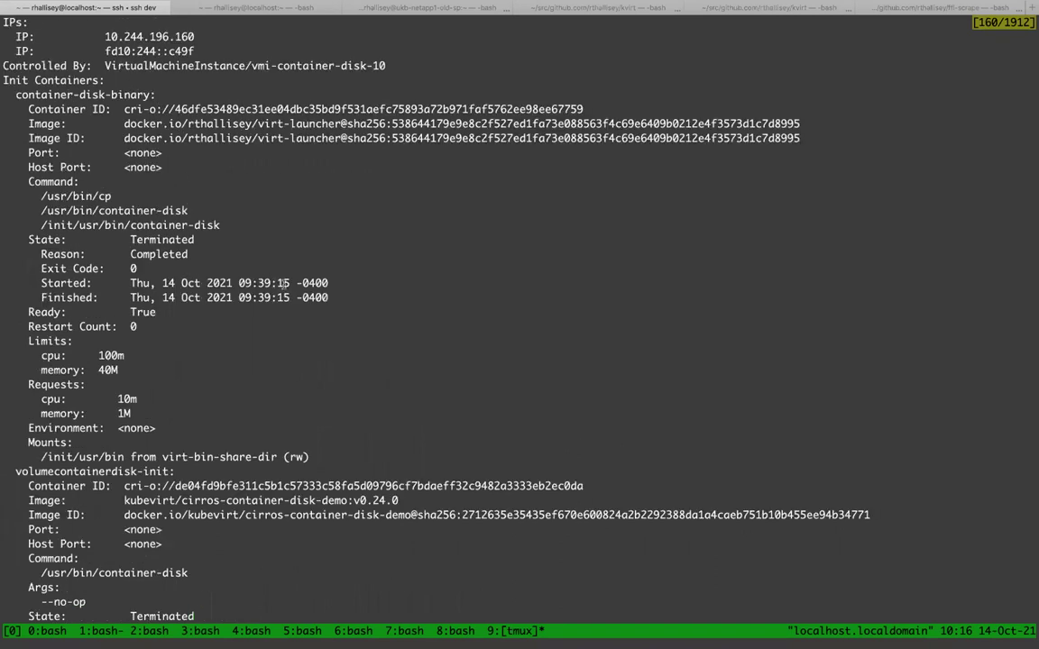
{"action": "left_click_drag", "start_coordinate": [288, 282], "coordinate": [194, 281]}
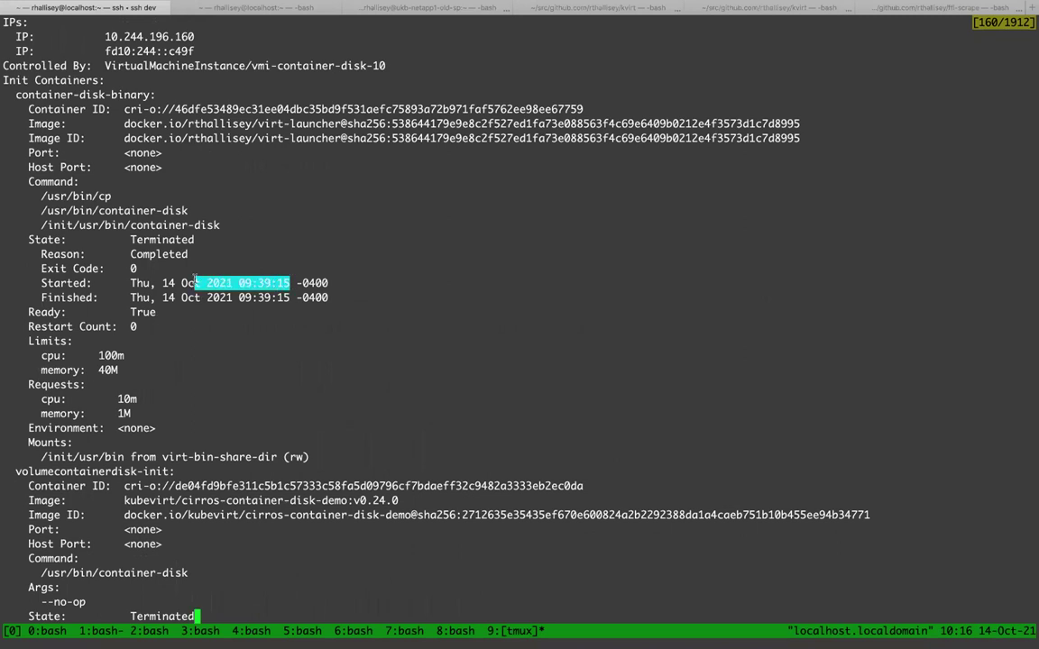
{"action": "left_click", "coordinate": [282, 307]}
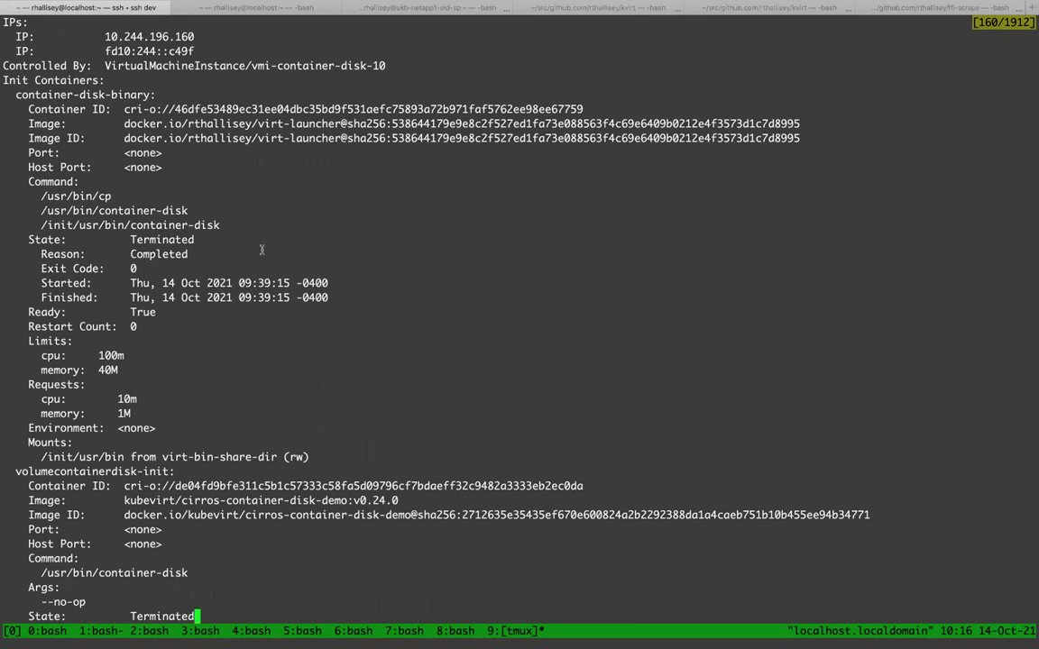
{"action": "key", "text": "Up"}
{"action": "key", "text": "Down"}
{"action": "key", "text": "Down"}
{"action": "key", "text": "Down"}
{"action": "key", "text": "Down"}
{"action": "key", "text": "Down"}
{"action": "key", "text": "Down"}
{"action": "key", "text": "Down"}
{"action": "key", "text": "Down"}
{"action": "key", "text": "Down"}
{"action": "key", "text": "Down"}
{"action": "key", "text": "Down"}
{"action": "key", "text": "Down"}
{"action": "key", "text": "Down"}
{"action": "key", "text": "Down"}
{"action": "key", "text": "Down"}
{"action": "key", "text": "Down"}
{"action": "key", "text": "Down"}
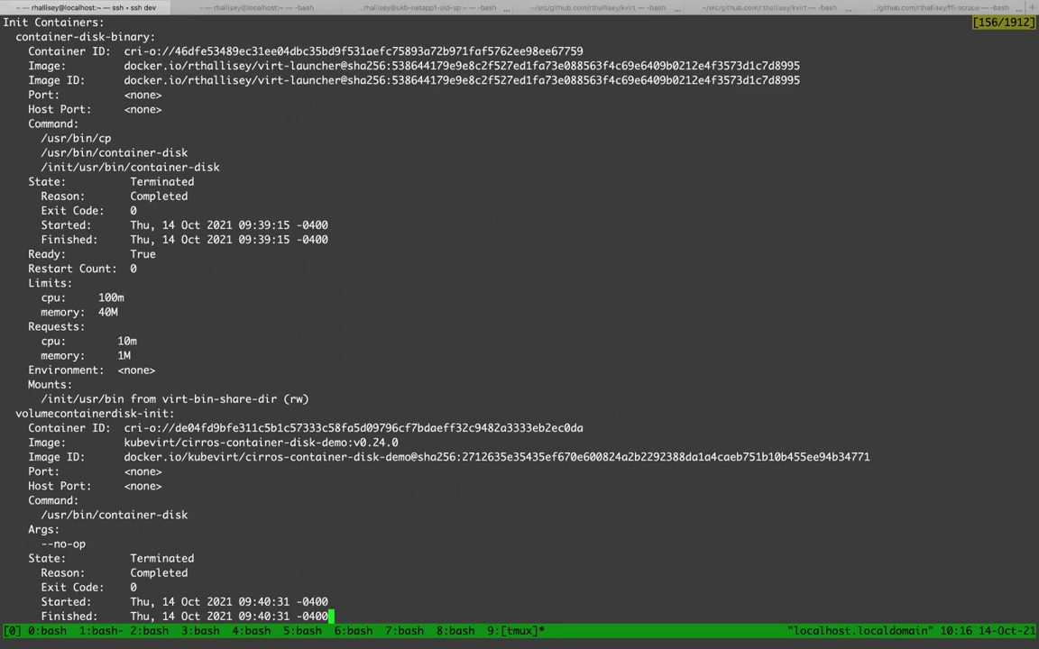
{"action": "key", "text": "Down"}
{"action": "key", "text": "Down"}
{"action": "key", "text": "Down"}
{"action": "key", "text": "Down"}
{"action": "key", "text": "Down"}
{"action": "key", "text": "Down"}
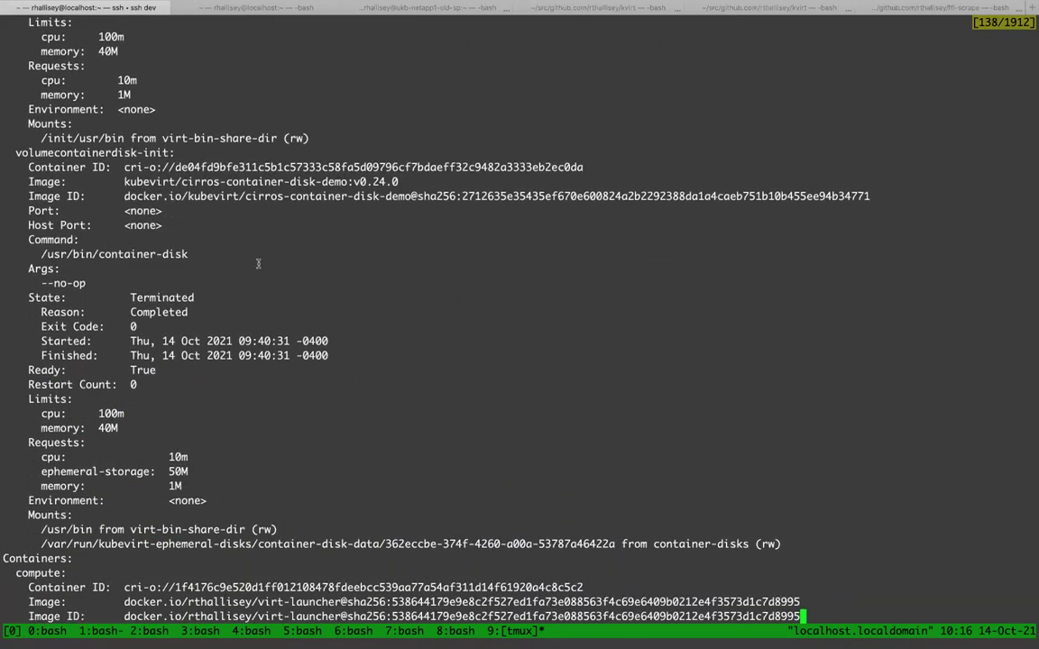
{"action": "key", "text": "Page_Up"}
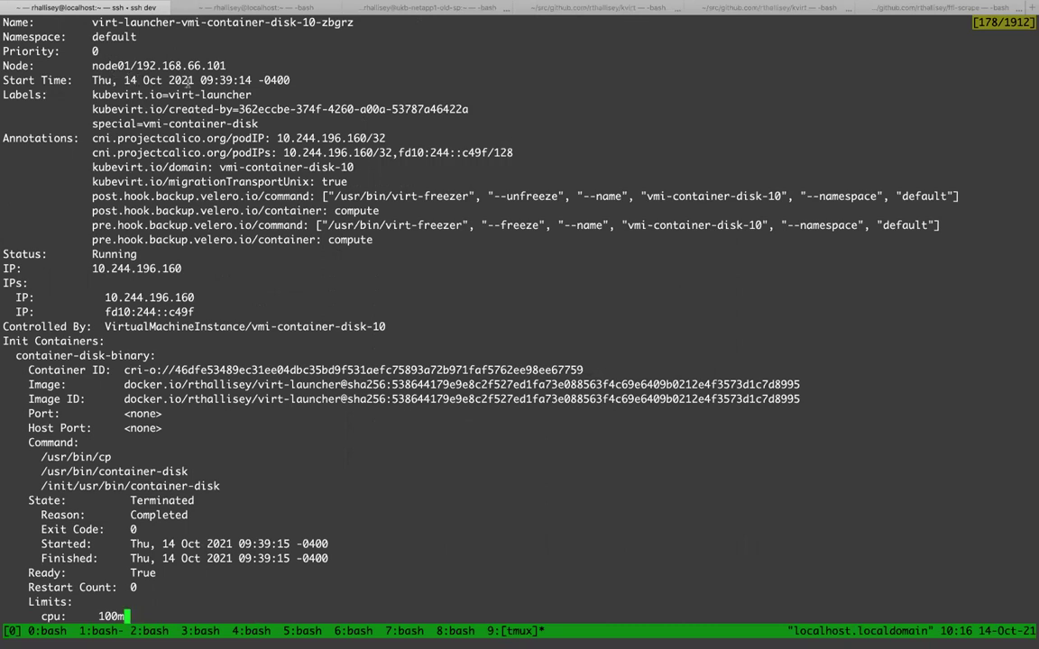
{"action": "scroll", "coordinate": [205, 406], "scroll_direction": "up", "scroll_amount": 6}
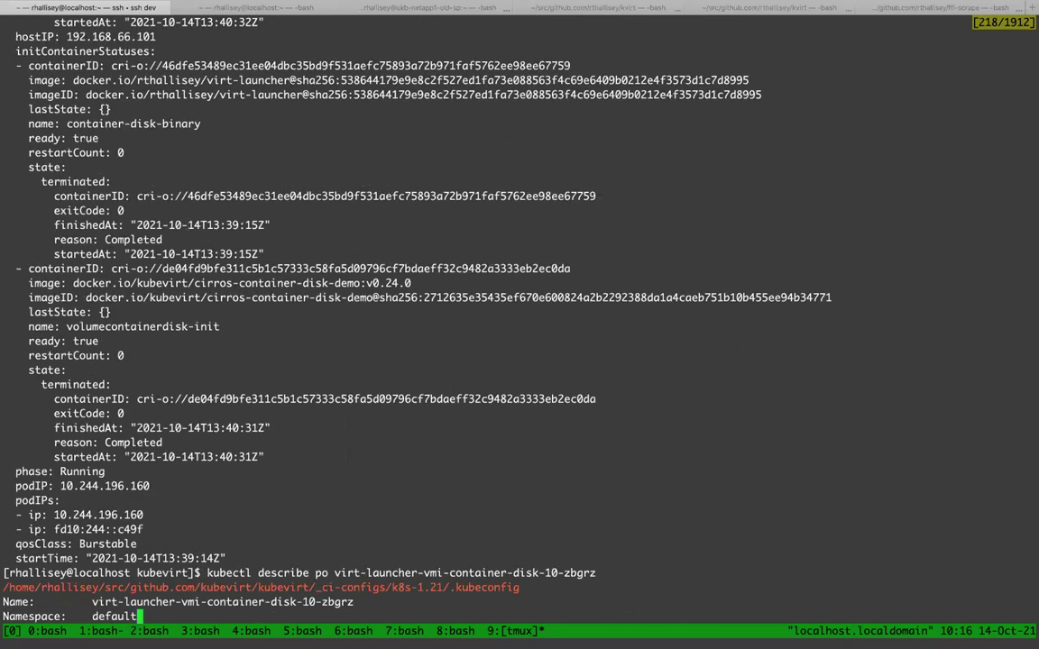
{"action": "scroll", "coordinate": [206, 406], "scroll_direction": "down", "scroll_amount": 2}
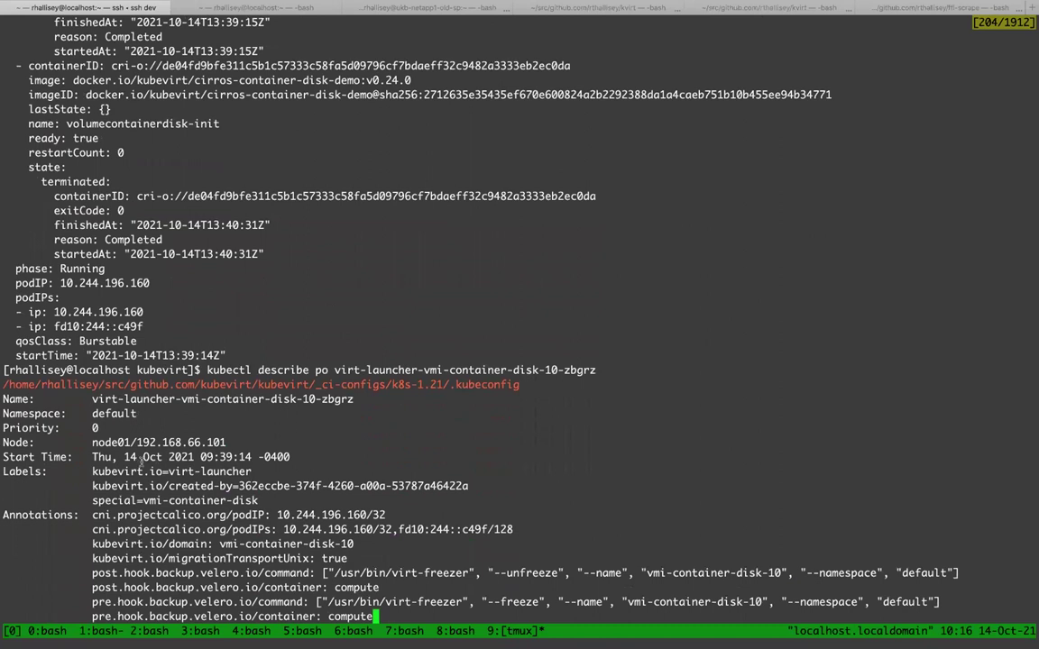
{"action": "left_click_drag", "start_coordinate": [252, 457], "coordinate": [201, 457]}
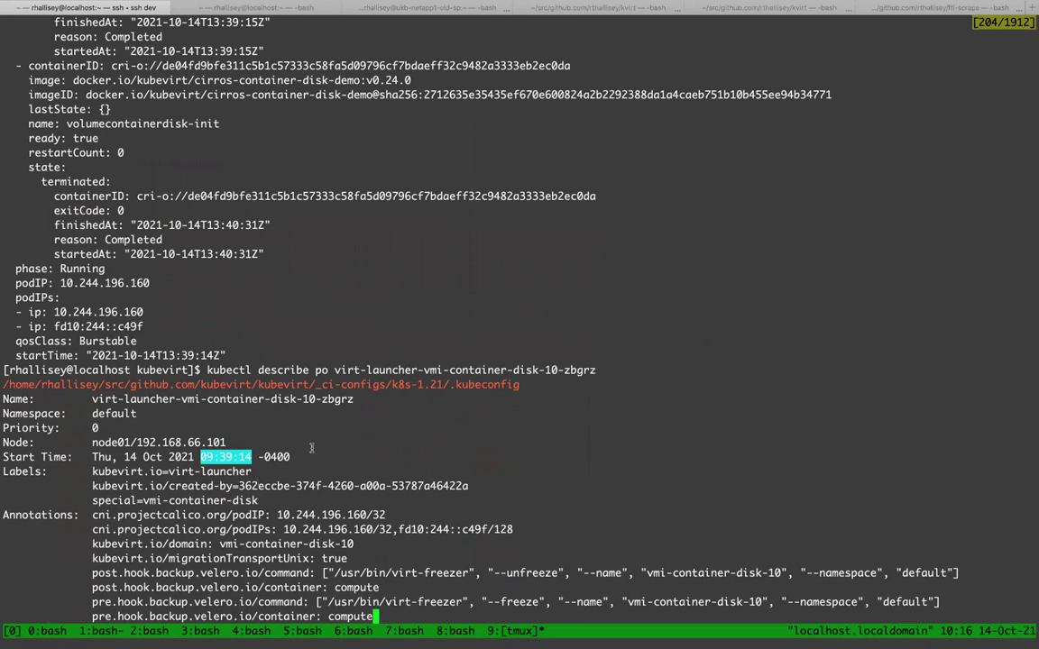
- Move down to the init containers and highlight volumecontainerdisk-init's start time 09:40:31
{"action": "key", "text": "Escape"}
{"action": "key", "text": "Down"}
{"action": "key", "text": "Down"}
{"action": "key", "text": "Down"}
{"action": "key", "text": "Down"}
{"action": "key", "text": "Down"}
{"action": "key", "text": "Down"}
{"action": "key", "text": "Down"}
{"action": "key", "text": "Down"}
{"action": "key", "text": "Down"}
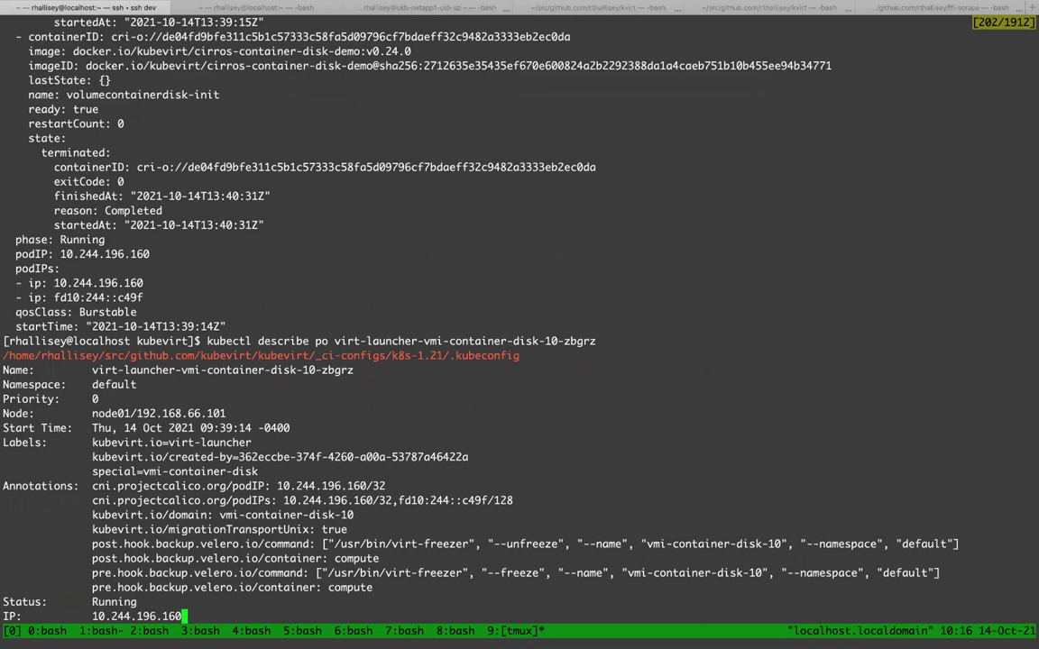
{"action": "key", "text": "Down"}
{"action": "key", "text": "Down"}
{"action": "key", "text": "Down"}
{"action": "key", "text": "Down"}
{"action": "key", "text": "Down"}
{"action": "key", "text": "Down"}
{"action": "key", "text": "Down"}
{"action": "key", "text": "Down"}
{"action": "key", "text": "Down"}
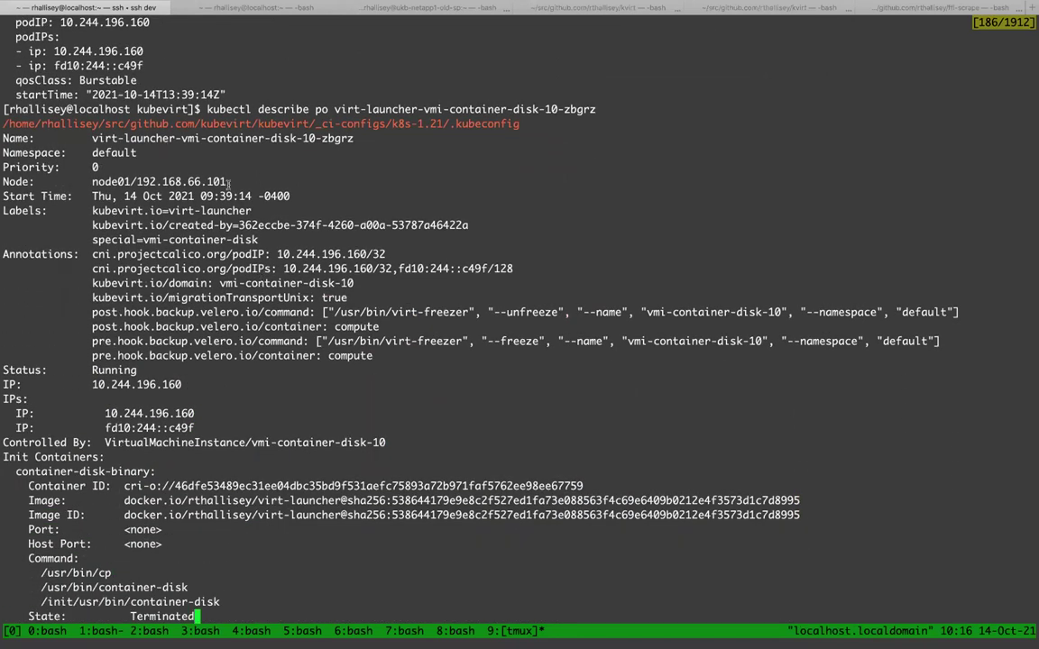
{"action": "key", "text": "Down"}
{"action": "key", "text": "Down"}
{"action": "key", "text": "Down"}
{"action": "key", "text": "Down"}
{"action": "key", "text": "Down"}
{"action": "key", "text": "Down"}
{"action": "key", "text": "Down"}
{"action": "key", "text": "Down"}
{"action": "key", "text": "Down"}
{"action": "key", "text": "Down"}
{"action": "key", "text": "Down"}
{"action": "key", "text": "Down"}
{"action": "key", "text": "Down"}
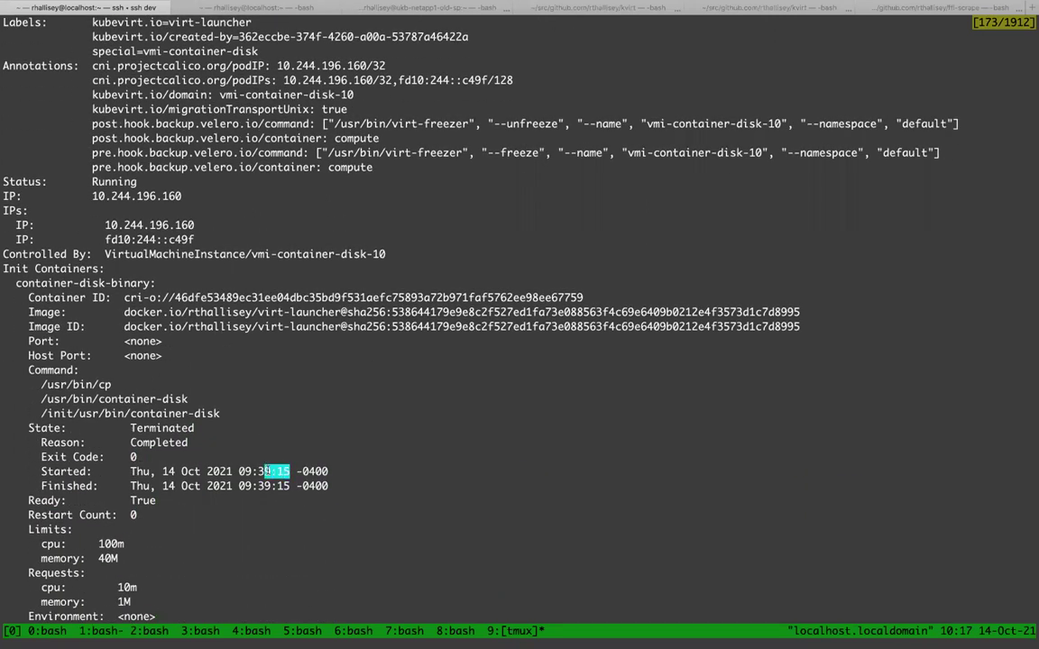
{"action": "key", "text": "Down"}
{"action": "key", "text": "Down"}
{"action": "key", "text": "Down"}
{"action": "key", "text": "Down"}
{"action": "key", "text": "Down"}
{"action": "key", "text": "Down"}
{"action": "key", "text": "Down"}
{"action": "key", "text": "Down"}
{"action": "key", "text": "Down"}
{"action": "key", "text": "Down"}
{"action": "key", "text": "Down"}
{"action": "key", "text": "Down"}
{"action": "key", "text": "Down"}
{"action": "key", "text": "Down"}
{"action": "key", "text": "Down"}
{"action": "key", "text": "Down"}
{"action": "key", "text": "Down"}
{"action": "key", "text": "Down"}
{"action": "key", "text": "Down"}
{"action": "key", "text": "Down"}
{"action": "key", "text": "Down"}
{"action": "key", "text": "Down"}
{"action": "key", "text": "Down"}
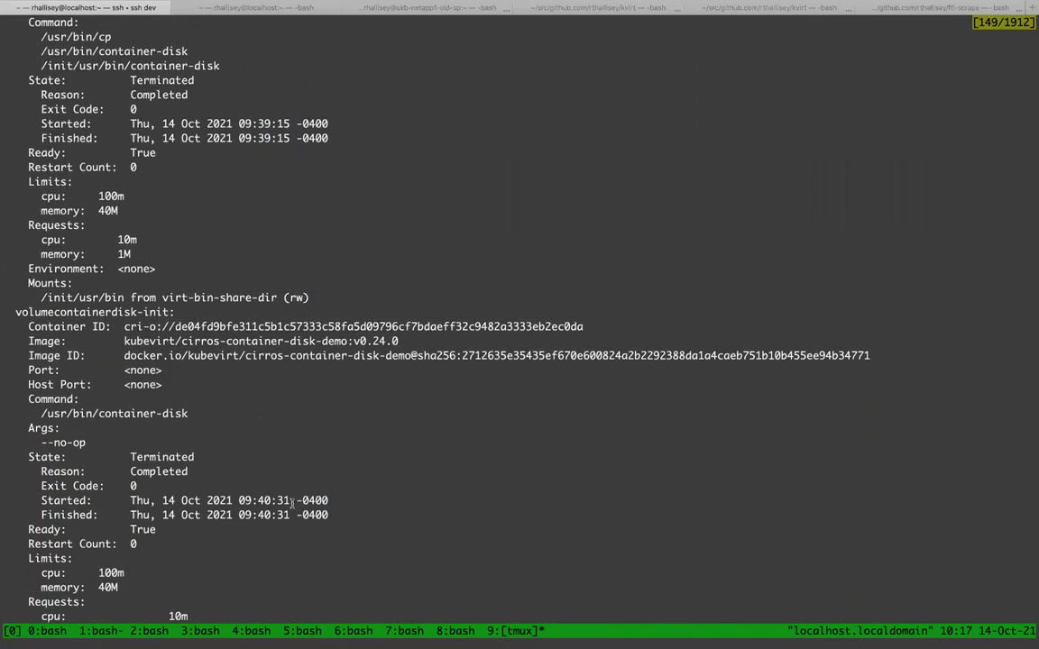
{"action": "left_click_drag", "start_coordinate": [253, 499], "coordinate": [288, 500]}
{"action": "double_click", "coordinate": [263, 499]}
{"action": "left_click_drag", "start_coordinate": [290, 500], "coordinate": [240, 504]}
- Highlight volumecontainerdisk-init's state and exit code, then jump to the description's end
{"action": "triple_click", "coordinate": [224, 487]}
{"action": "left_click_drag", "start_coordinate": [225, 487], "coordinate": [224, 398]}
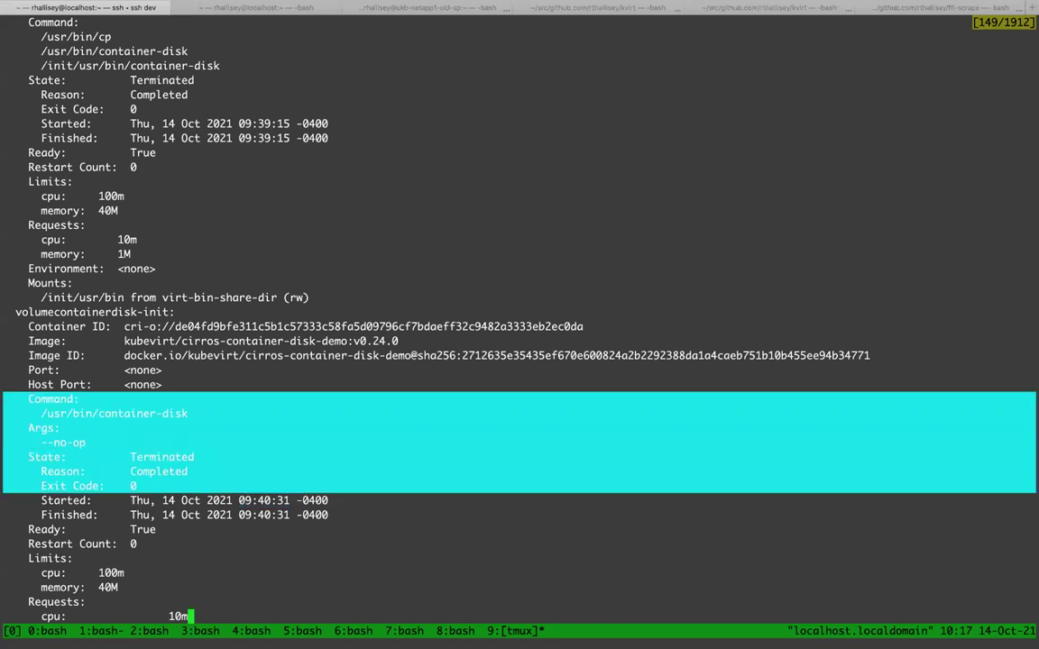
{"action": "left_click", "coordinate": [345, 515]}
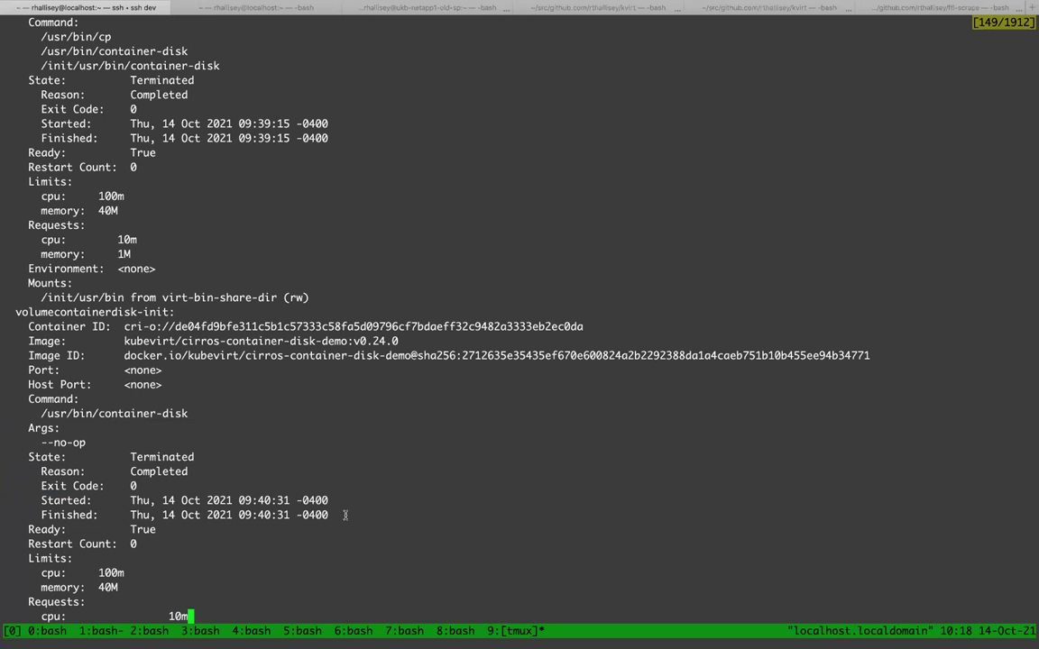
{"action": "key", "text": "Down"}
{"action": "key", "text": "Down"}
{"action": "key", "text": "Down"}
{"action": "key", "text": "Down"}
{"action": "key", "text": "Down"}
{"action": "key", "text": "Down"}
{"action": "key", "text": "Down"}
{"action": "key", "text": "Down"}
{"action": "key", "text": "Down"}
{"action": "key", "text": "Down"}
{"action": "key", "text": "Down"}
{"action": "key", "text": "Down"}
{"action": "key", "text": "Down"}
{"action": "key", "text": "Down"}
{"action": "key", "text": "Down"}
{"action": "key", "text": "Down"}
{"action": "key", "text": "Down"}
{"action": "key", "text": "Down"}
{"action": "key", "text": "Down"}
{"action": "key", "text": "Down"}
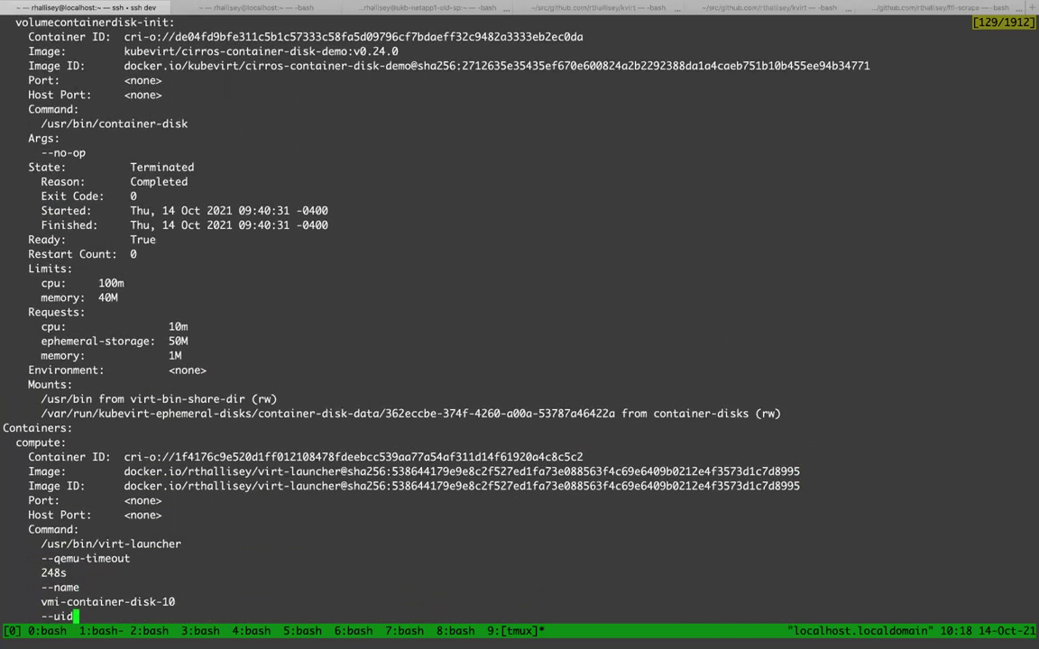
{"action": "key", "text": "Page_Down"}
{"action": "key", "text": "Page_Down"}
{"action": "key", "text": "Page_Down"}
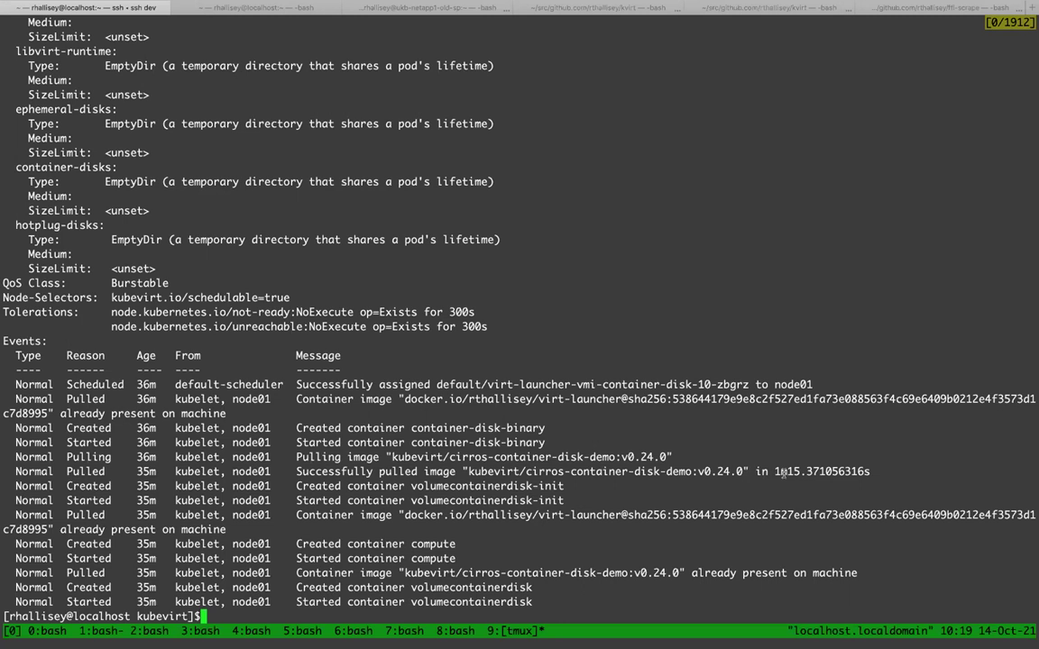
- Highlight the Pulled event: kubevirt/cirros-container-disk-demo:v0.24.0 pulled in 1m15.371056316s
{"action": "double_click", "coordinate": [797, 470]}
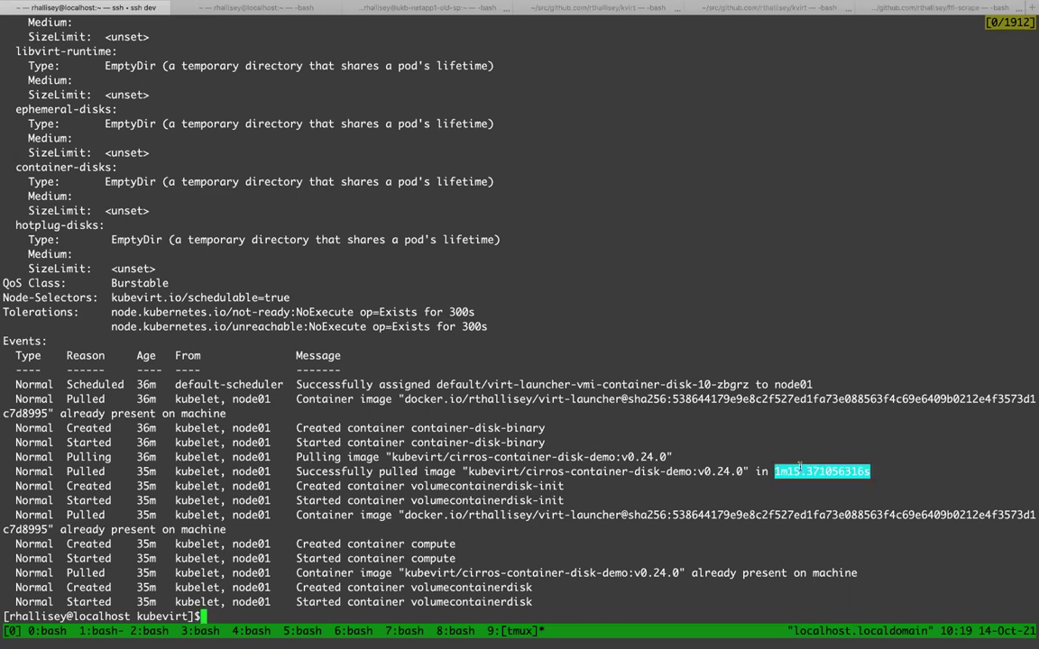
{"action": "left_click", "coordinate": [688, 471]}
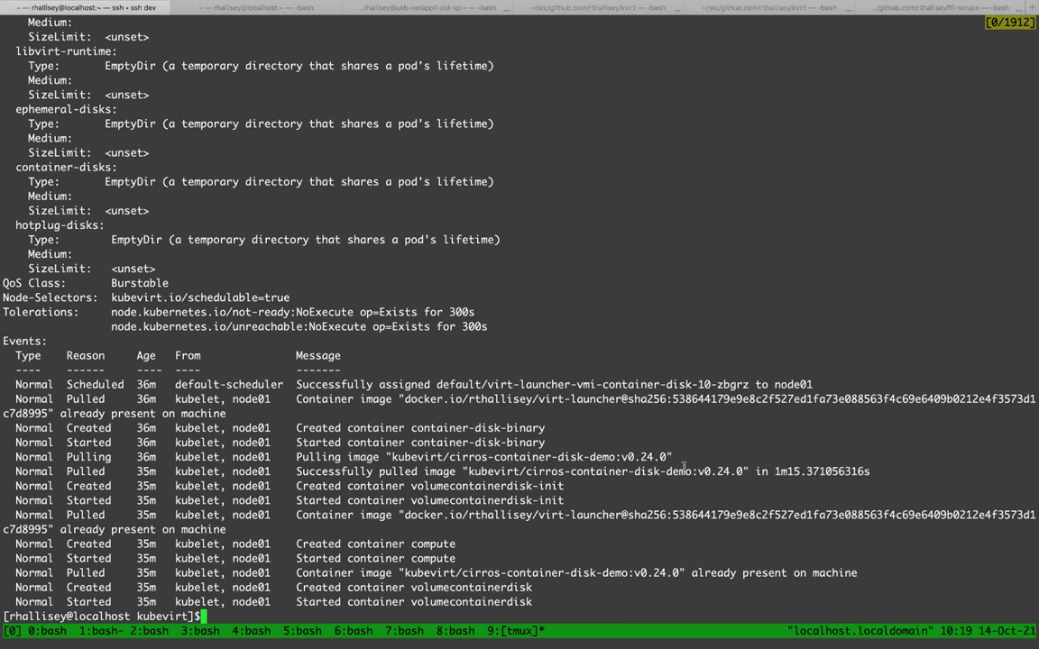
{"action": "left_click_drag", "start_coordinate": [691, 471], "coordinate": [616, 471]}
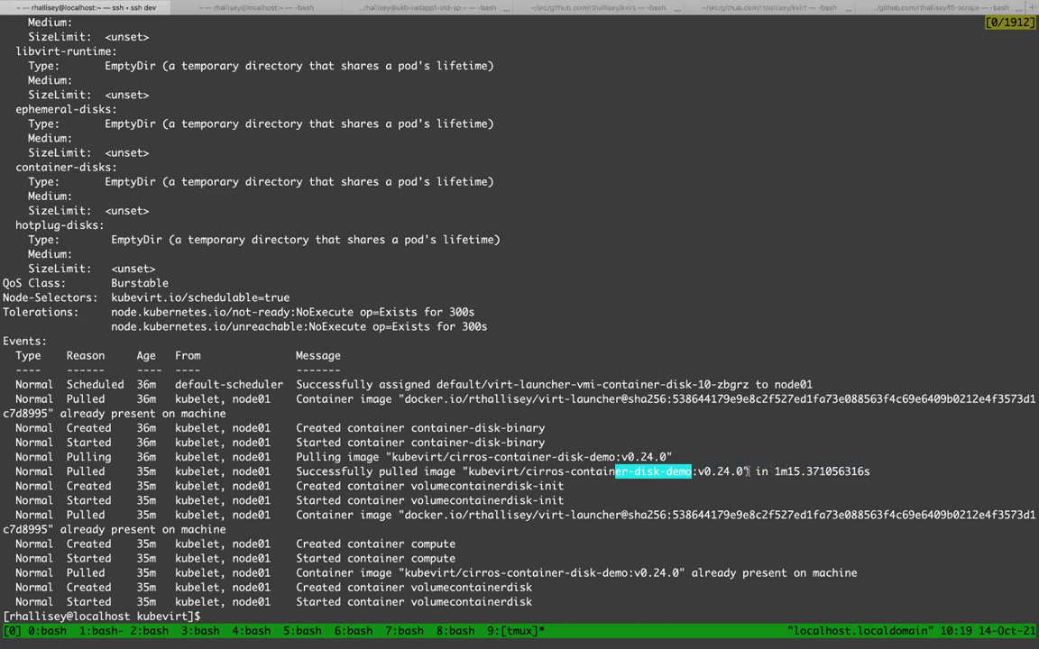
{"action": "left_click_drag", "start_coordinate": [745, 471], "coordinate": [611, 470]}
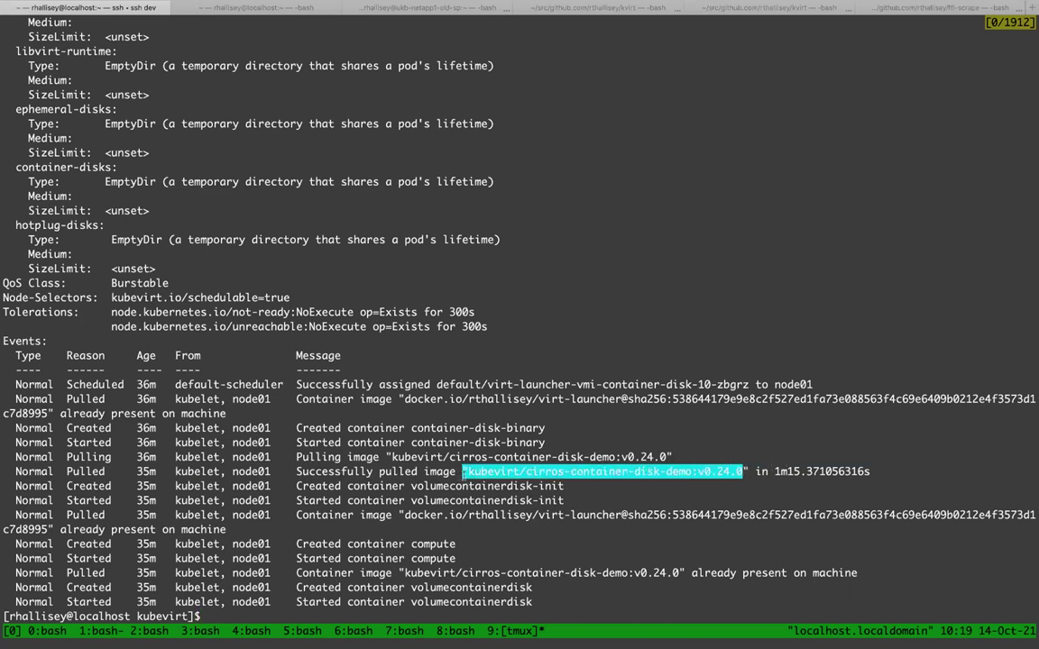
{"action": "left_click", "coordinate": [467, 471], "text": "shift"}
{"action": "left_click", "coordinate": [745, 471]}
{"action": "left_click_drag", "start_coordinate": [747, 471], "coordinate": [297, 471]}
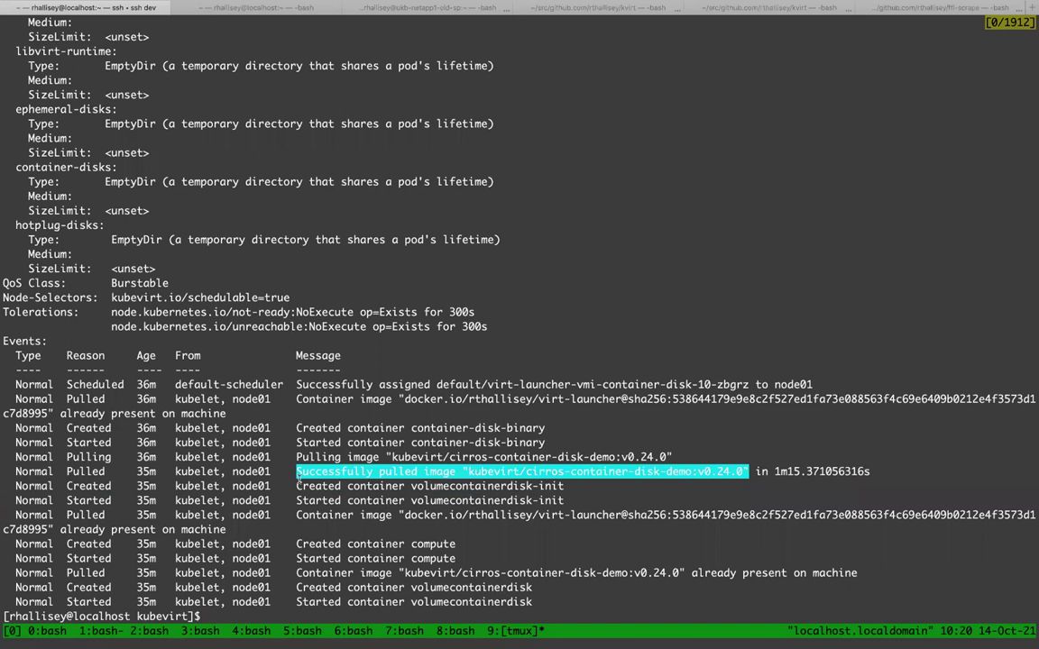
- Leave copy mode and clear the input for a fresh shell prompt
{"action": "key", "text": "Return"}
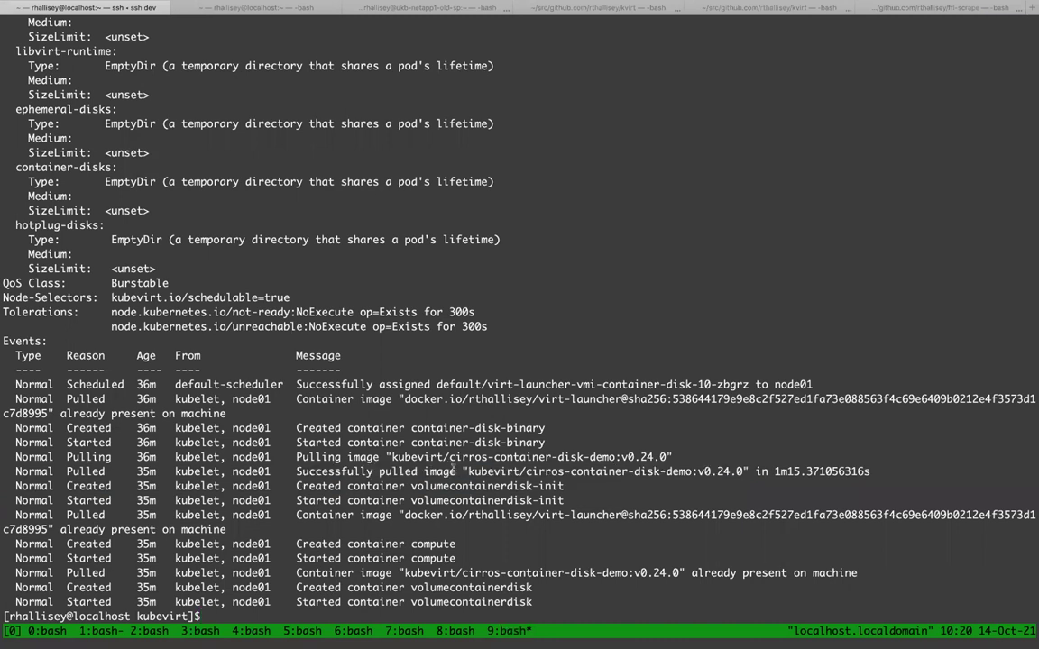
{"action": "triple_click", "coordinate": [467, 471]}
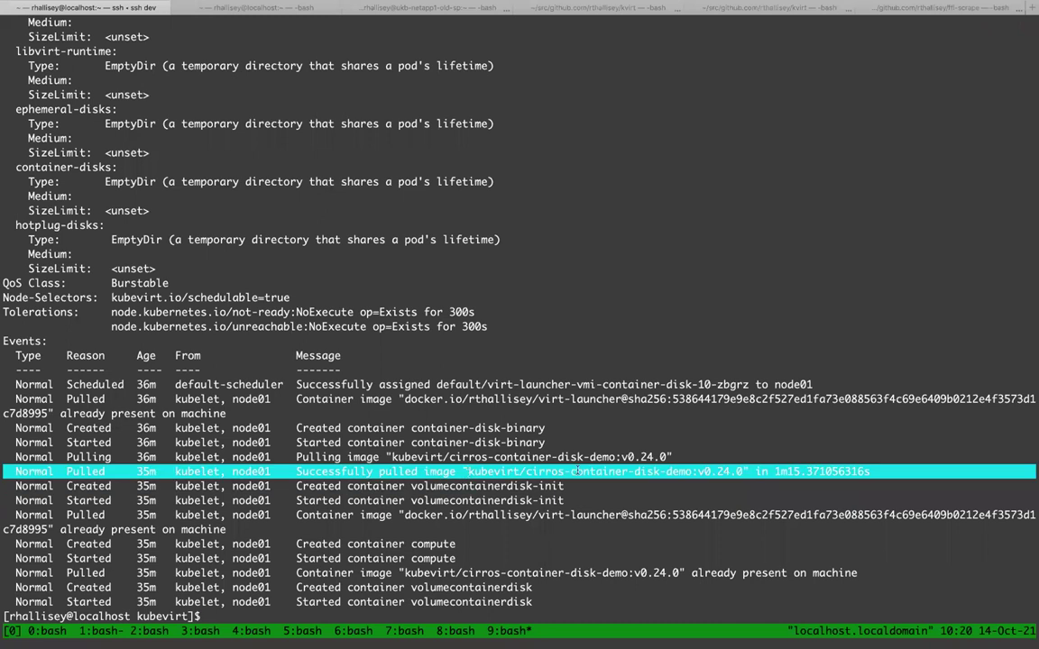
{"action": "key", "text": "ctrl+c"}
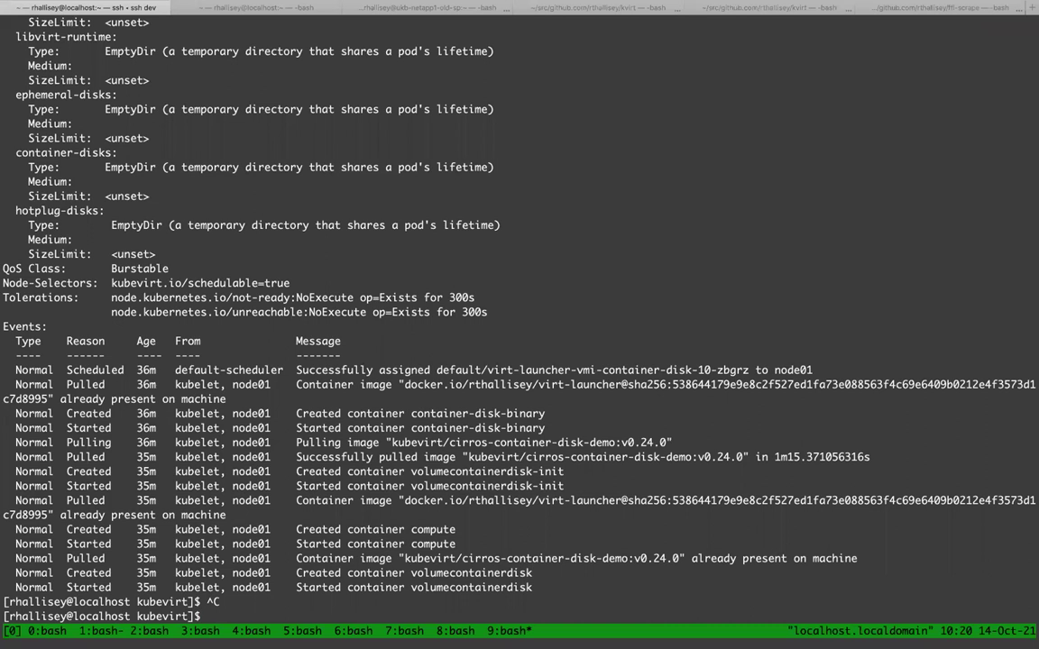
- List the pods matching vmi-container-disk-9
{"action": "key", "text": "Up"}
{"action": "key", "text": "Up"}
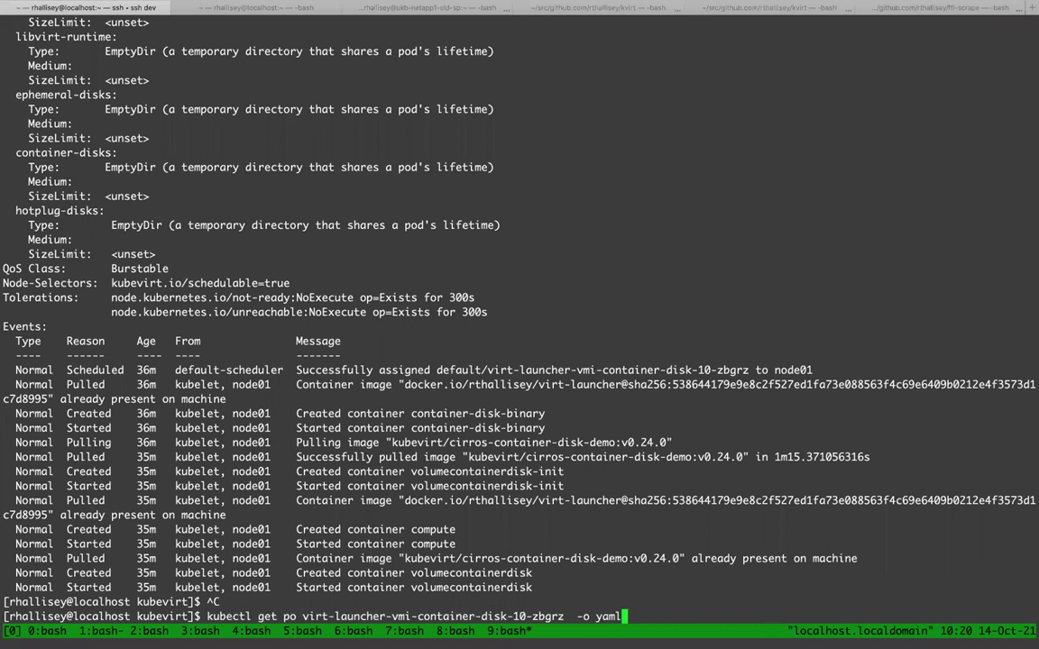
{"action": "key", "text": "Up"}
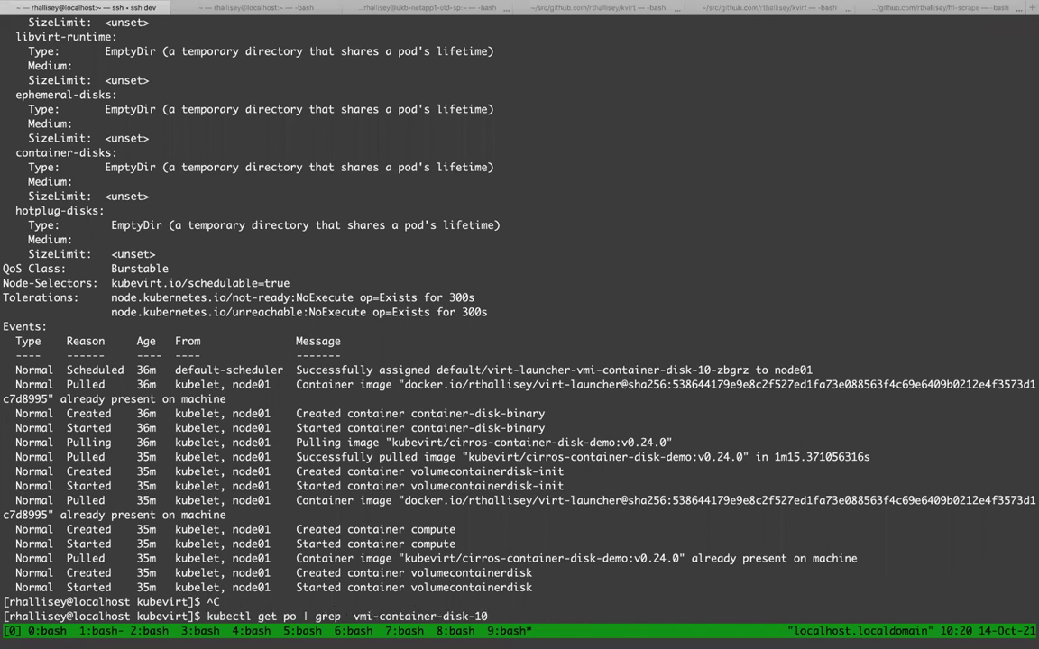
{"action": "key", "text": "BackSpace"}
{"action": "key", "text": "BackSpace"}
{"action": "key", "text": "BackSpace"}
{"action": "type", "text": "9"}
{"action": "key", "text": "Return"}
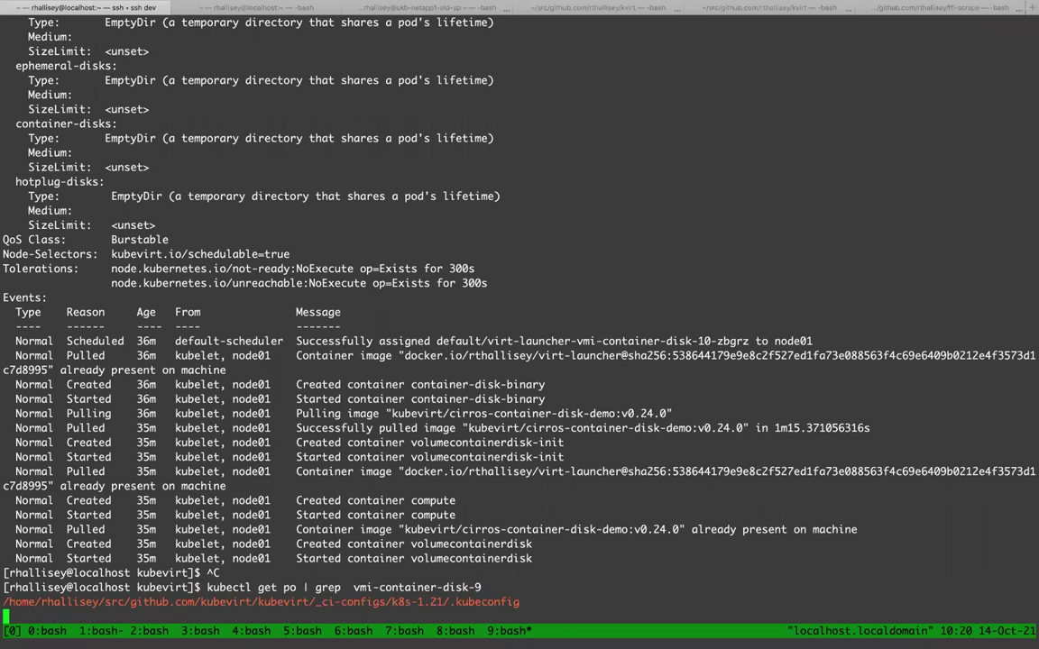
- Describe pod virt-launcher-vmi-container-disk-9-cmvpq and highlight its 1m3.083611651s pull duration
{"action": "key", "text": "Up"}
{"action": "key", "text": "Up"}
{"action": "key", "text": "BackSpace"}
{"action": "key", "text": "BackSpace"}
{"action": "key", "text": "BackSpace"}
{"action": "key", "text": "BackSpace"}
{"action": "key", "text": "BackSpace"}
{"action": "key", "text": "BackSpace"}
{"action": "key", "text": "BackSpace"}
{"action": "key", "text": "BackSpace"}
{"action": "key", "text": "BackSpace"}
{"action": "key", "text": "BackSpace"}
{"action": "key", "text": "BackSpace"}
{"action": "key", "text": "BackSpace"}
{"action": "key", "text": "BackSpace"}
{"action": "key", "text": "BackSpace"}
{"action": "key", "text": "BackSpace"}
{"action": "key", "text": "BackSpace"}
{"action": "key", "text": "BackSpace"}
{"action": "key", "text": "BackSpace"}
{"action": "key", "text": "BackSpace"}
{"action": "key", "text": "BackSpace"}
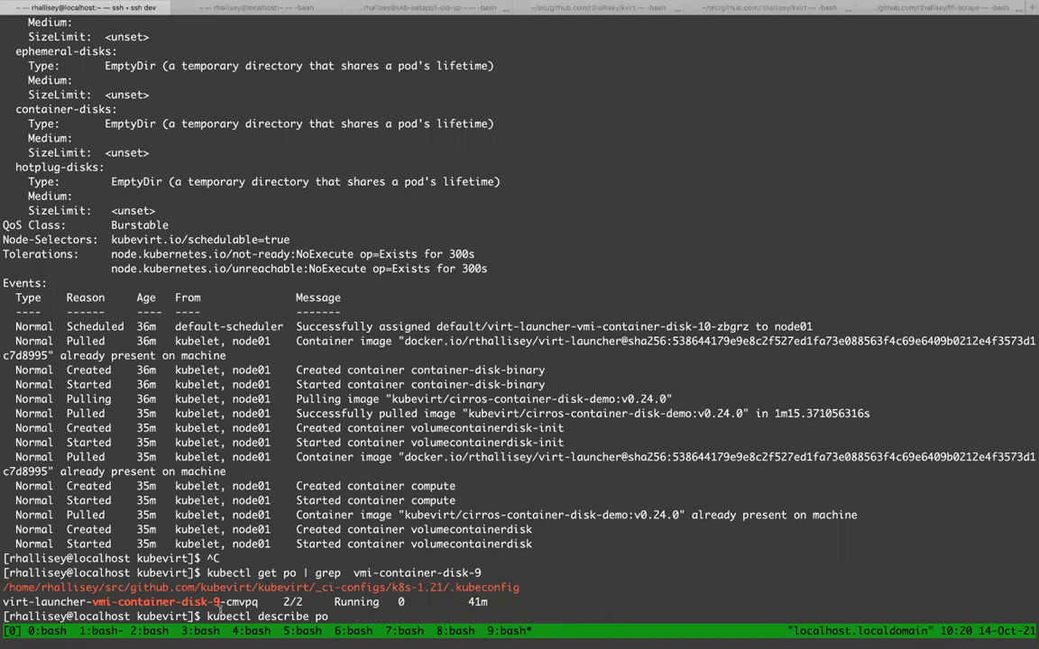
{"action": "left_click_drag", "start_coordinate": [260, 601], "coordinate": [3, 602]}
{"action": "key", "text": "super+v"}
{"action": "key", "text": "Return"}
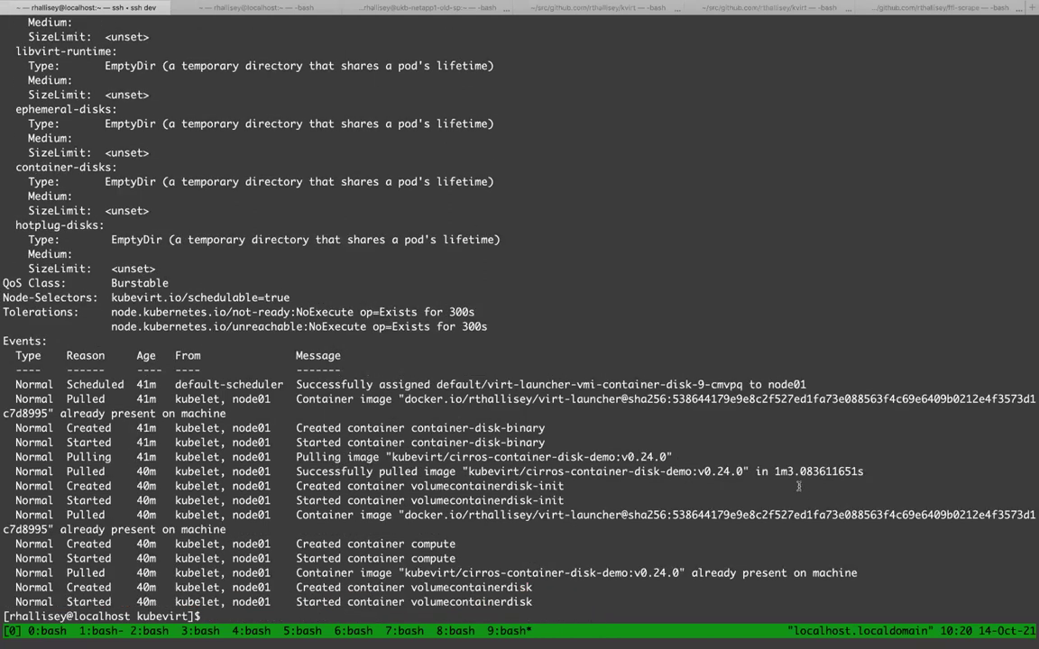
{"action": "double_click", "coordinate": [760, 471]}
{"action": "left_click_drag", "start_coordinate": [775, 471], "coordinate": [874, 471]}
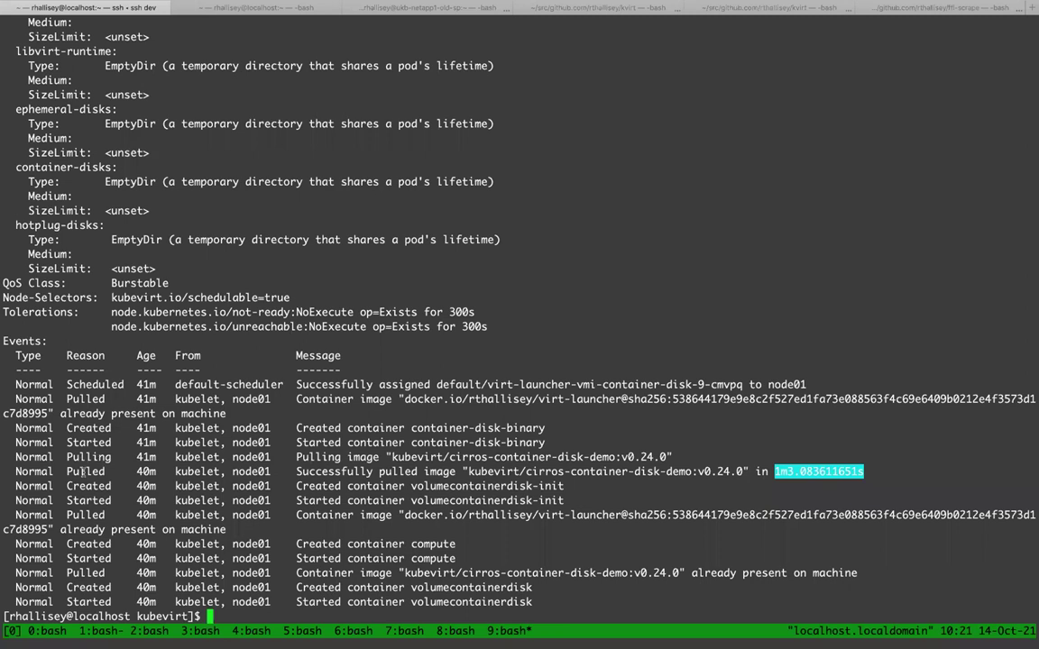
- Rerun the virt-controller logs command from history and stop the stream
{"action": "left_click", "coordinate": [83, 470]}
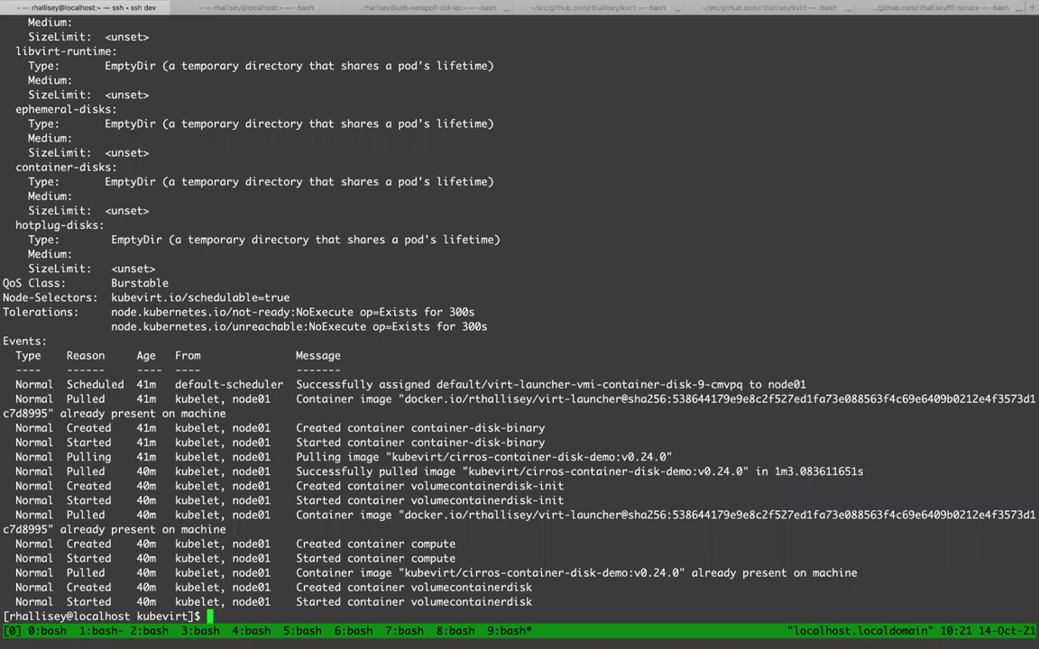
{"action": "key", "text": "Up"}
{"action": "key", "text": "Up"}
{"action": "key", "text": "Up"}
{"action": "key", "text": "Up"}
{"action": "key", "text": "Up"}
{"action": "key", "text": "Up"}
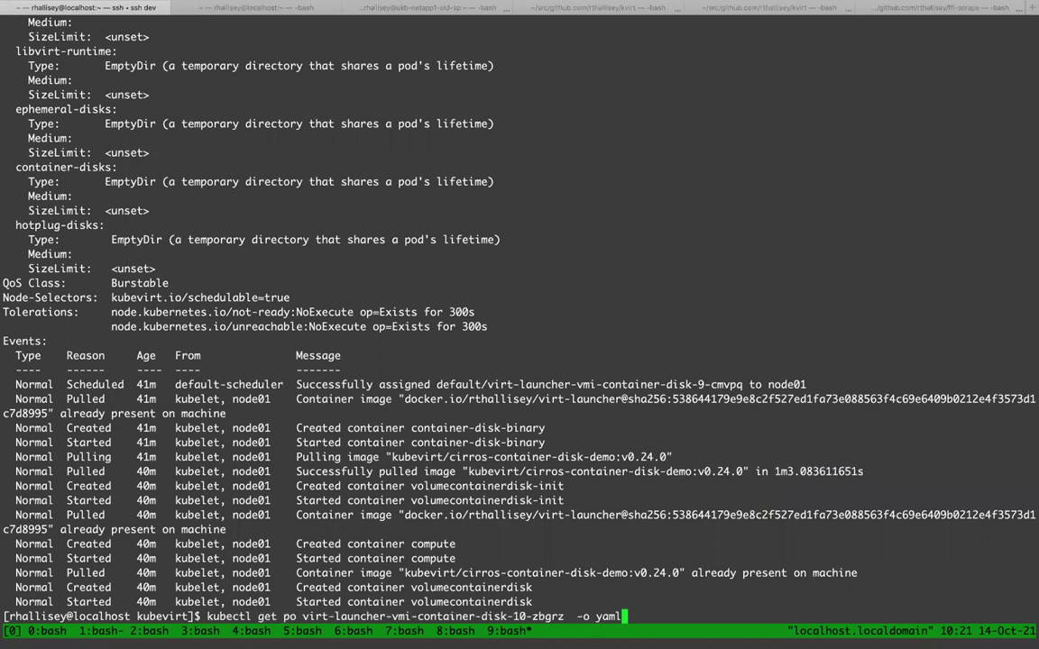
{"action": "key", "text": "ctrl+c"}
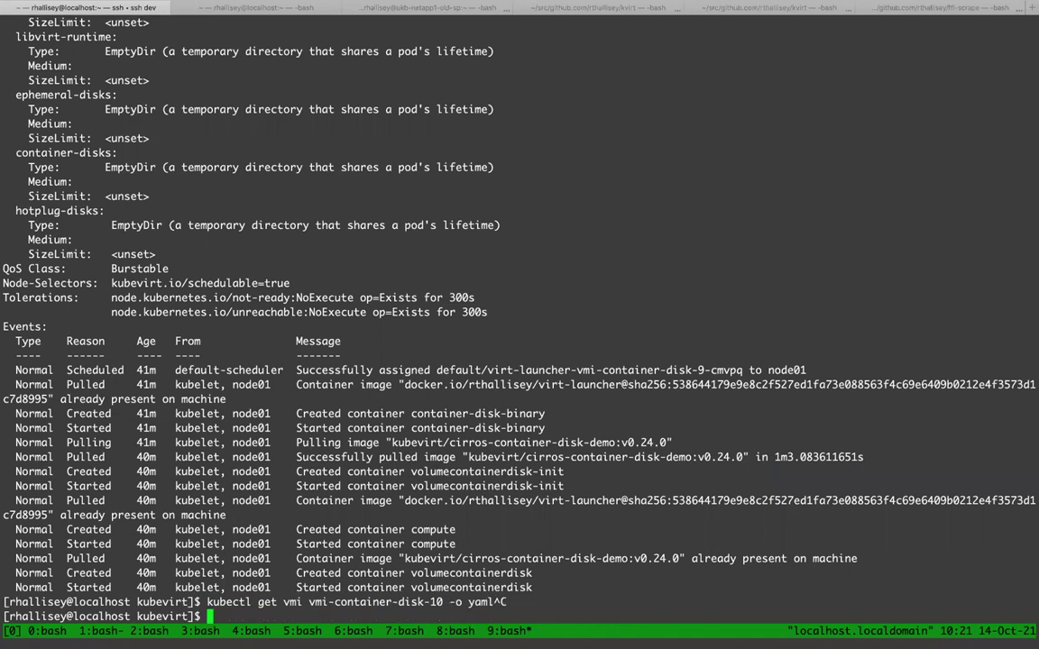
{"action": "key", "text": "ctrl+r"}
{"action": "type", "text": "logs"}
{"action": "key", "text": "Return"}
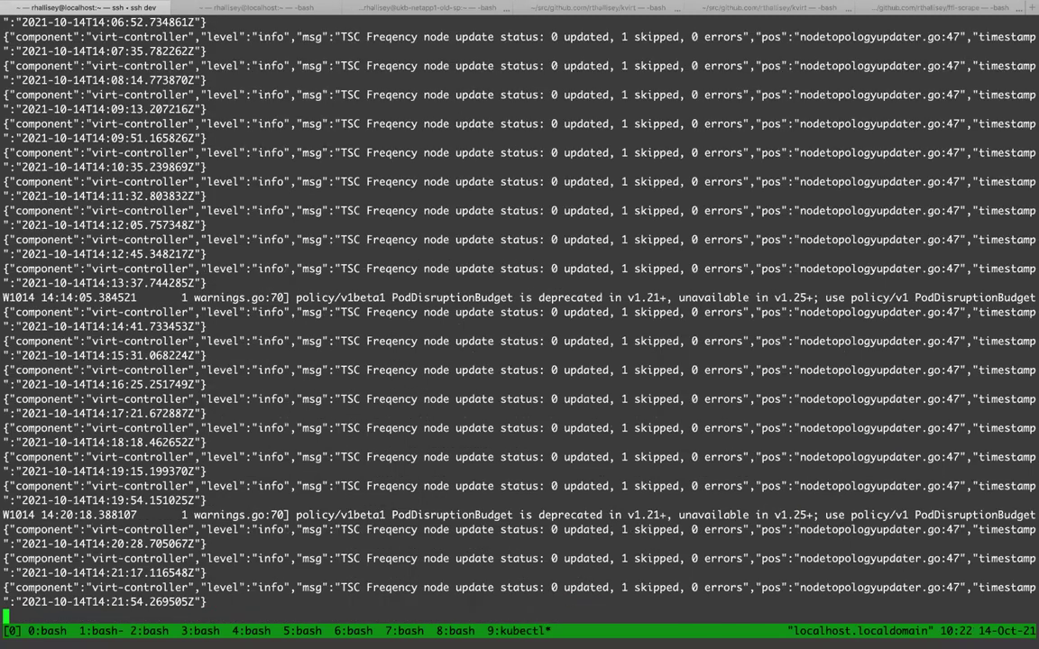
{"action": "key", "text": "ctrl+c"}
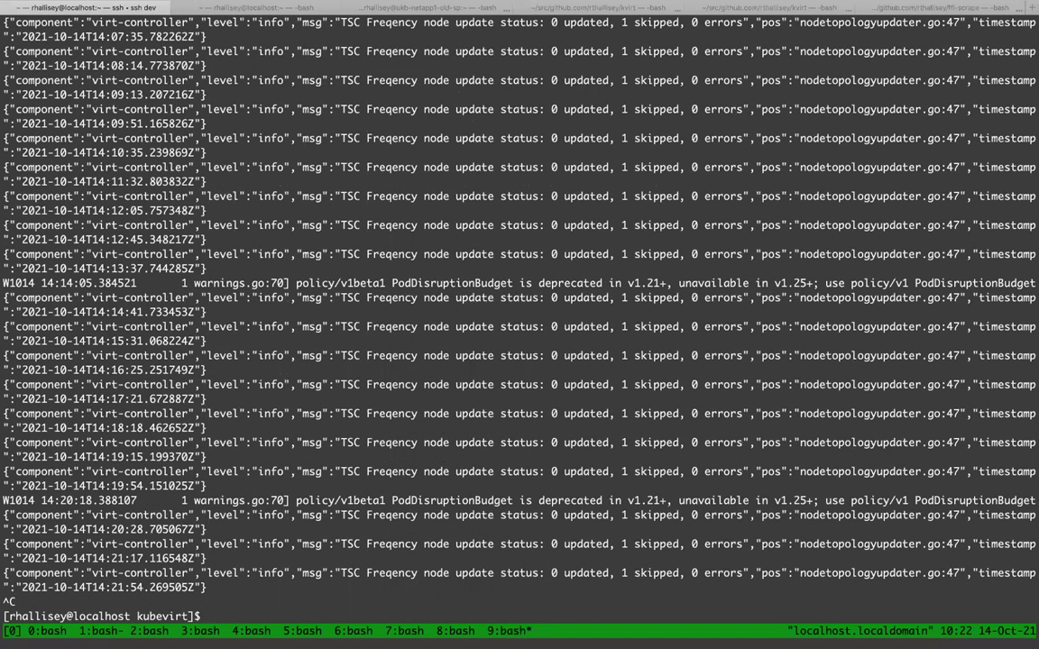
- In the trace log, pick out the 62026ms queue-9 wait (disk-9) and 55607ms queue-8 wait (disk-5)
{"action": "scroll", "coordinate": [519, 316], "scroll_direction": "up", "scroll_amount": 20}
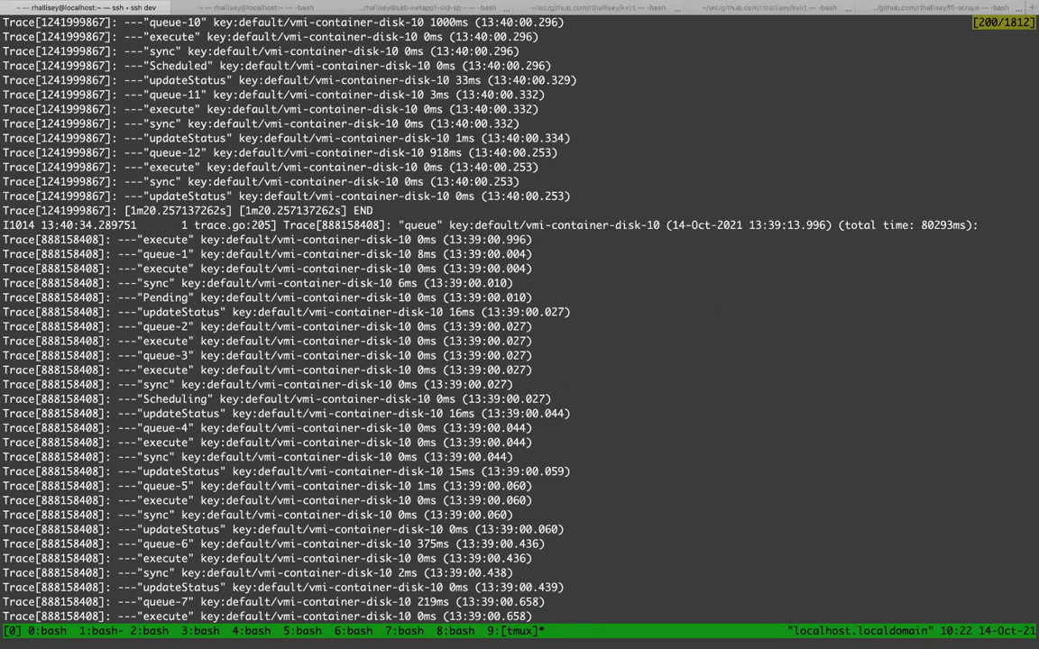
{"action": "scroll", "coordinate": [519, 316], "scroll_direction": "up", "scroll_amount": 20}
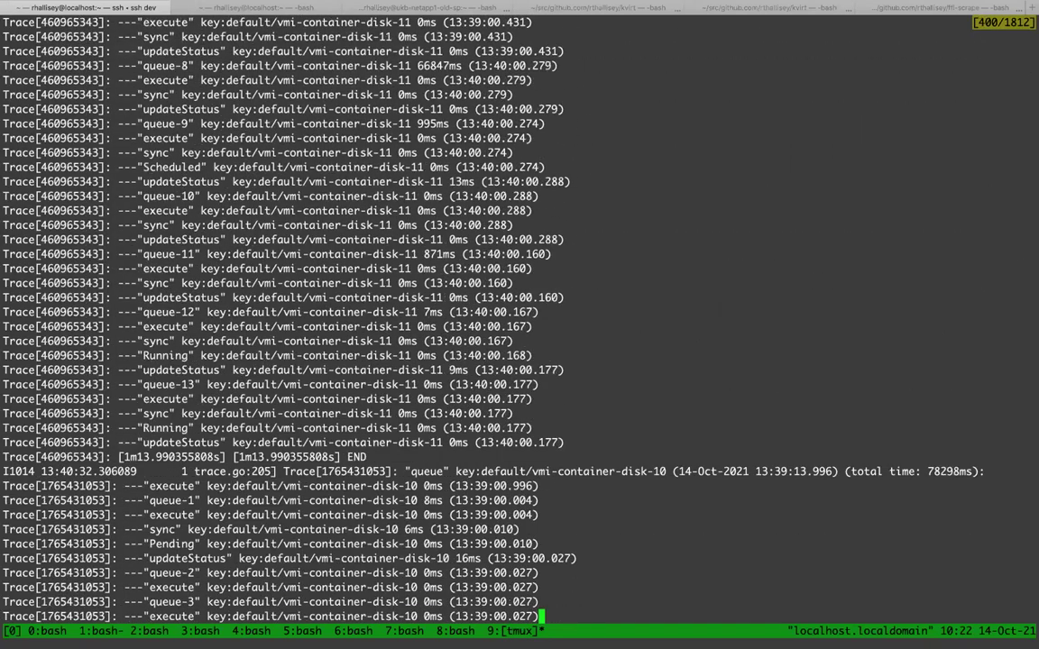
{"action": "scroll", "coordinate": [519, 315], "scroll_direction": "up", "scroll_amount": 20}
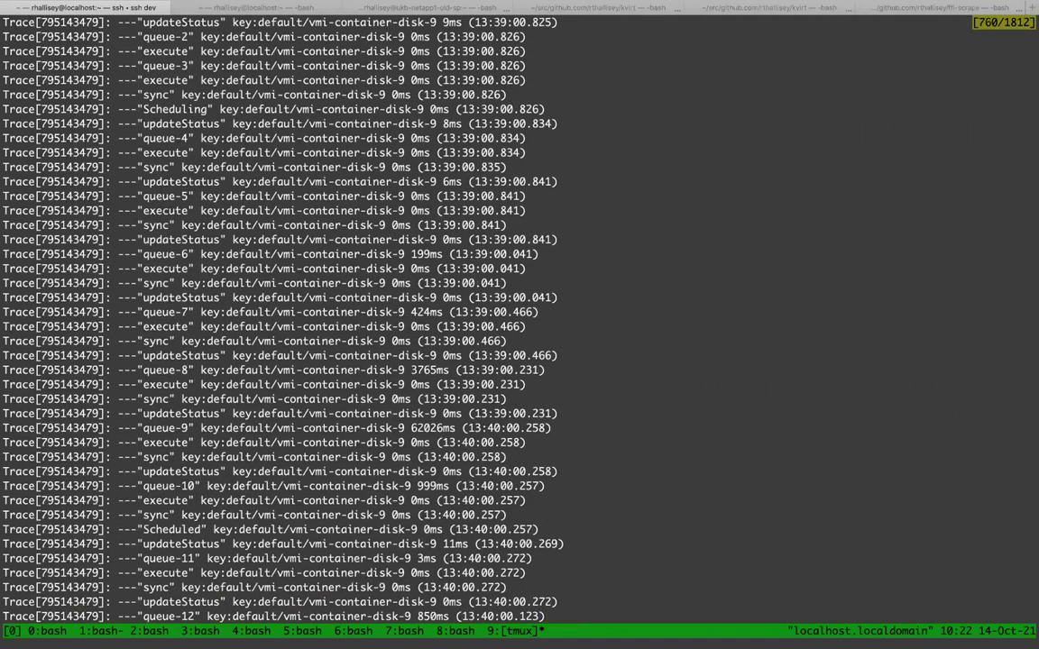
{"action": "scroll", "coordinate": [520, 315], "scroll_direction": "down", "scroll_amount": 1}
{"action": "scroll", "coordinate": [519, 315], "scroll_direction": "down", "scroll_amount": 3}
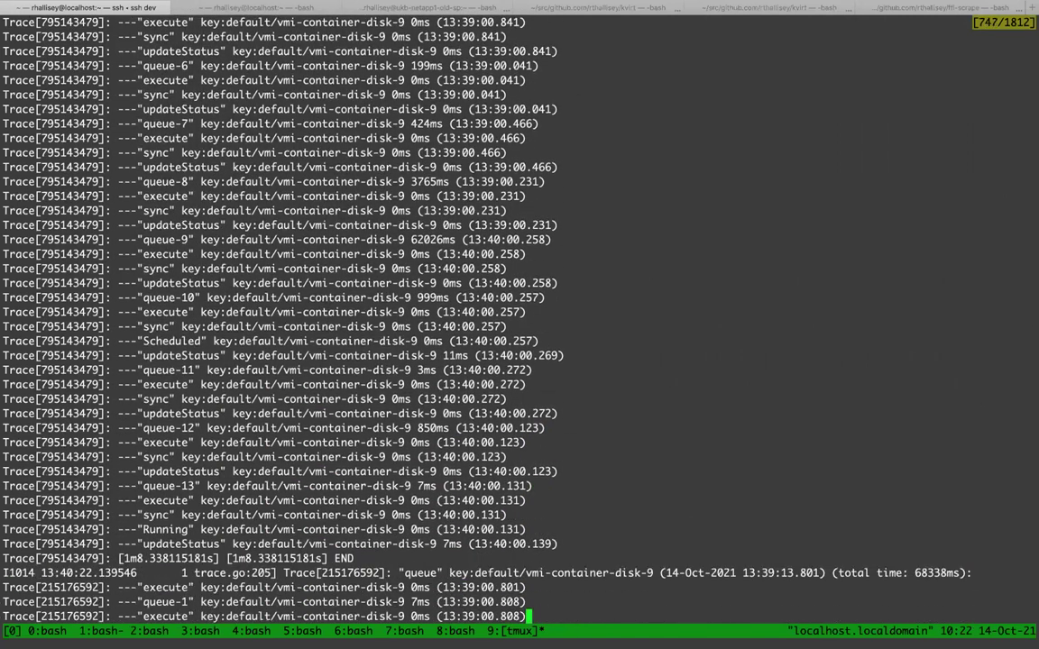
{"action": "key", "text": "Up"}
{"action": "key", "text": "Up"}
{"action": "key", "text": "Up"}
{"action": "key", "text": "Up"}
{"action": "key", "text": "Up"}
{"action": "key", "text": "Up"}
{"action": "key", "text": "Up"}
{"action": "key", "text": "Up"}
{"action": "key", "text": "Up"}
{"action": "key", "text": "Up"}
{"action": "key", "text": "Up"}
{"action": "key", "text": "Up"}
{"action": "key", "text": "Up"}
{"action": "key", "text": "Up"}
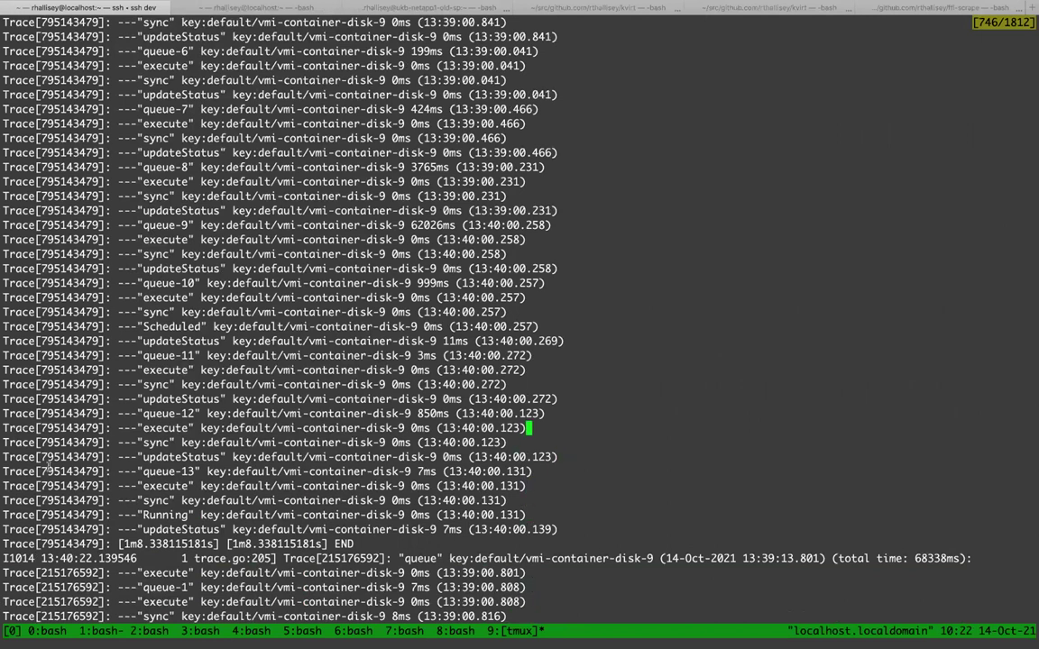
{"action": "double_click", "coordinate": [433, 225]}
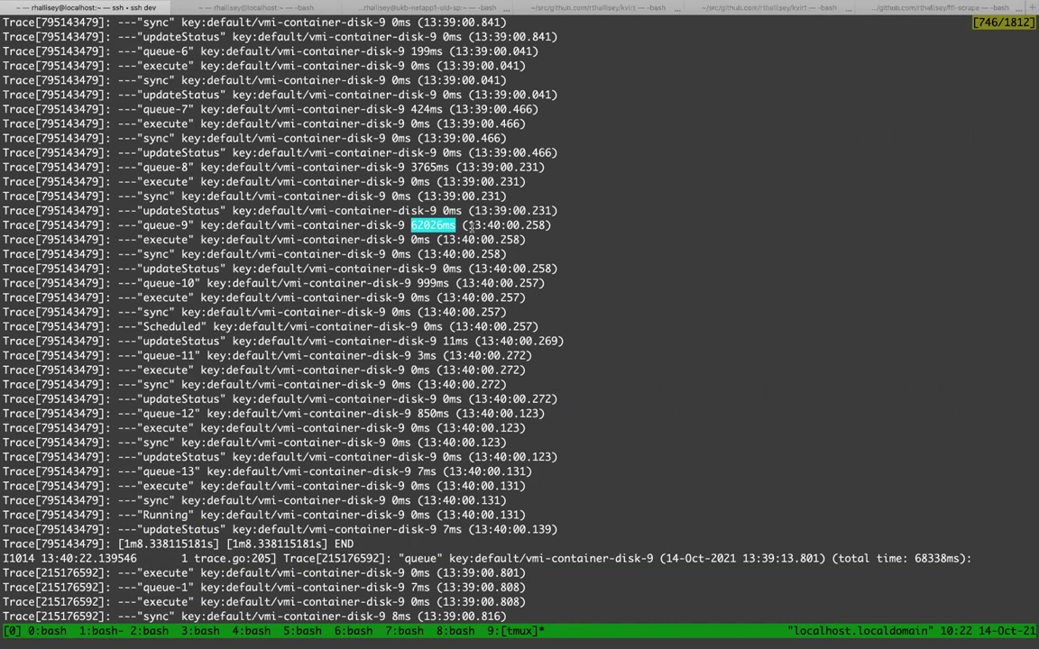
{"action": "scroll", "coordinate": [520, 316], "scroll_direction": "up", "scroll_amount": 20}
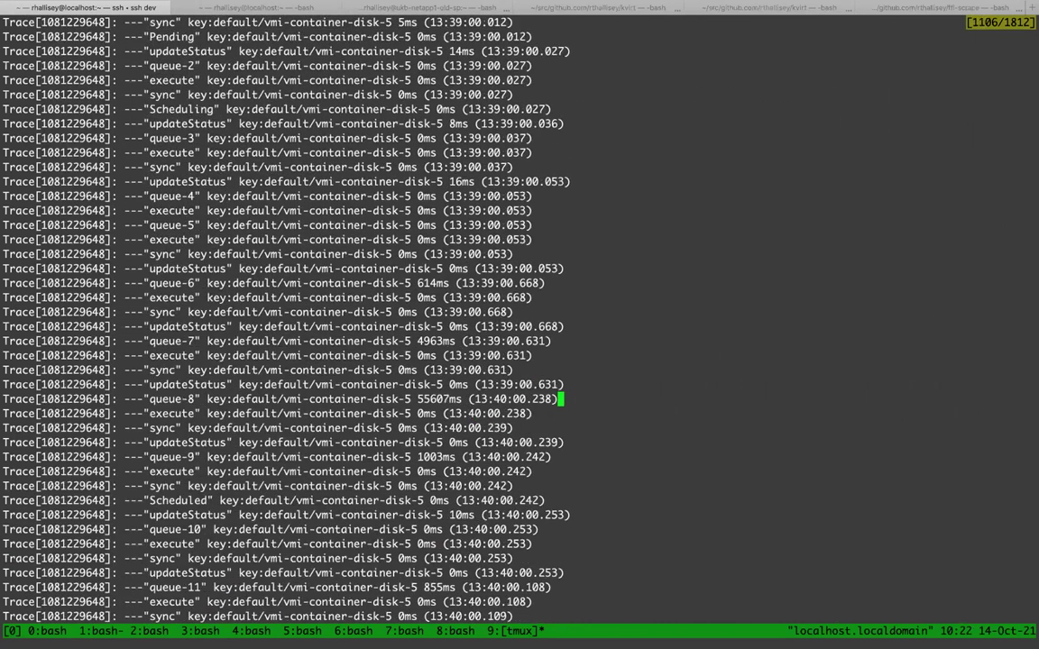
{"action": "double_click", "coordinate": [432, 397]}
{"action": "key", "text": "Escape"}
- Highlight the 50788ms queue-9 wait for disk-7, then exit copy mode and switch to Slack
{"action": "scroll", "coordinate": [520, 316], "scroll_direction": "up", "scroll_amount": 20}
{"action": "scroll", "coordinate": [520, 316], "scroll_direction": "up", "scroll_amount": 12}
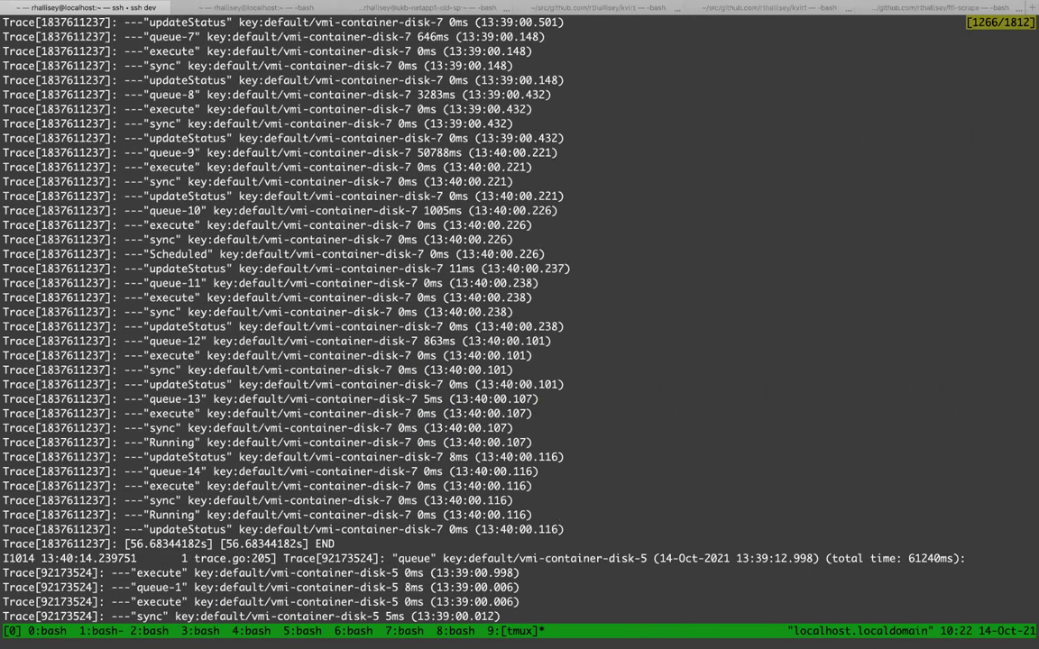
{"action": "scroll", "coordinate": [519, 316], "scroll_direction": "up", "scroll_amount": 8}
{"action": "left_click", "coordinate": [567, 427]}
{"action": "scroll", "coordinate": [382, 282], "scroll_direction": "down", "scroll_amount": 8}
{"action": "key", "text": "Up"}
{"action": "key", "text": "Up"}
{"action": "key", "text": "Up"}
{"action": "key", "text": "Up"}
{"action": "key", "text": "Up"}
{"action": "key", "text": "Up"}
{"action": "key", "text": "Up"}
{"action": "key", "text": "Up"}
{"action": "key", "text": "Up"}
{"action": "key", "text": "Up"}
{"action": "key", "text": "Up"}
{"action": "key", "text": "Up"}
{"action": "key", "text": "Up"}
{"action": "key", "text": "Up"}
{"action": "key", "text": "Up"}
{"action": "key", "text": "Up"}
{"action": "key", "text": "Up"}
{"action": "key", "text": "Up"}
{"action": "key", "text": "Up"}
{"action": "key", "text": "Up"}
{"action": "key", "text": "Up"}
{"action": "key", "text": "Up"}
{"action": "key", "text": "Up"}
{"action": "key", "text": "Up"}
{"action": "key", "text": "Up"}
{"action": "key", "text": "Up"}
{"action": "key", "text": "Up"}
{"action": "key", "text": "Up"}
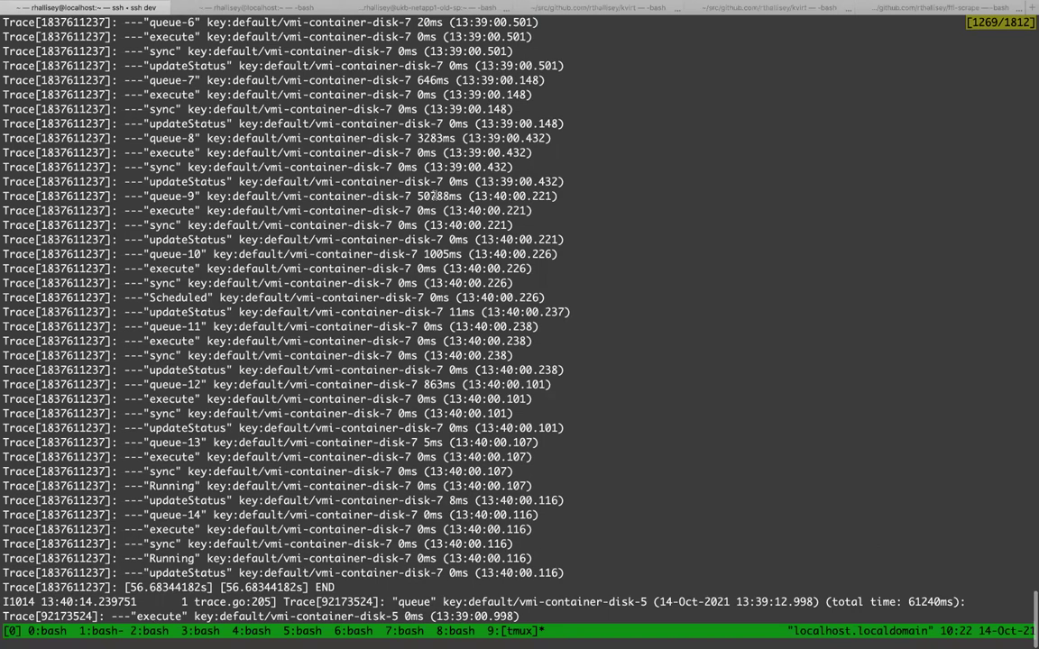
{"action": "left_click_drag", "start_coordinate": [440, 195], "coordinate": [439, 203]}
{"action": "double_click", "coordinate": [425, 196]}
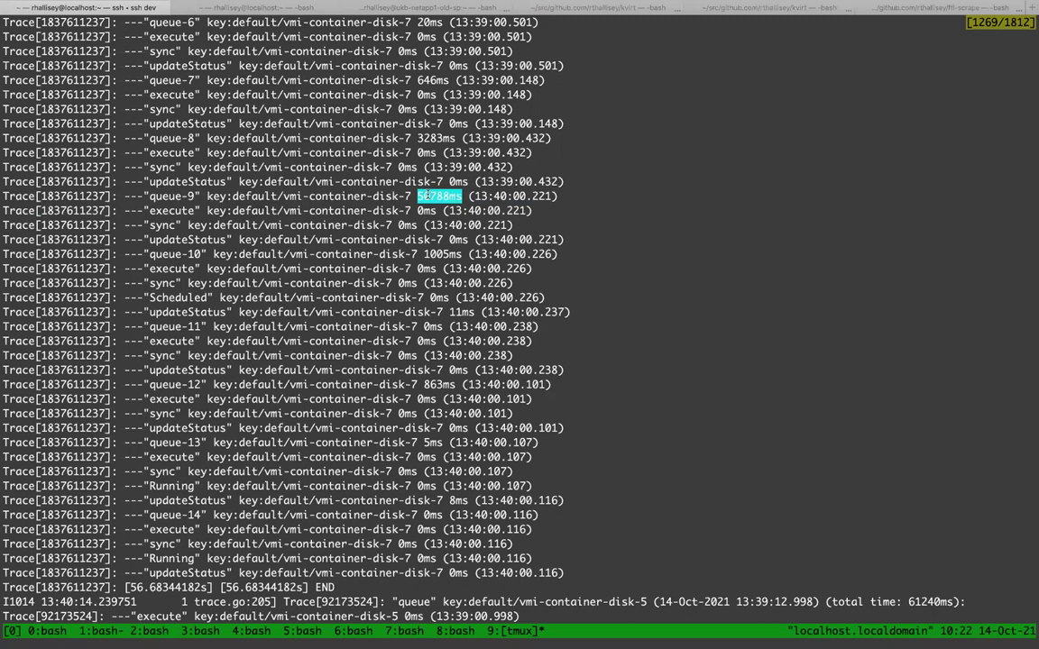
{"action": "key", "text": "Escape"}
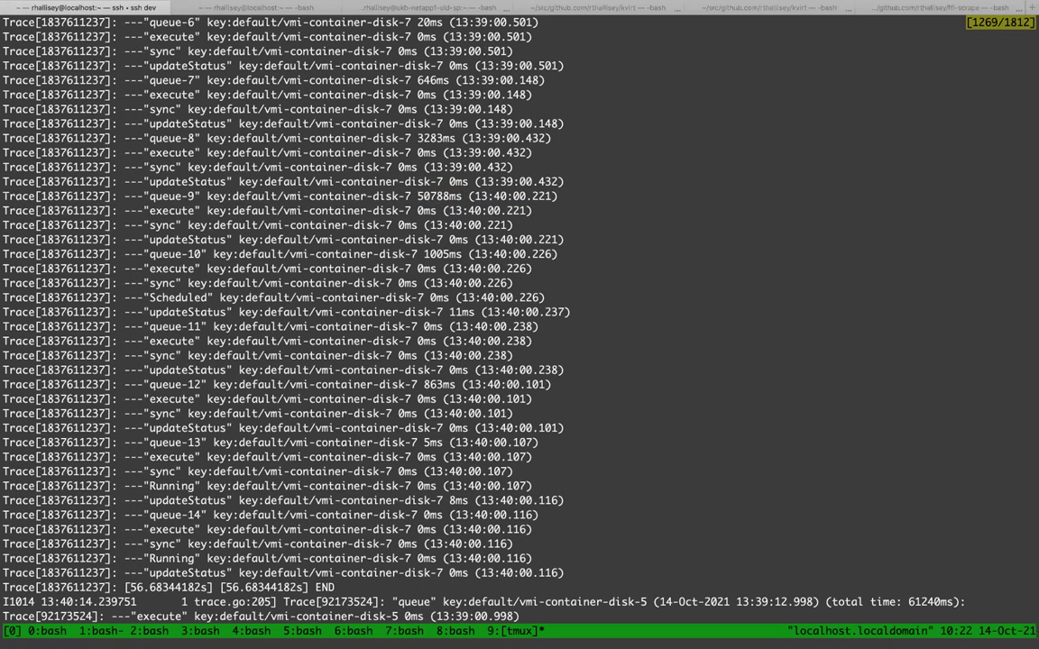
{"action": "key", "text": "q"}
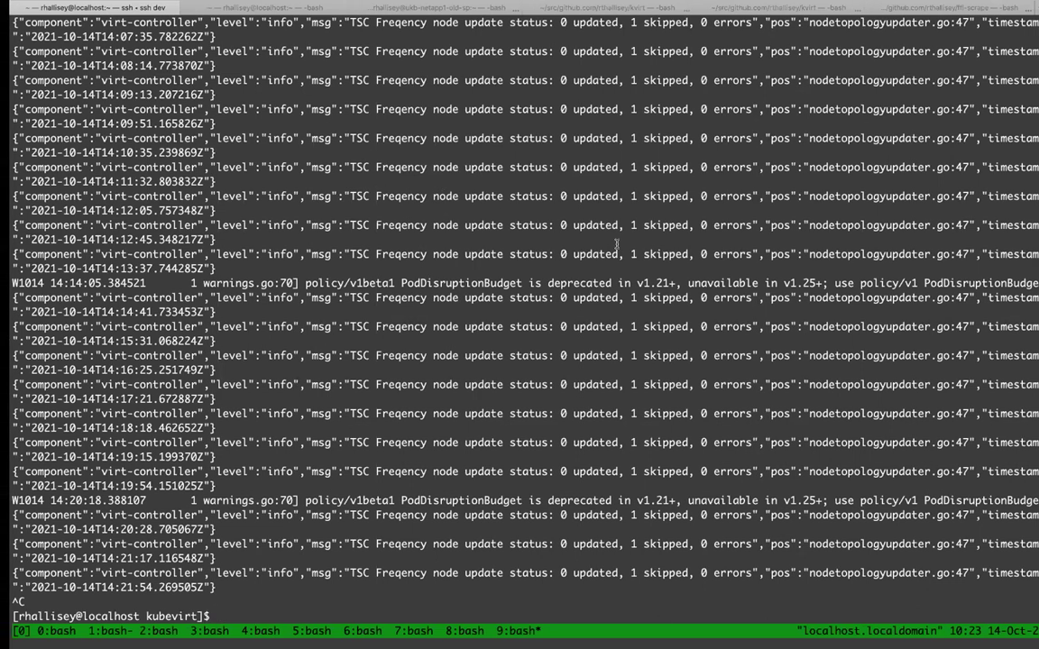
{"action": "key", "text": "ctrl+Left"}
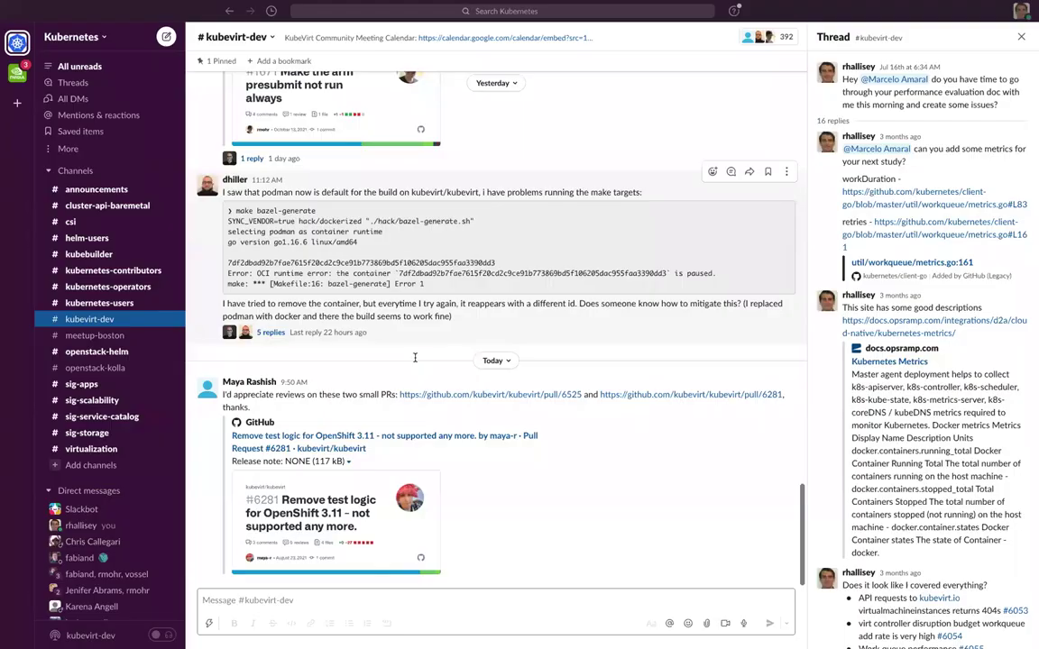
- Return to the meeting notes doc and place the cursor on the empty agenda bullet
{"action": "key", "text": "ctrl+Left"}
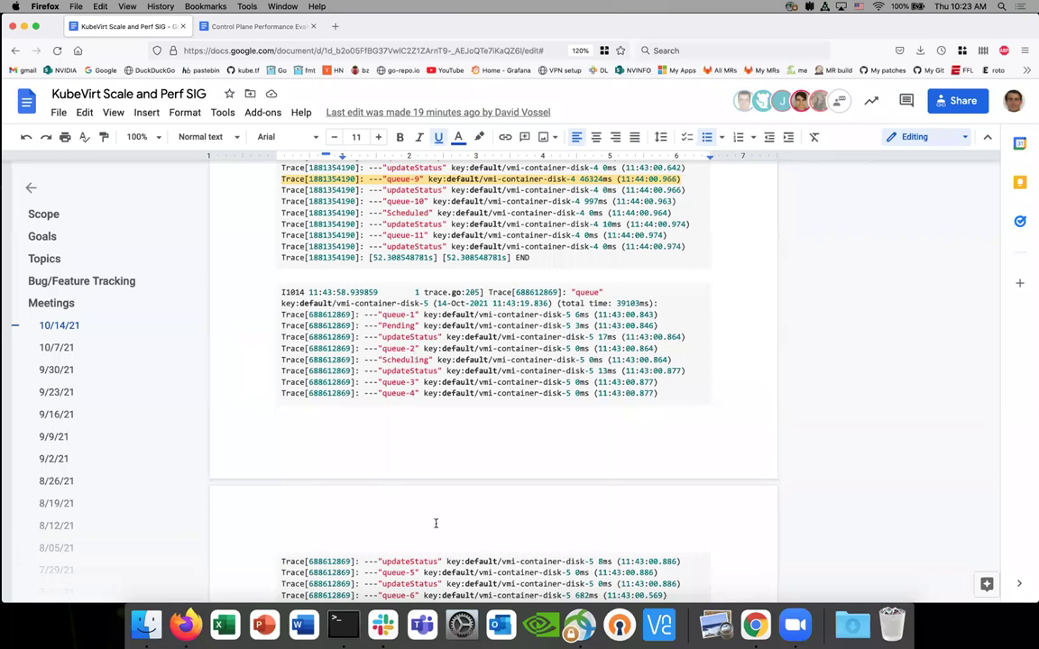
{"action": "scroll", "coordinate": [424, 379], "scroll_direction": "up", "scroll_amount": 5}
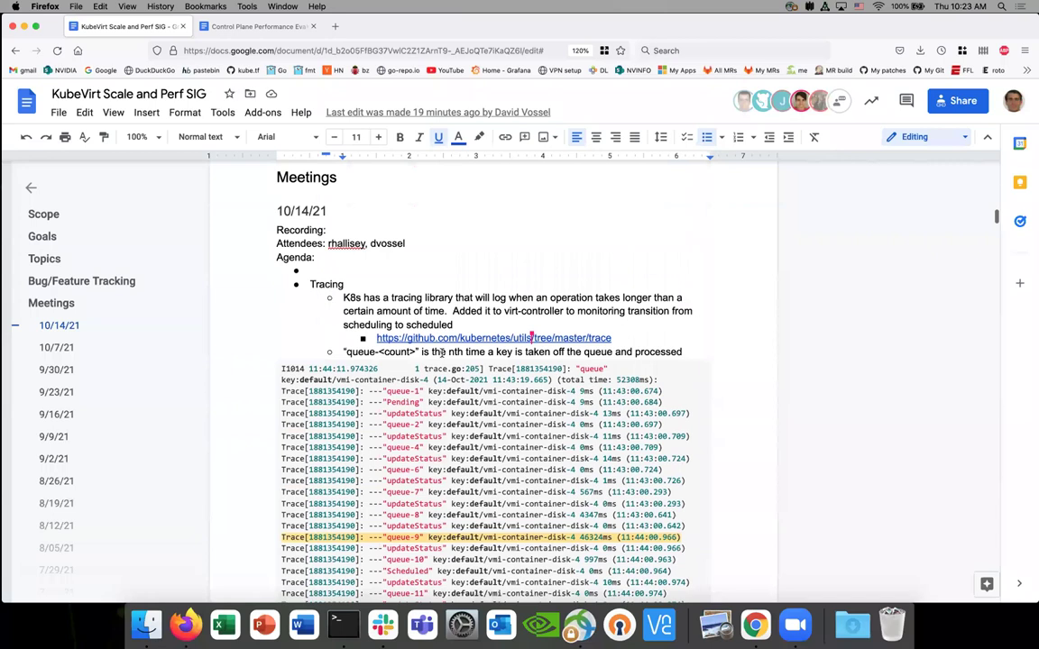
{"action": "scroll", "coordinate": [438, 378], "scroll_direction": "down", "scroll_amount": 10}
{"action": "scroll", "coordinate": [441, 352], "scroll_direction": "up", "scroll_amount": 12}
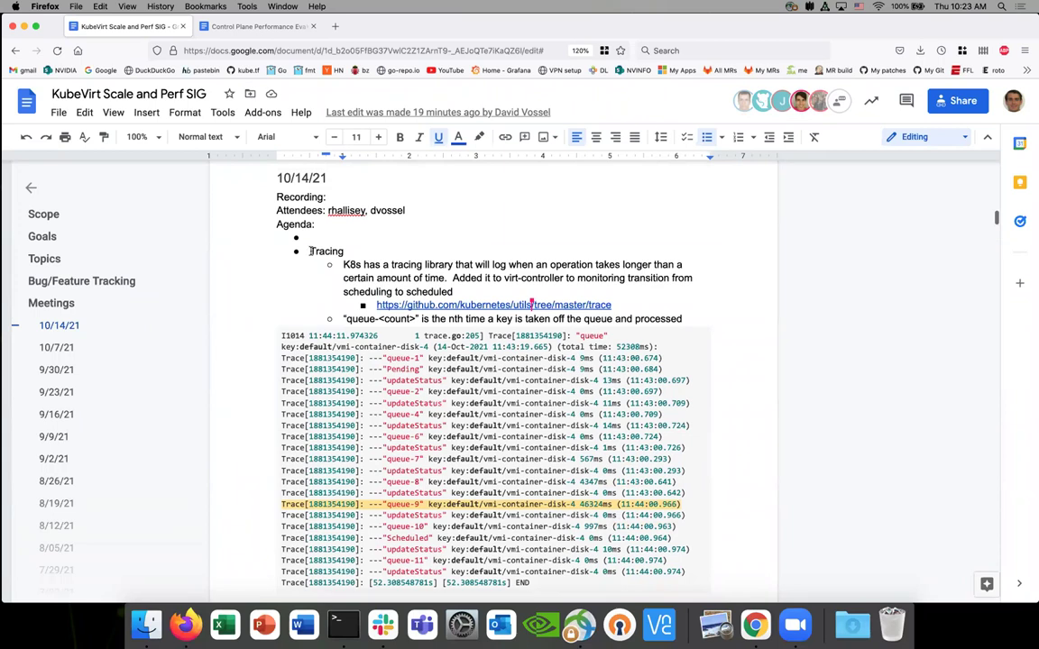
{"action": "left_click", "coordinate": [310, 251]}
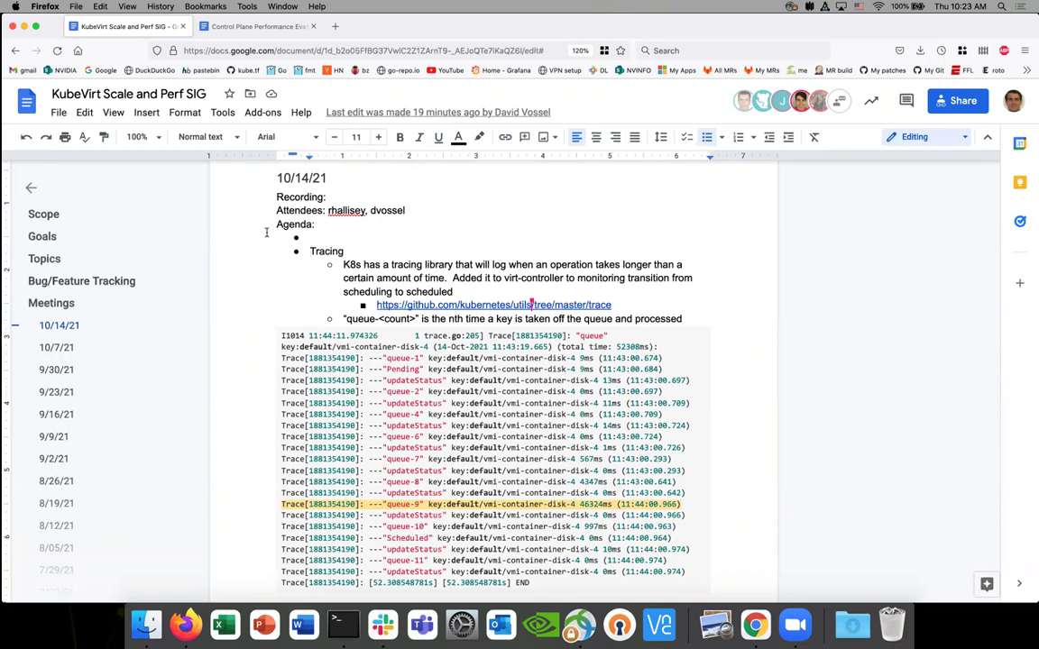
{"action": "scroll", "coordinate": [330, 236], "scroll_direction": "down", "scroll_amount": 2}
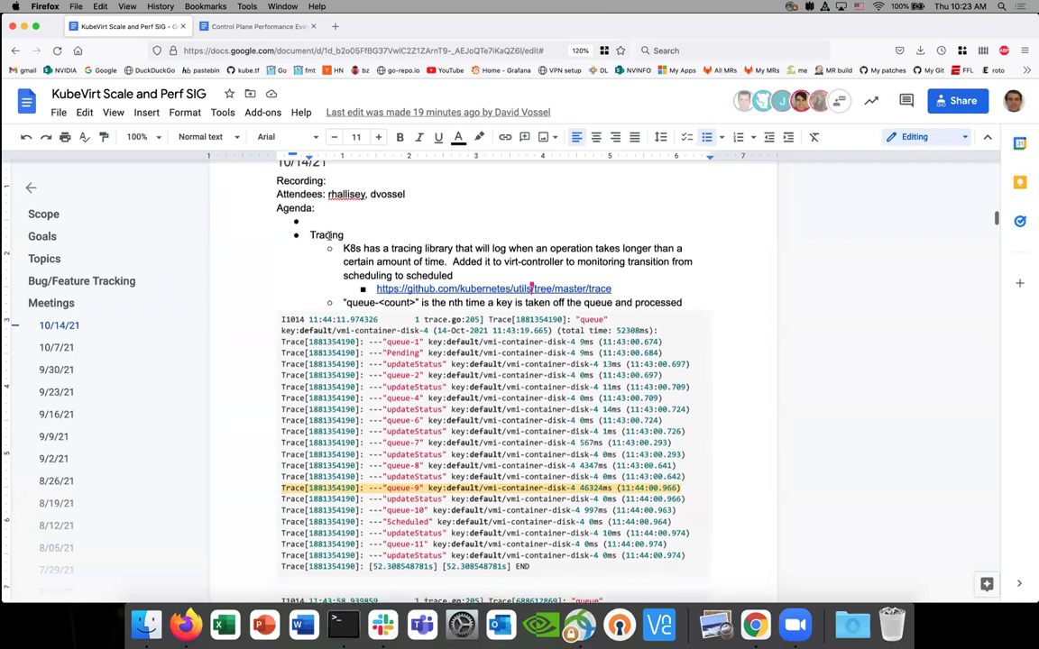
{"action": "scroll", "coordinate": [329, 236], "scroll_direction": "down", "scroll_amount": 4}
{"action": "scroll", "coordinate": [330, 315], "scroll_direction": "up", "scroll_amount": 8}
{"action": "left_click", "coordinate": [327, 382]}
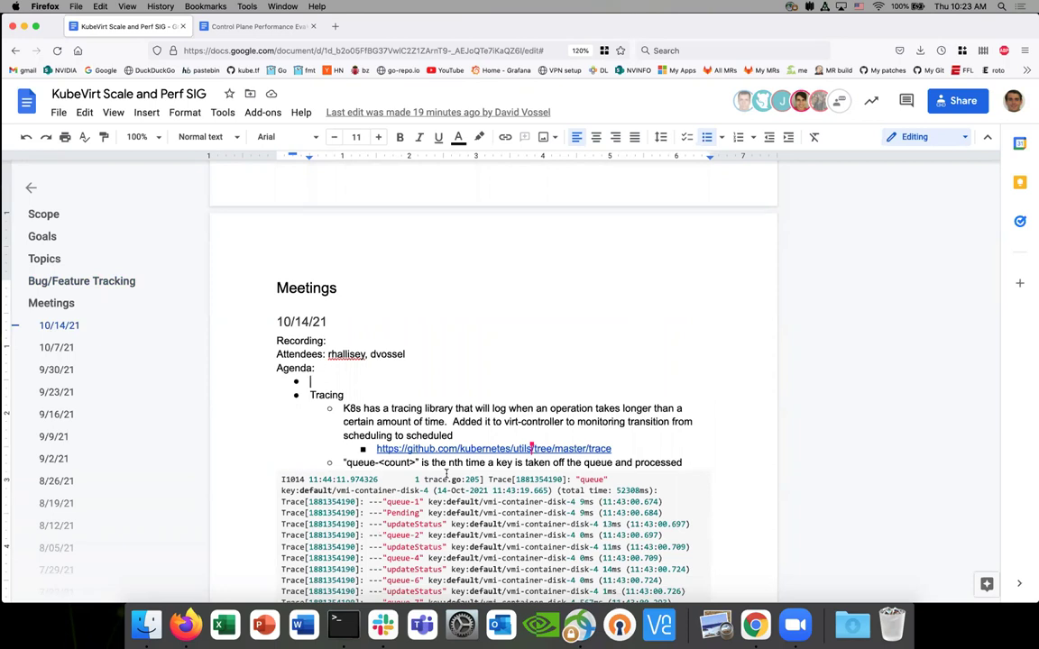
- Scroll to the Bug/Feature Tracking checklist and bring up the #6412 link's options
{"action": "scroll", "coordinate": [455, 347], "scroll_direction": "up", "scroll_amount": 2}
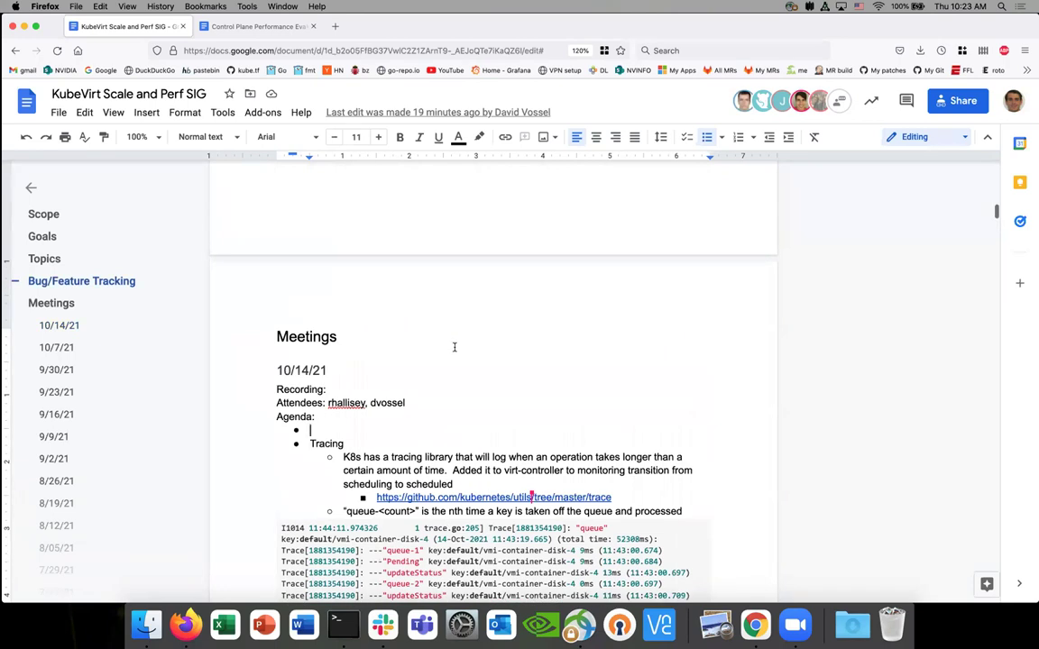
{"action": "scroll", "coordinate": [454, 347], "scroll_direction": "up", "scroll_amount": 10}
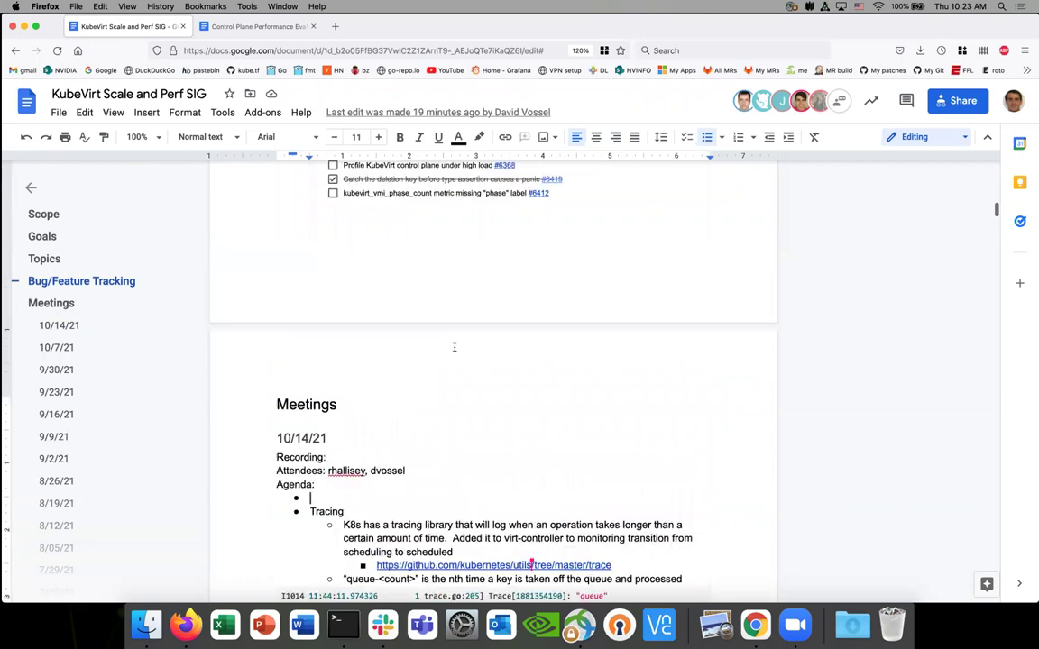
{"action": "scroll", "coordinate": [454, 347], "scroll_direction": "down", "scroll_amount": 6}
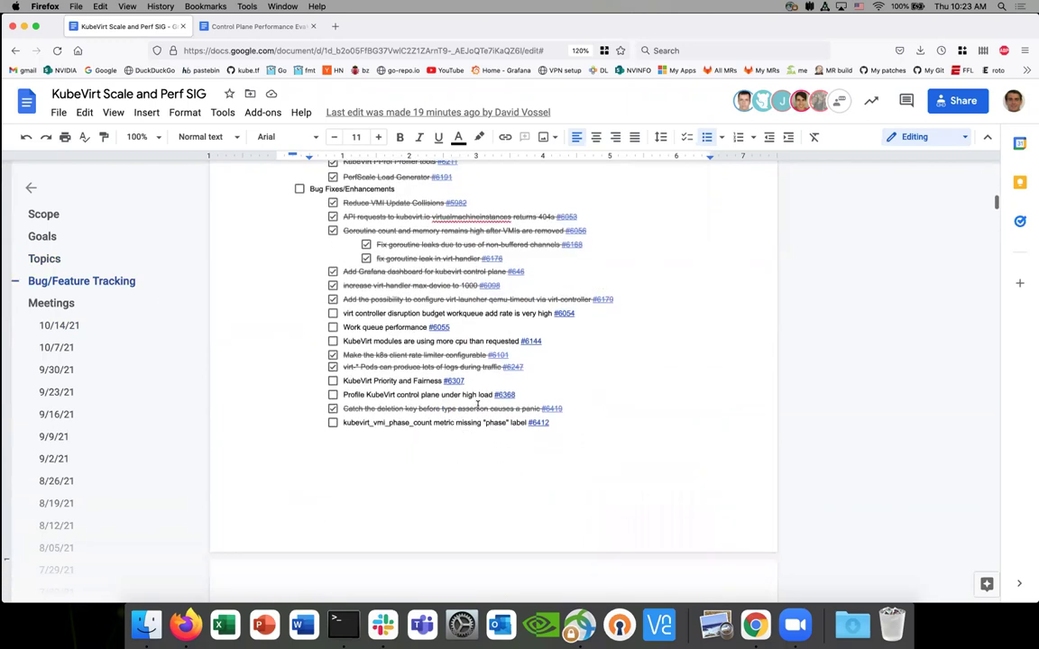
{"action": "left_click", "coordinate": [534, 389]}
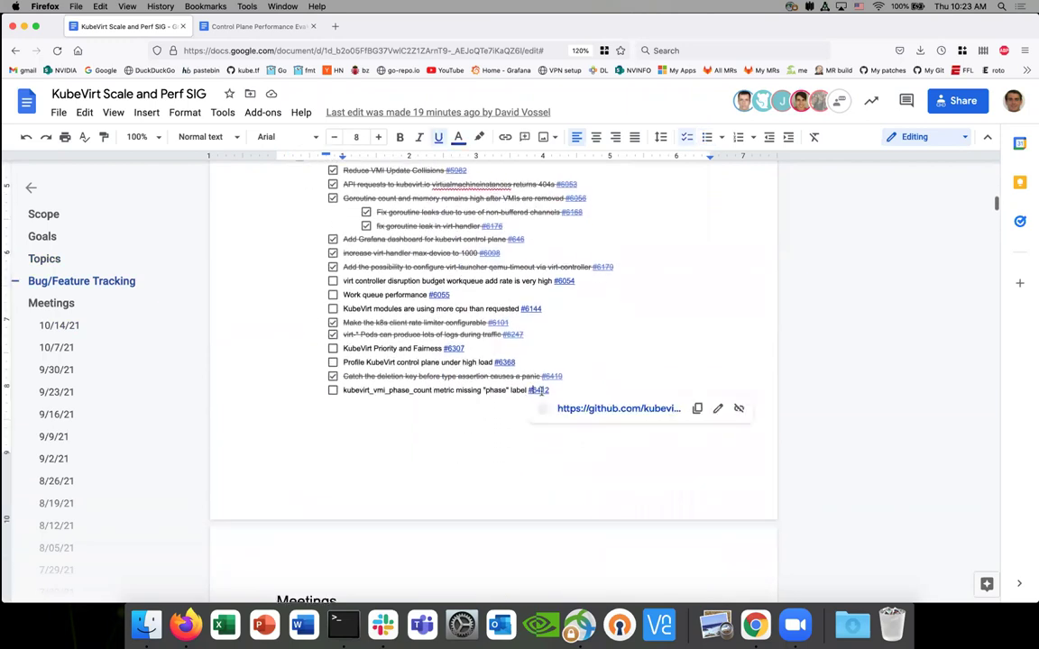
{"action": "right_click", "coordinate": [571, 411]}
- Open issue #6412 in a new tab and scroll through its discussion
{"action": "left_click", "coordinate": [596, 416]}
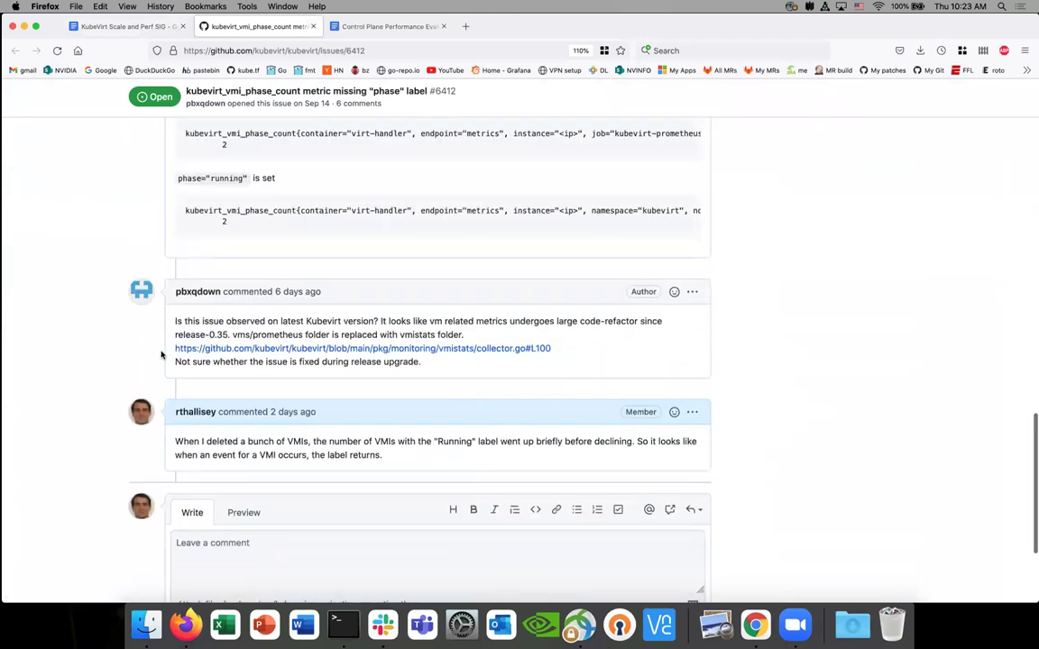
{"action": "scroll", "coordinate": [161, 355], "scroll_direction": "up", "scroll_amount": 5}
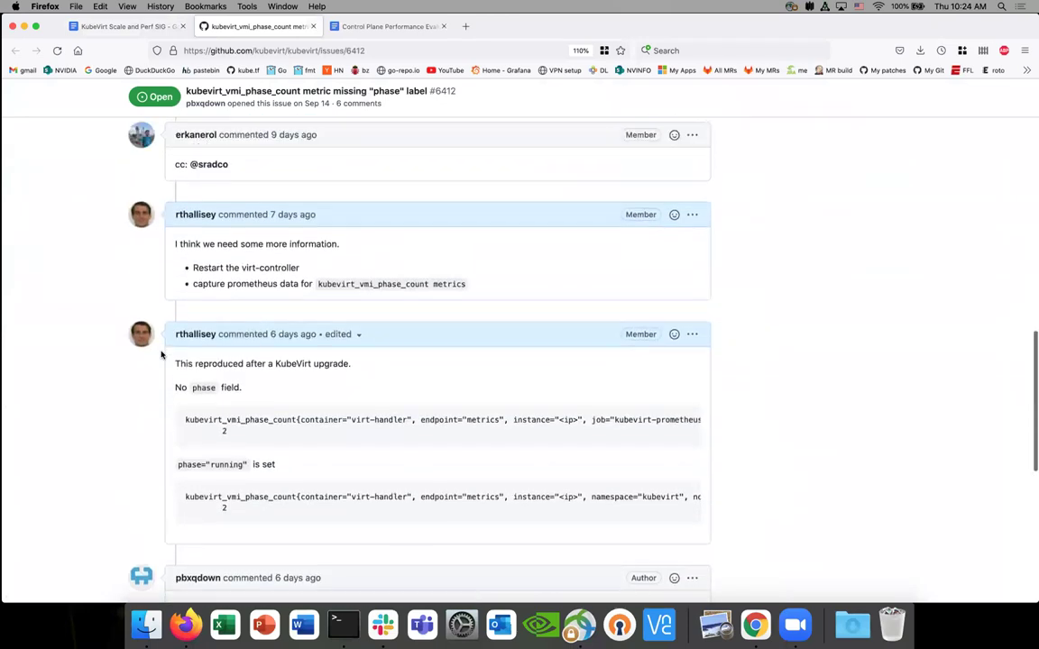
{"action": "scroll", "coordinate": [162, 355], "scroll_direction": "down", "scroll_amount": 1}
{"action": "scroll", "coordinate": [162, 354], "scroll_direction": "up", "scroll_amount": 1}
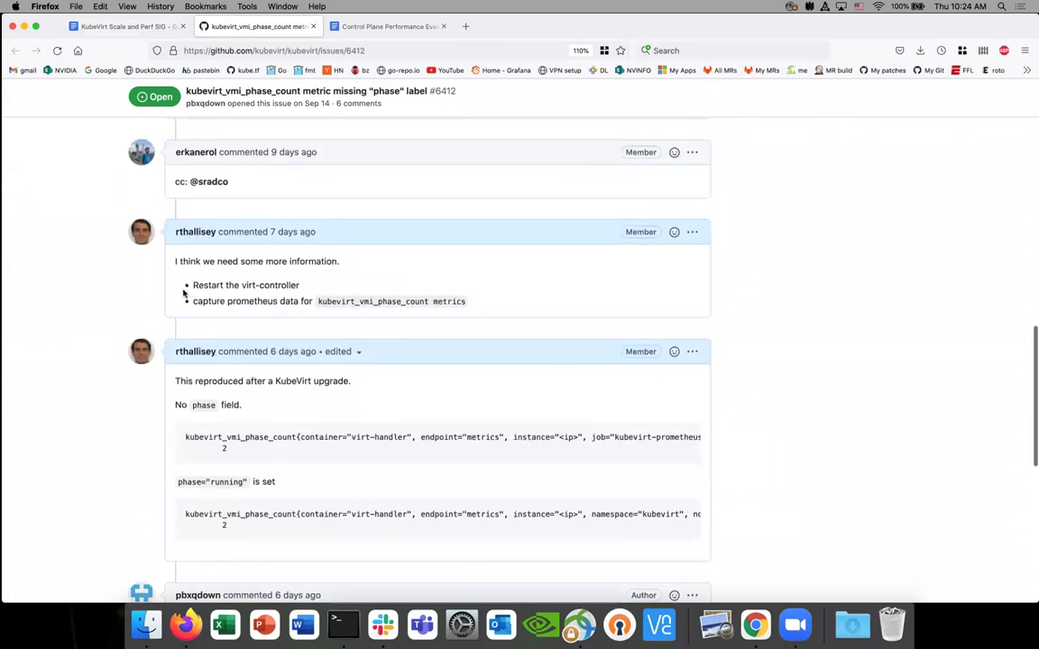
{"action": "scroll", "coordinate": [184, 292], "scroll_direction": "down", "scroll_amount": 3}
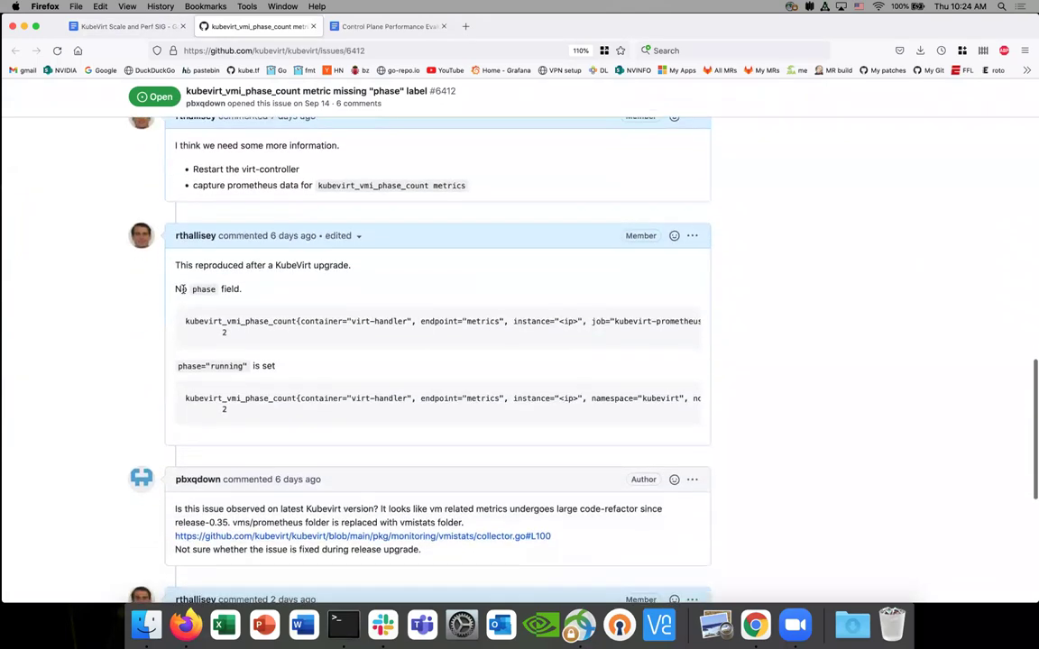
{"action": "scroll", "coordinate": [181, 289], "scroll_direction": "down", "scroll_amount": 1}
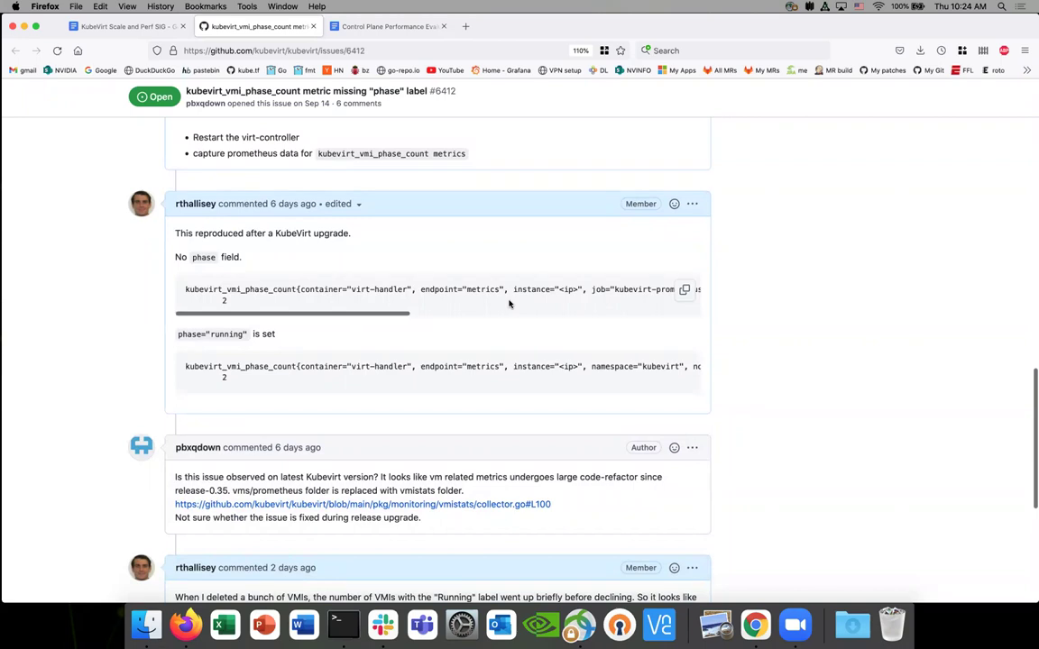
- Scroll sideways through the code blocks comparing metric samples with the phase="running" label
{"action": "scroll", "coordinate": [508, 304], "scroll_direction": "right", "scroll_amount": 3}
{"action": "scroll", "coordinate": [509, 304], "scroll_direction": "right", "scroll_amount": 8}
{"action": "scroll", "coordinate": [509, 304], "scroll_direction": "right", "scroll_amount": 8}
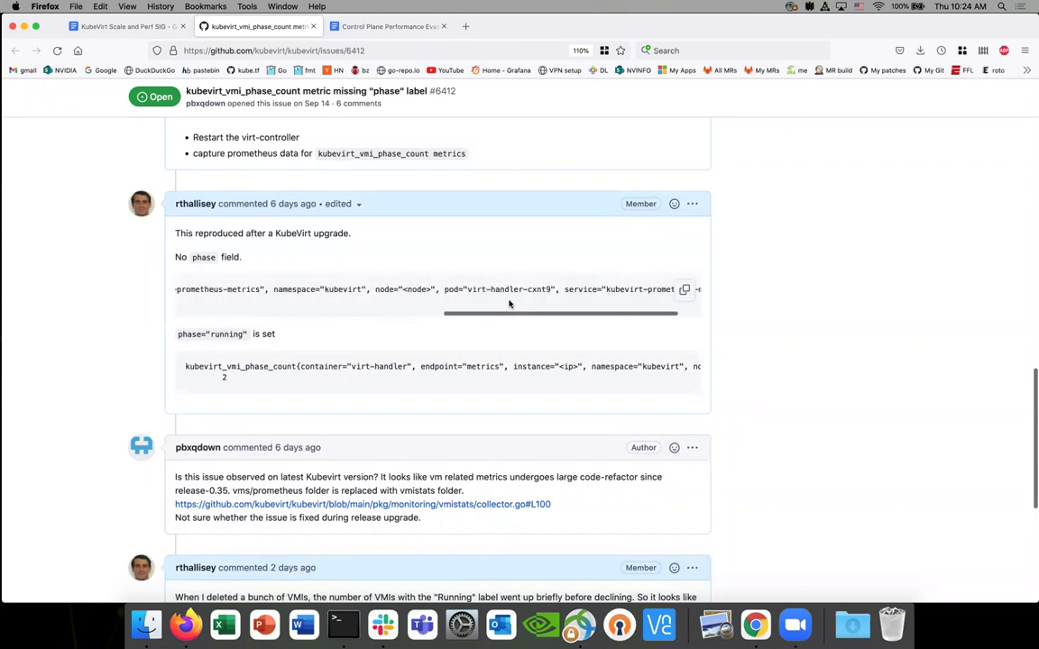
{"action": "scroll", "coordinate": [508, 304], "scroll_direction": "left", "scroll_amount": 15}
{"action": "scroll", "coordinate": [362, 290], "scroll_direction": "right", "scroll_amount": 2}
{"action": "scroll", "coordinate": [363, 291], "scroll_direction": "right", "scroll_amount": 6}
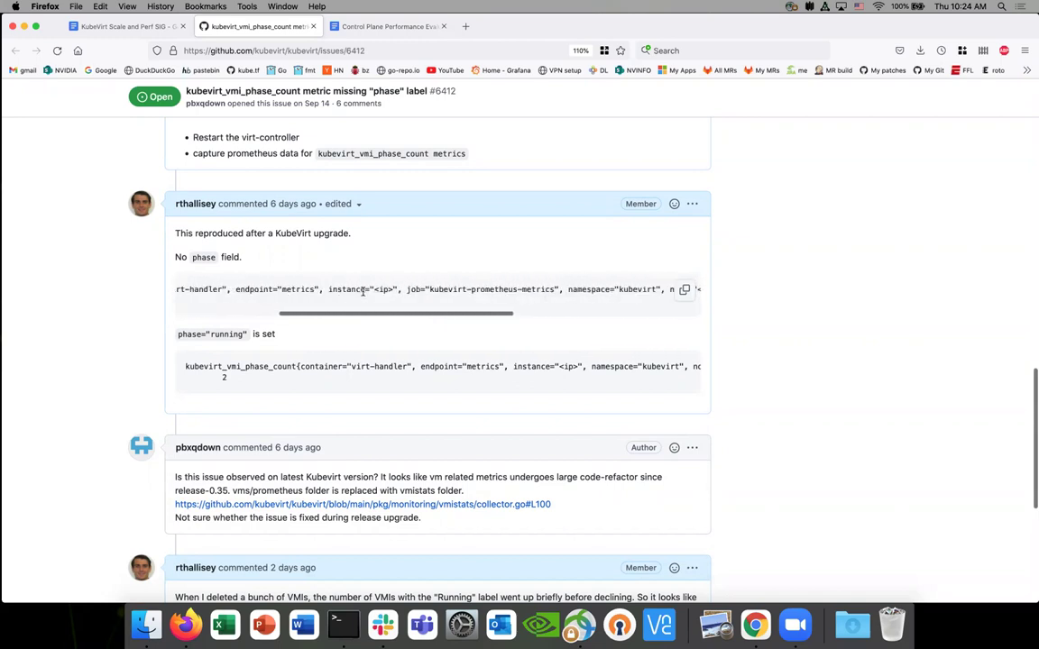
{"action": "scroll", "coordinate": [428, 365], "scroll_direction": "right", "scroll_amount": 2}
{"action": "scroll", "coordinate": [428, 365], "scroll_direction": "right", "scroll_amount": 8}
{"action": "left_click_drag", "start_coordinate": [532, 366], "coordinate": [459, 366]}
{"action": "scroll", "coordinate": [462, 290], "scroll_direction": "right", "scroll_amount": 5}
{"action": "scroll", "coordinate": [463, 290], "scroll_direction": "right", "scroll_amount": 2}
{"action": "scroll", "coordinate": [433, 296], "scroll_direction": "left", "scroll_amount": 10}
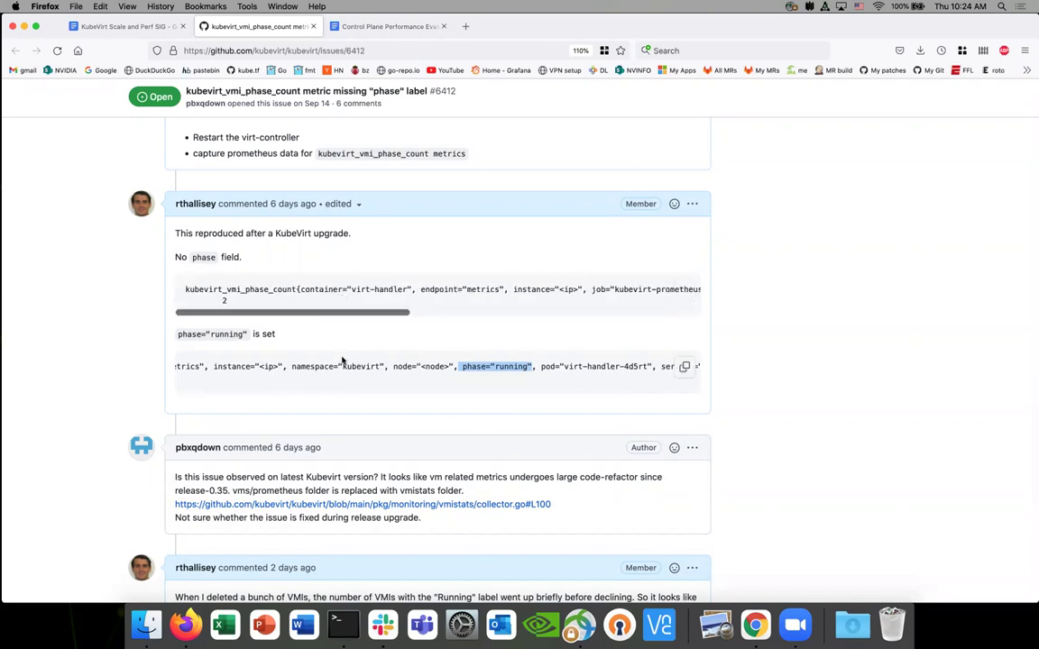
{"action": "scroll", "coordinate": [343, 364], "scroll_direction": "left", "scroll_amount": 10}
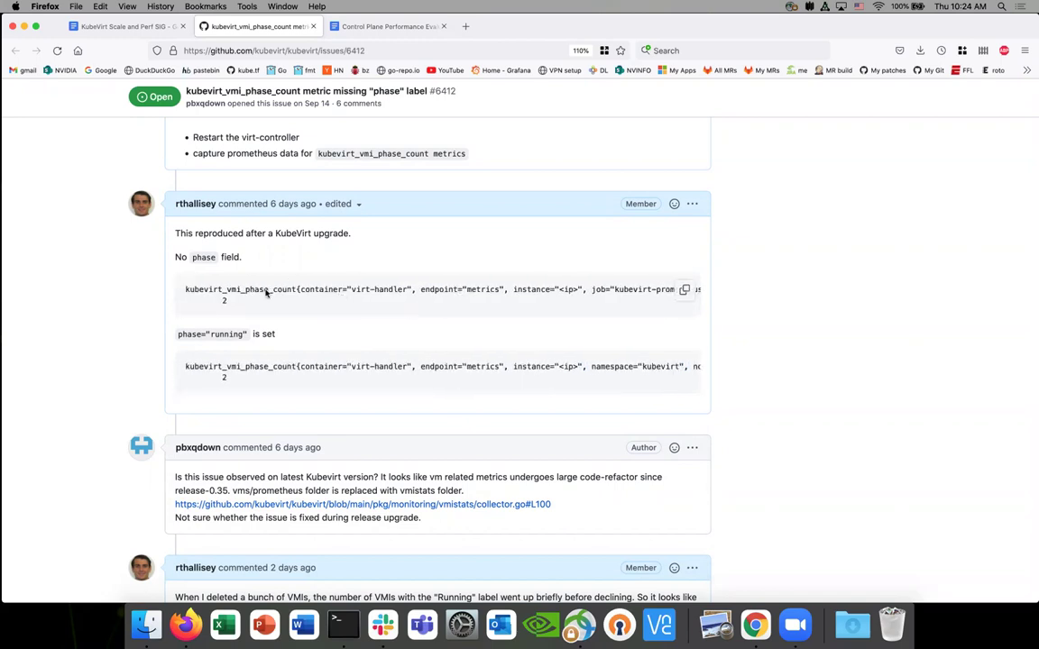
{"action": "scroll", "coordinate": [267, 294], "scroll_direction": "down", "scroll_amount": 2}
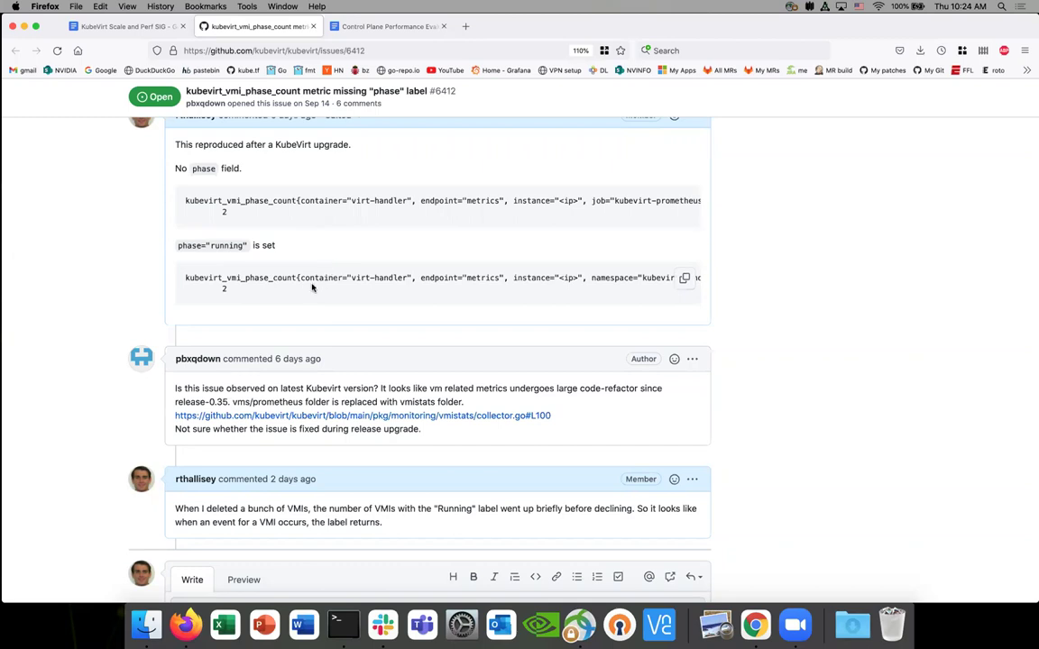
{"action": "scroll", "coordinate": [312, 287], "scroll_direction": "up", "scroll_amount": 1}
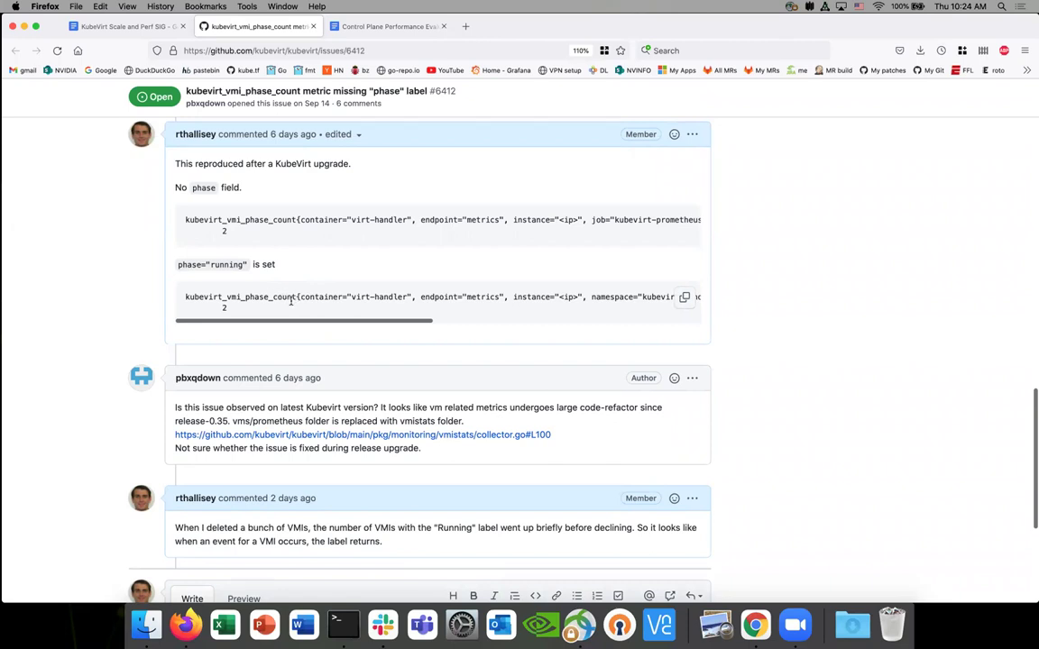
{"action": "scroll", "coordinate": [302, 298], "scroll_direction": "up", "scroll_amount": 1}
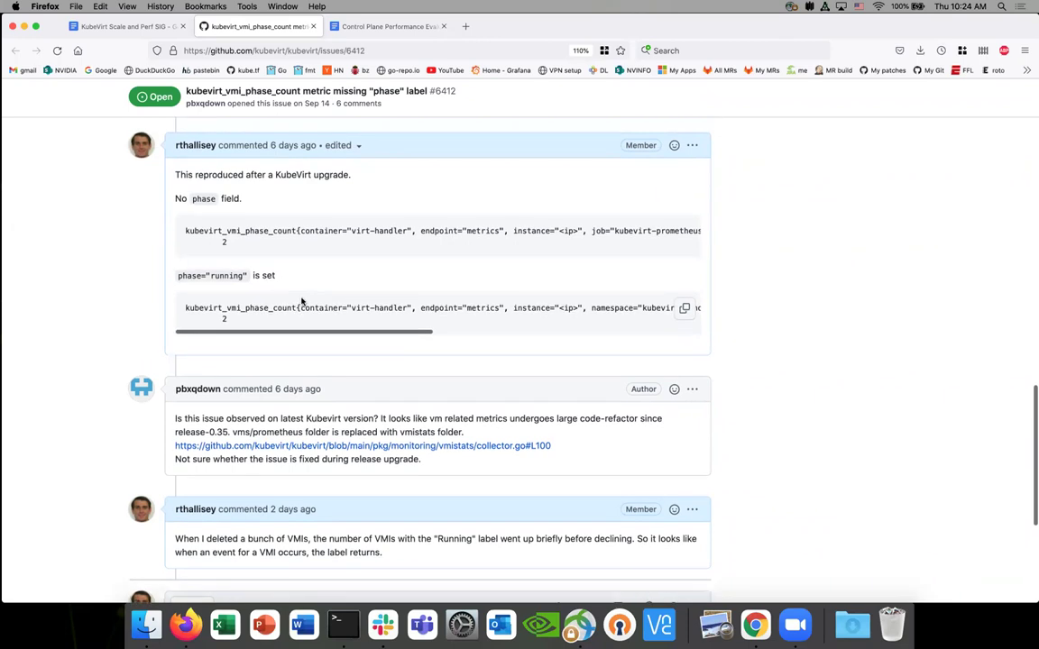
{"action": "scroll", "coordinate": [303, 304], "scroll_direction": "down", "scroll_amount": 2}
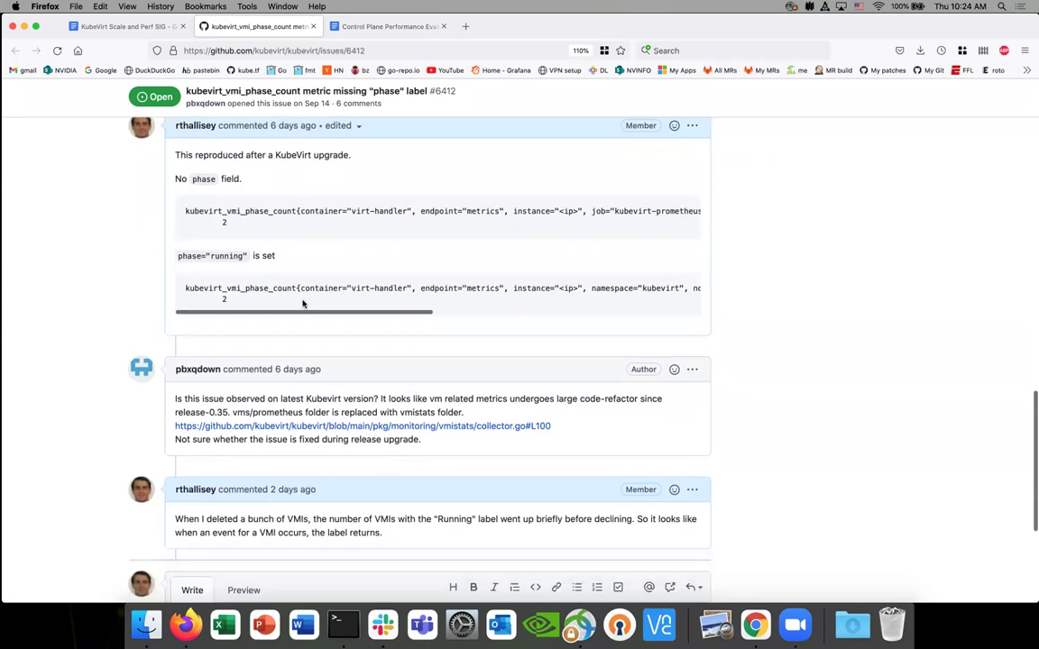
{"action": "scroll", "coordinate": [303, 307], "scroll_direction": "down", "scroll_amount": 1}
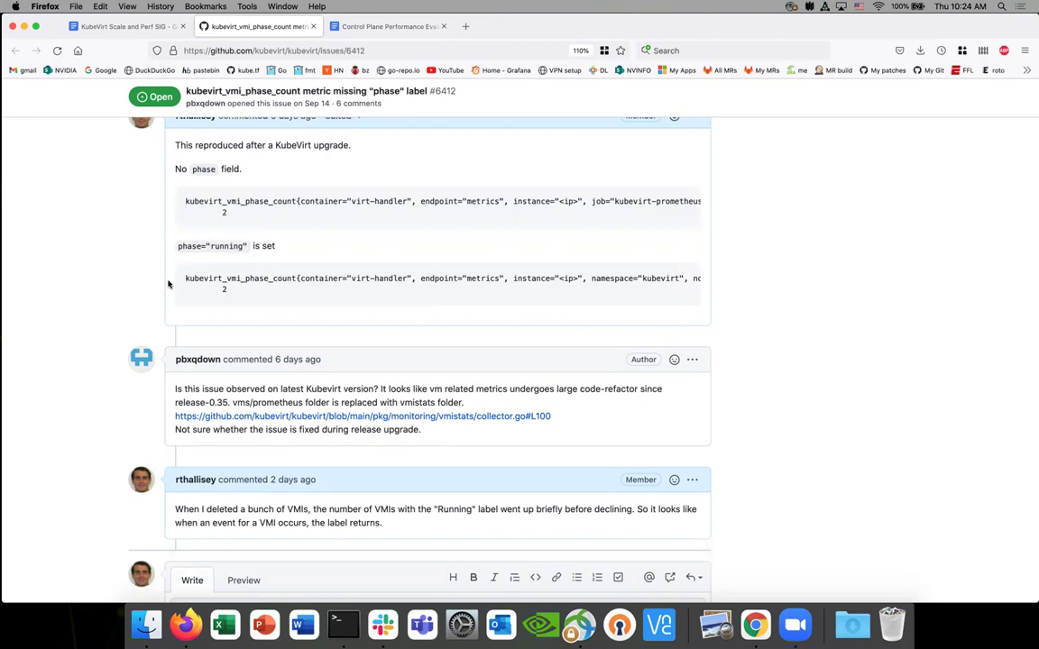
{"action": "scroll", "coordinate": [168, 284], "scroll_direction": "up", "scroll_amount": 3}
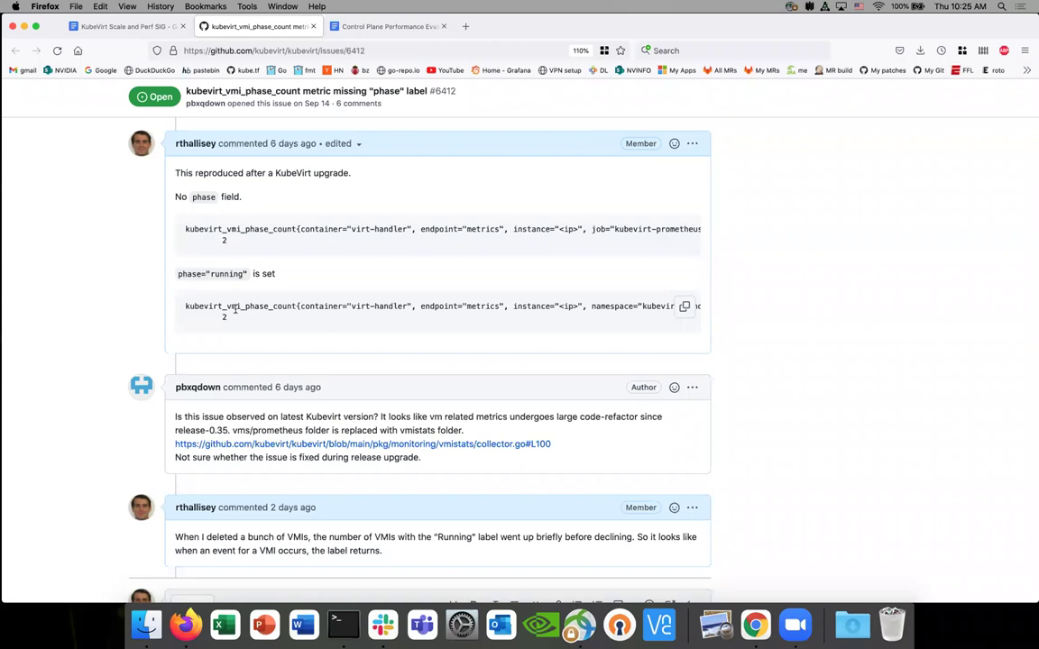
{"action": "scroll", "coordinate": [234, 309], "scroll_direction": "down", "scroll_amount": 1}
{"action": "scroll", "coordinate": [234, 309], "scroll_direction": "right", "scroll_amount": 2}
{"action": "scroll", "coordinate": [235, 309], "scroll_direction": "right", "scroll_amount": 1}
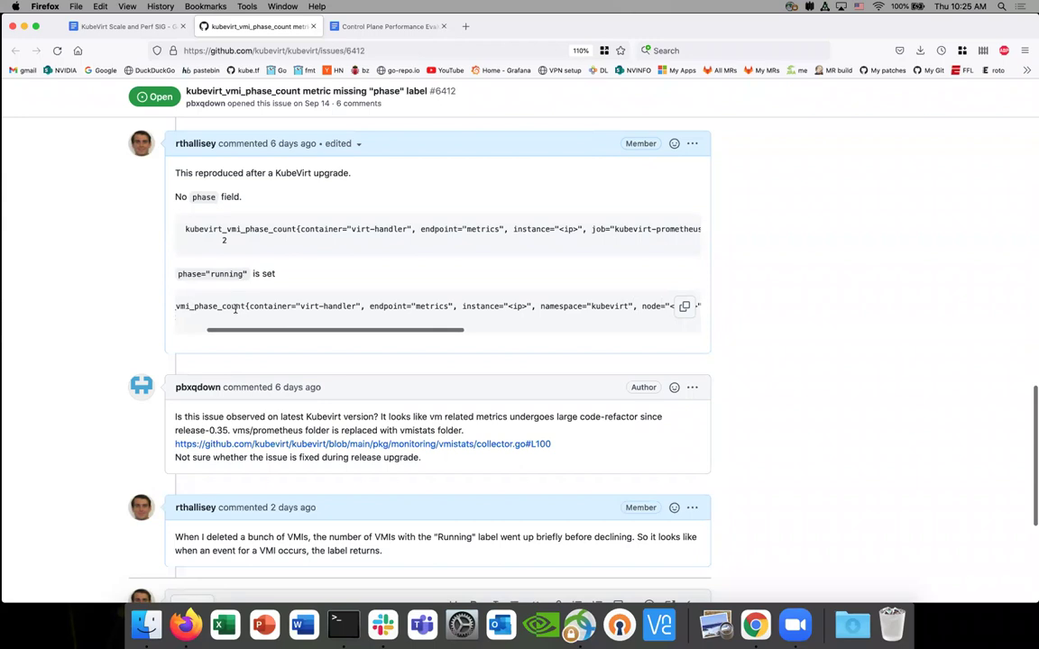
{"action": "scroll", "coordinate": [235, 308], "scroll_direction": "left", "scroll_amount": 3}
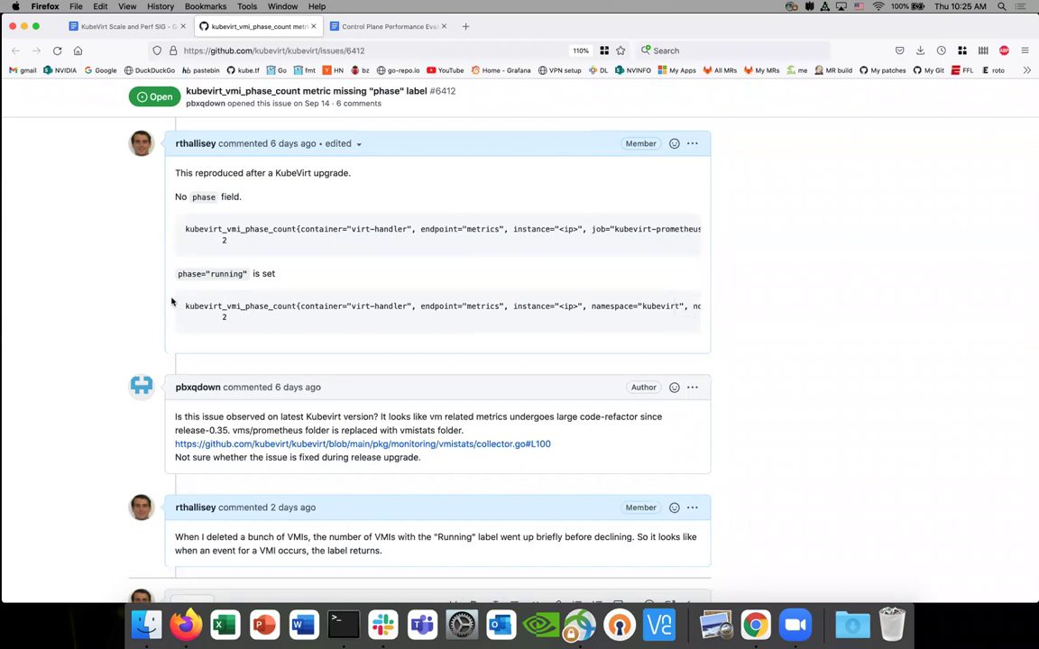
{"action": "scroll", "coordinate": [171, 302], "scroll_direction": "down", "scroll_amount": 1}
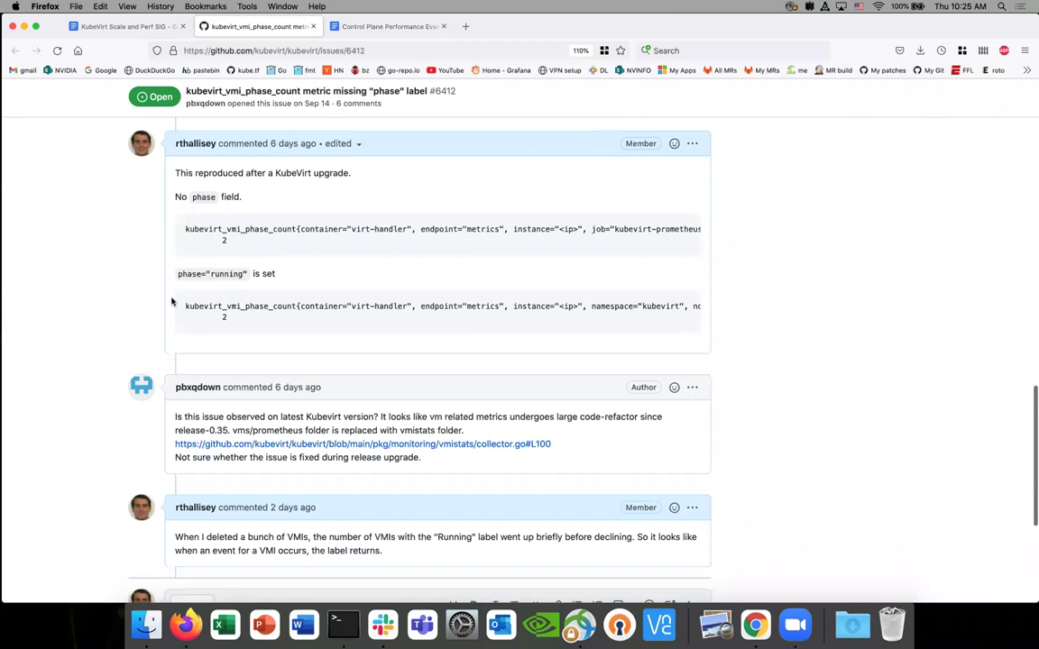
{"action": "scroll", "coordinate": [172, 303], "scroll_direction": "up", "scroll_amount": 1}
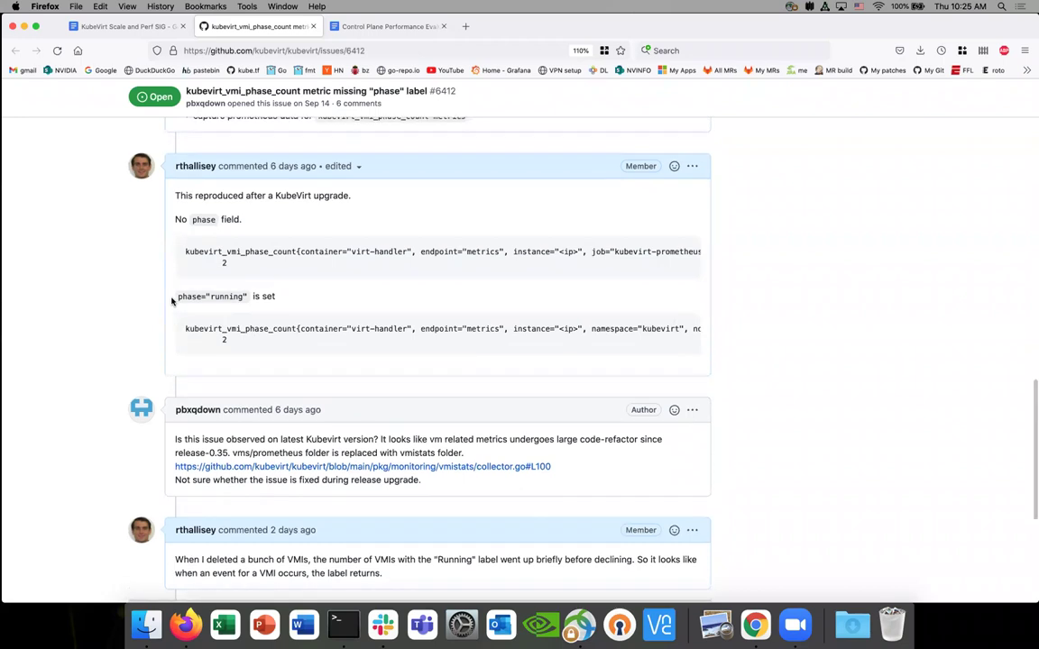
{"action": "scroll", "coordinate": [171, 302], "scroll_direction": "down", "scroll_amount": 1}
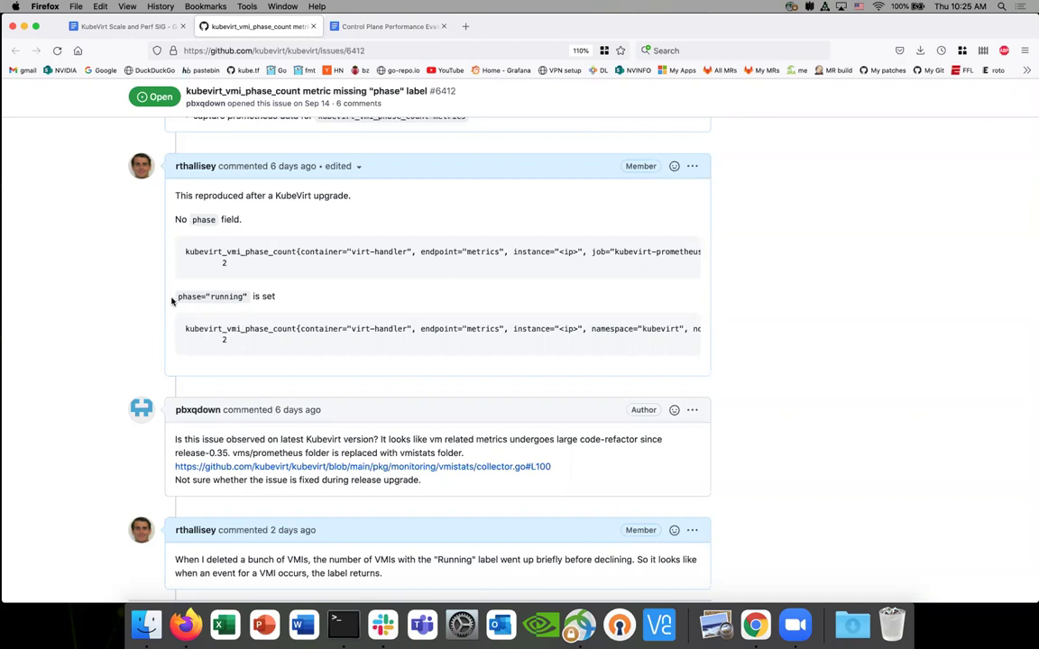
{"action": "scroll", "coordinate": [172, 301], "scroll_direction": "down", "scroll_amount": 2}
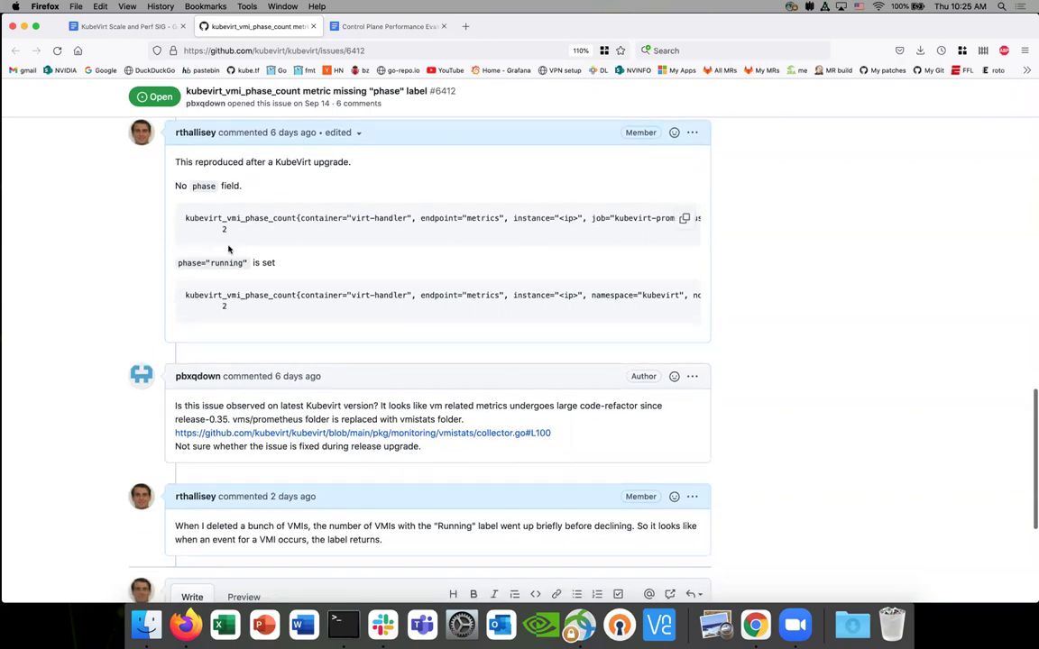
{"action": "scroll", "coordinate": [208, 226], "scroll_direction": "down", "scroll_amount": 1}
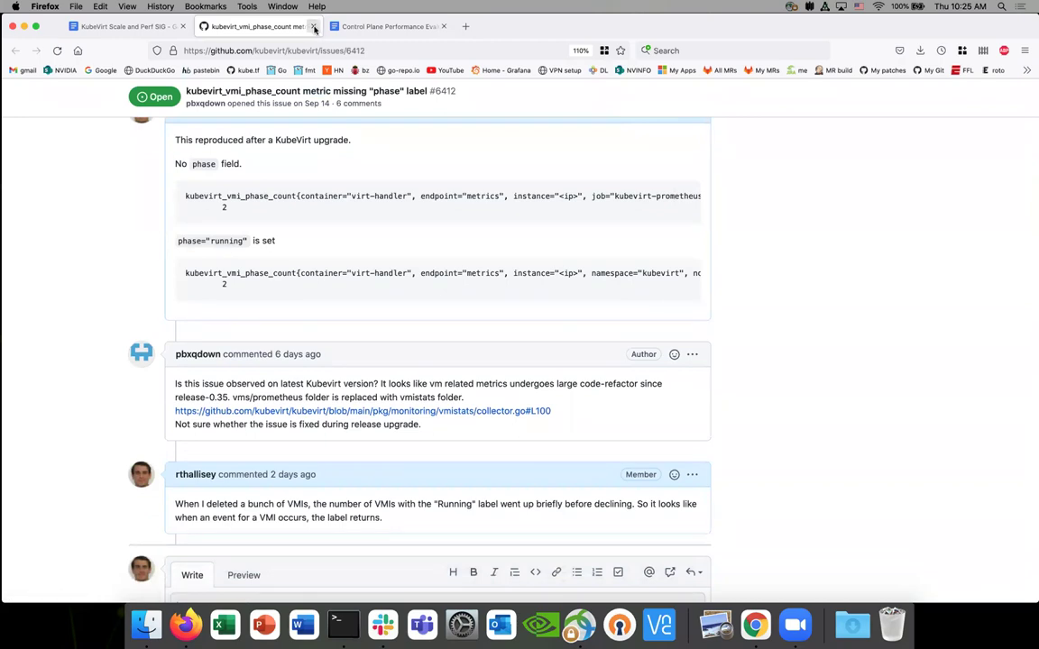
{"action": "left_click", "coordinate": [313, 27]}
{"action": "scroll", "coordinate": [451, 325], "scroll_direction": "up", "scroll_amount": 2}
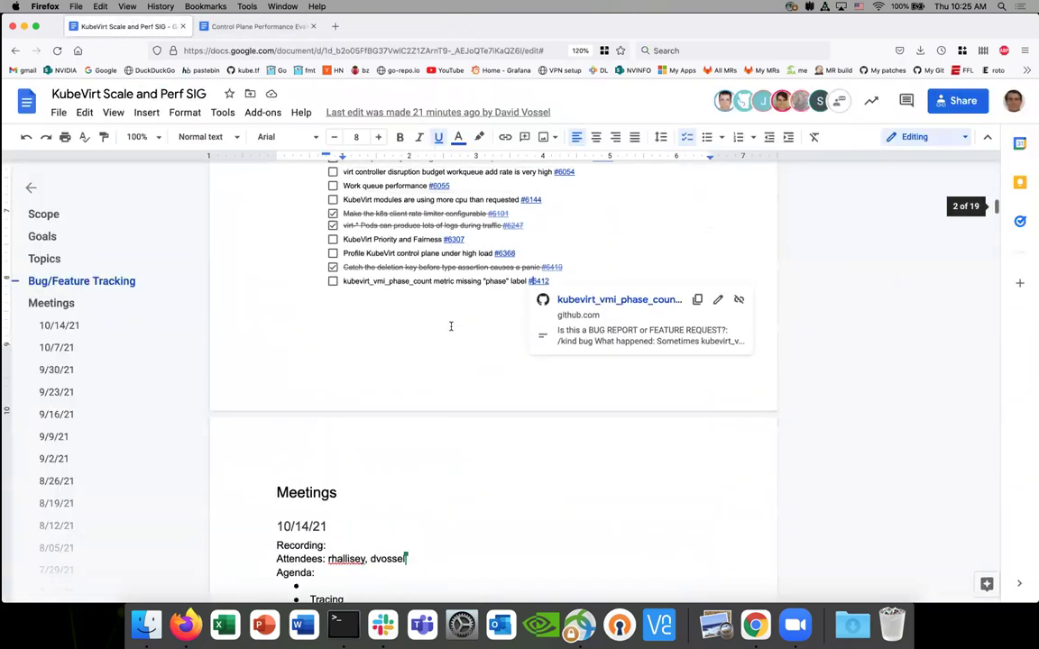
{"action": "scroll", "coordinate": [451, 322], "scroll_direction": "up", "scroll_amount": 1}
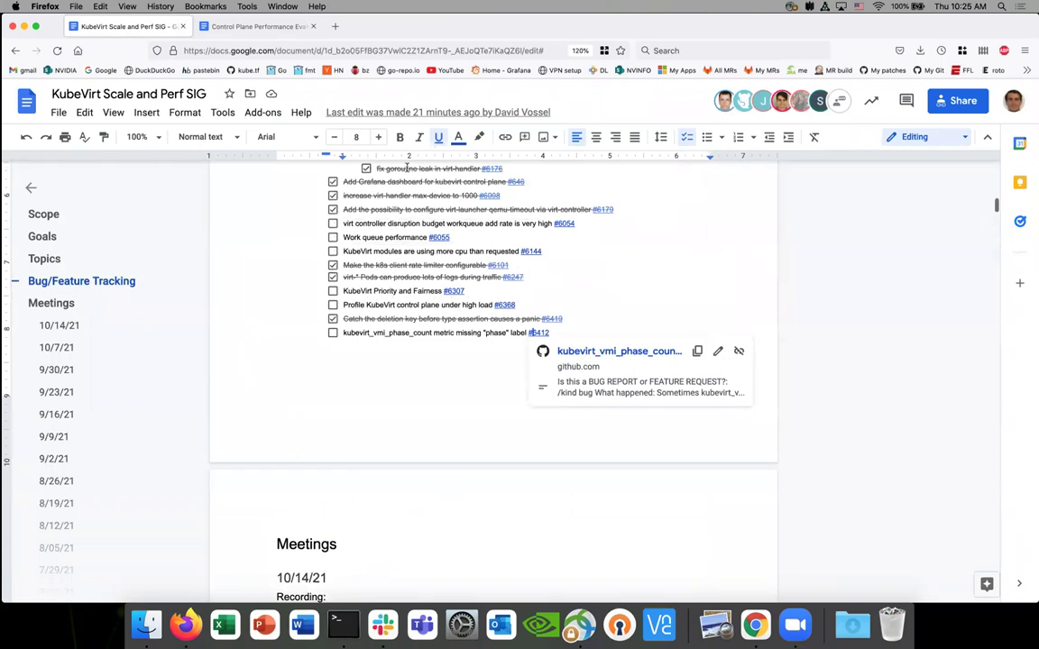
{"action": "right_click", "coordinate": [568, 351]}
{"action": "left_click", "coordinate": [600, 357]}
{"action": "left_click", "coordinate": [225, 27]}
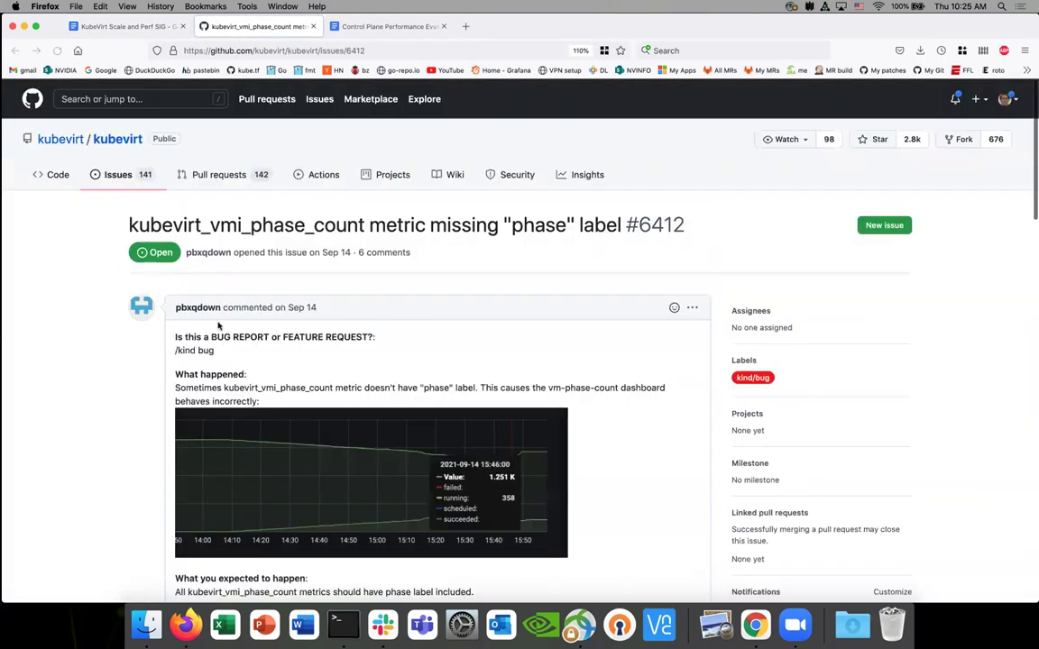
{"action": "scroll", "coordinate": [137, 388], "scroll_direction": "down", "scroll_amount": 1}
{"action": "scroll", "coordinate": [138, 388], "scroll_direction": "down", "scroll_amount": 15}
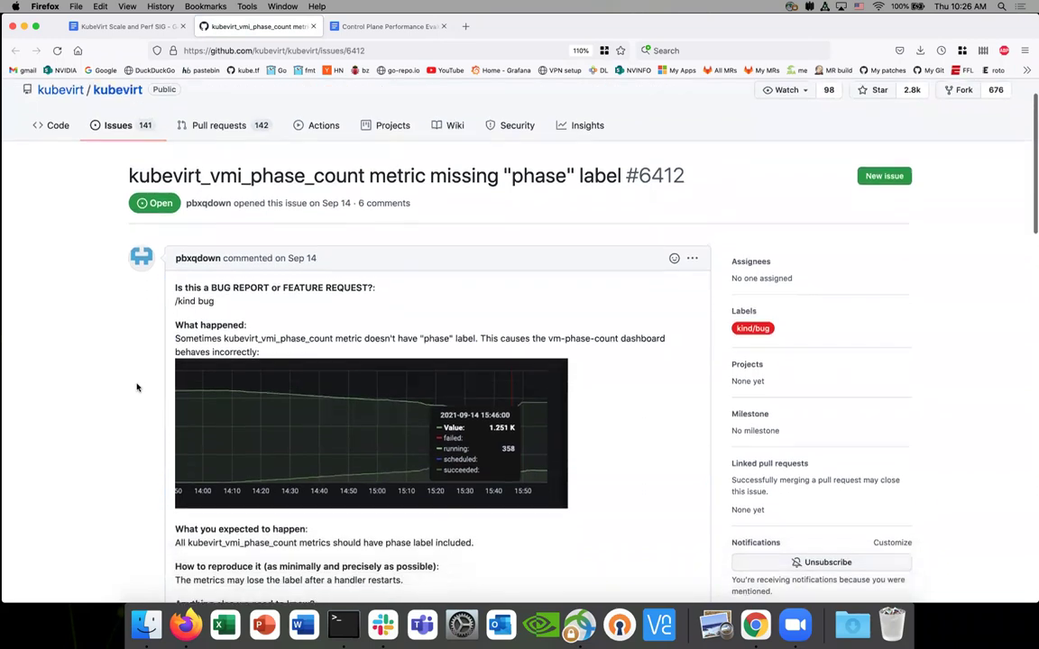
{"action": "scroll", "coordinate": [137, 388], "scroll_direction": "up", "scroll_amount": 3}
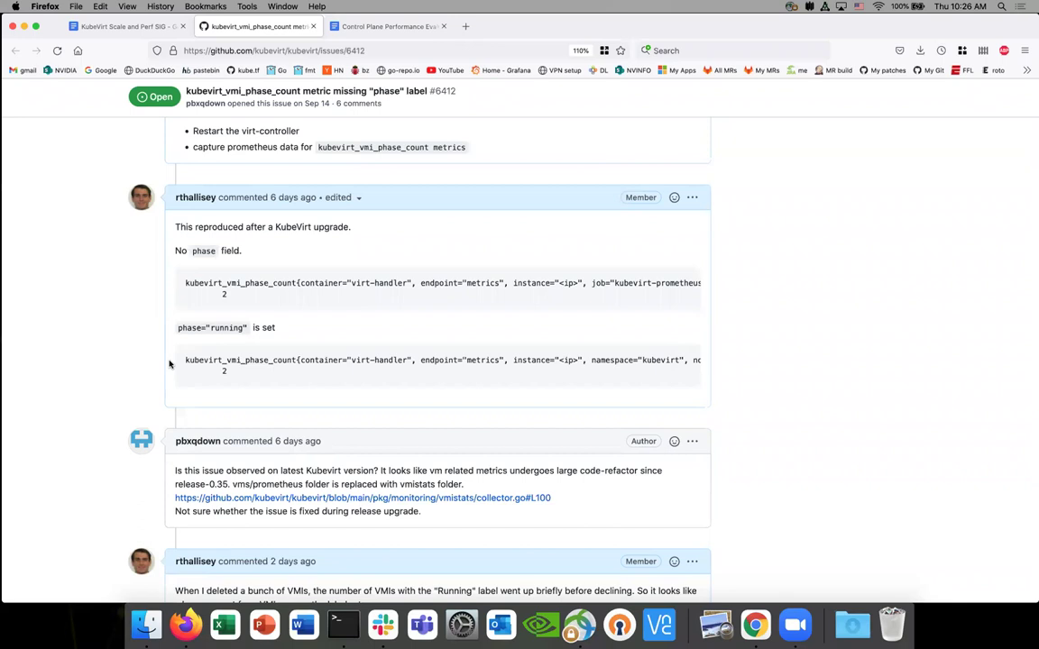
{"action": "scroll", "coordinate": [168, 363], "scroll_direction": "down", "scroll_amount": 1}
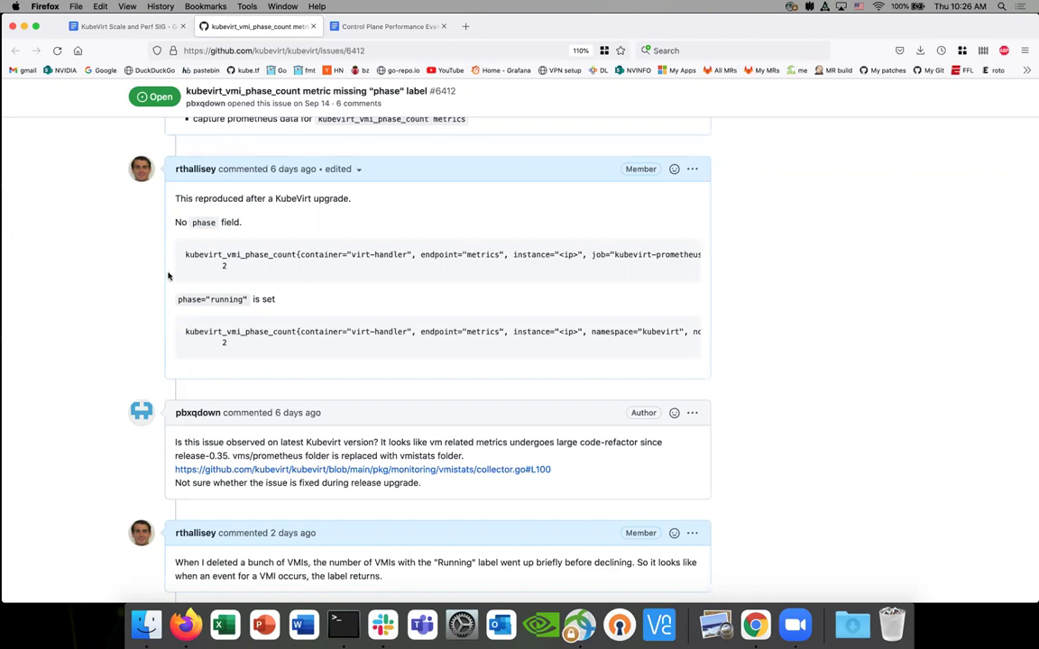
- From the SIG notes, open issue #6368 in a new tab and switch to it
{"action": "left_click", "coordinate": [147, 31]}
{"action": "scroll", "coordinate": [316, 334], "scroll_direction": "up", "scroll_amount": 1}
{"action": "scroll", "coordinate": [423, 380], "scroll_direction": "up", "scroll_amount": 2}
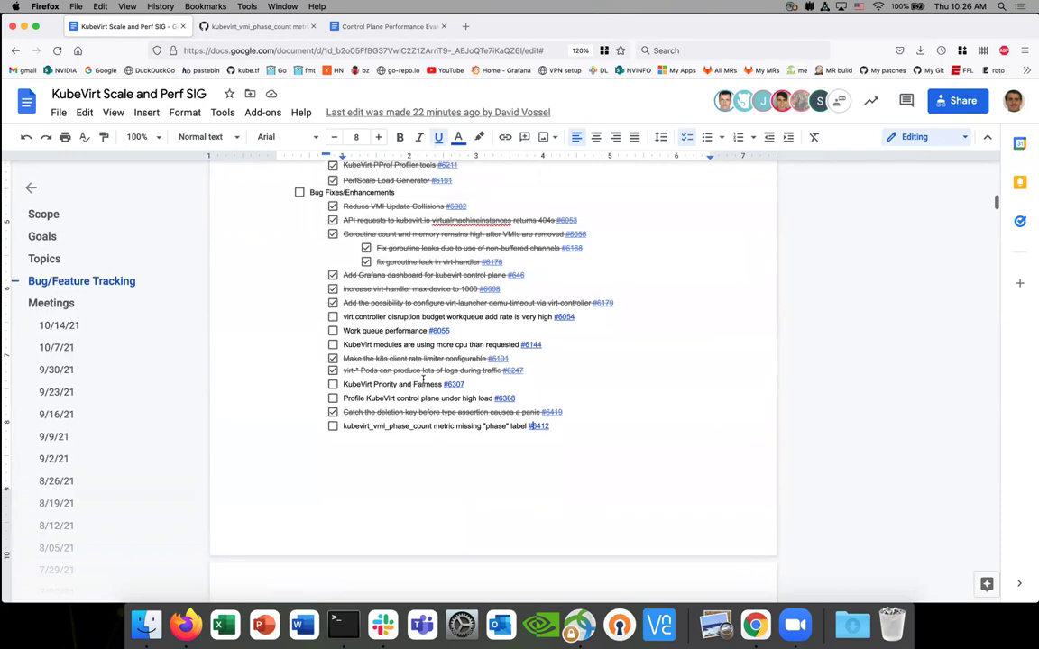
{"action": "left_click", "coordinate": [504, 399]}
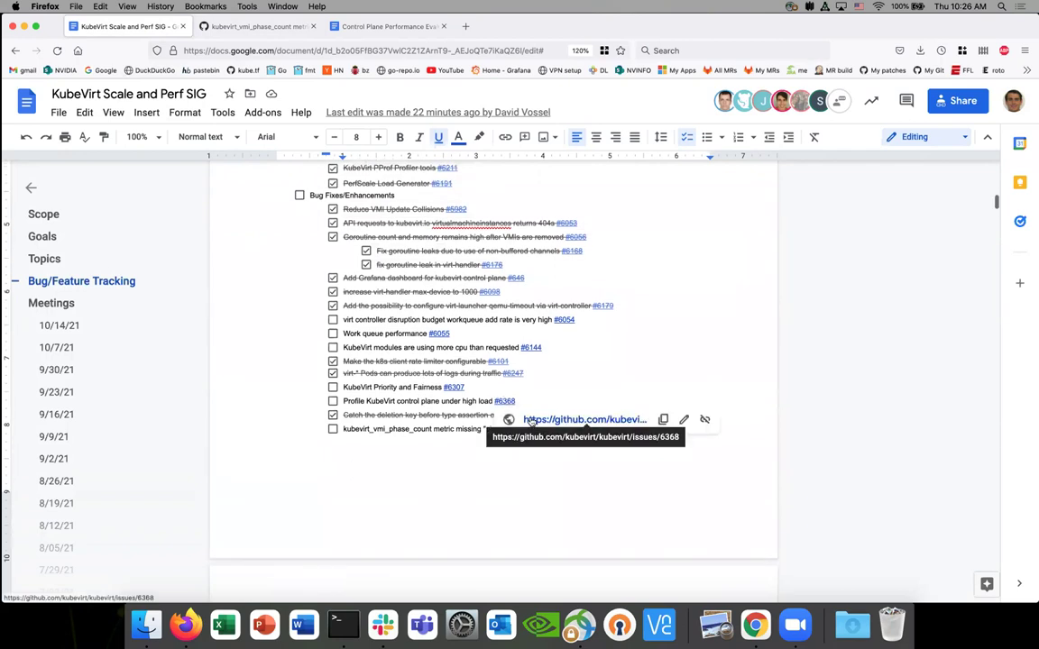
{"action": "right_click", "coordinate": [531, 421]}
{"action": "left_click", "coordinate": [545, 425]}
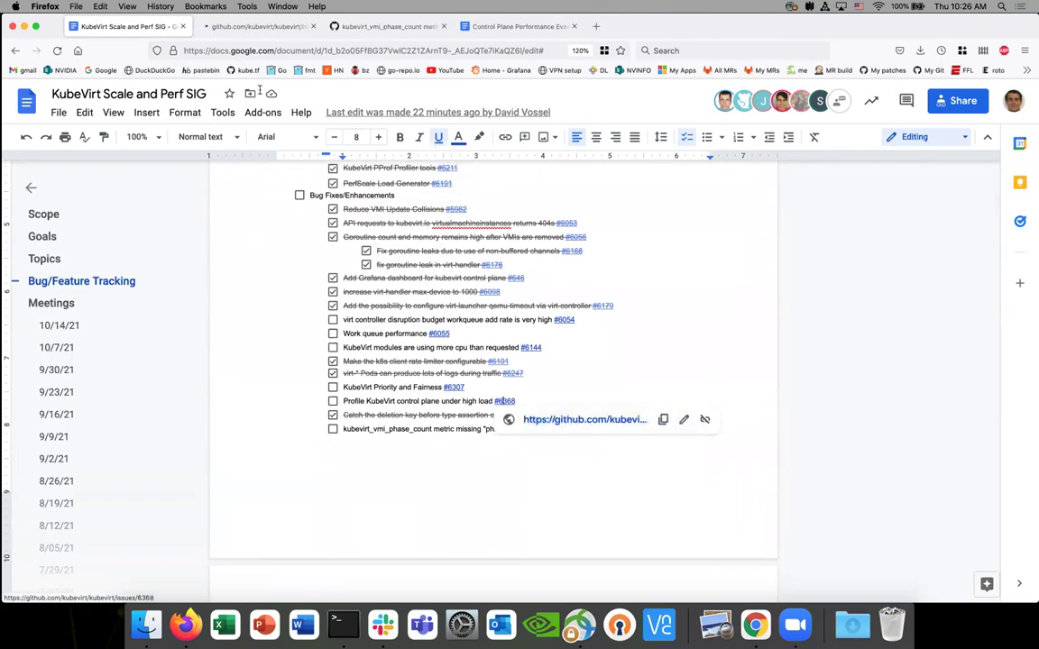
{"action": "left_click", "coordinate": [252, 27]}
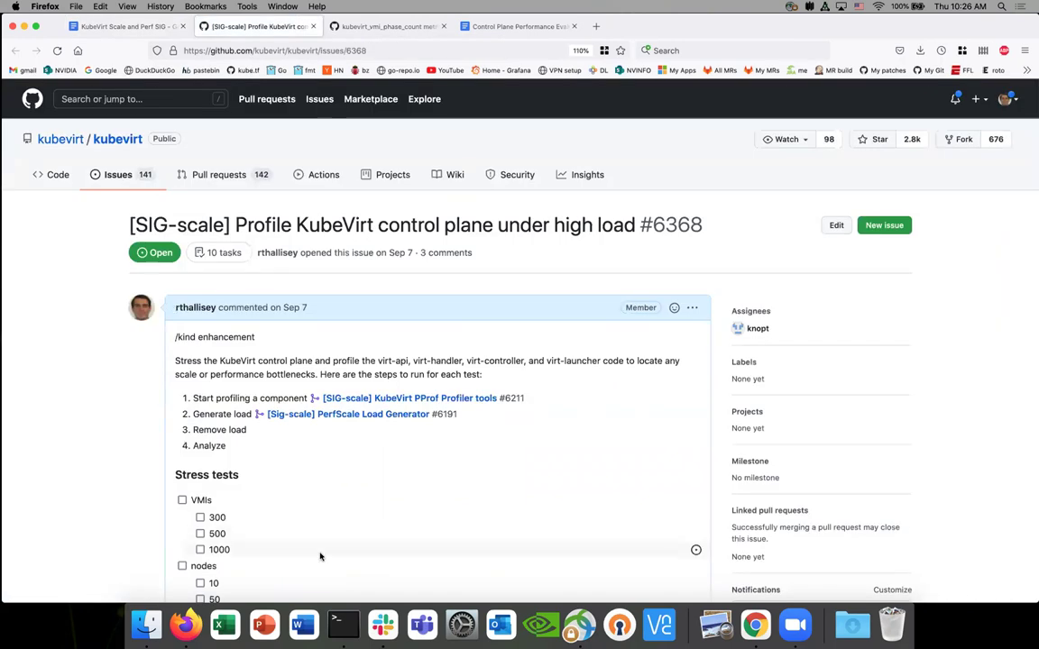
- Open the #6348 mention, the Outreachy virt-launcher memory overhead issue, in a new tab and view it
{"action": "scroll", "coordinate": [172, 453], "scroll_direction": "down", "scroll_amount": 2}
{"action": "scroll", "coordinate": [172, 454], "scroll_direction": "down", "scroll_amount": 10}
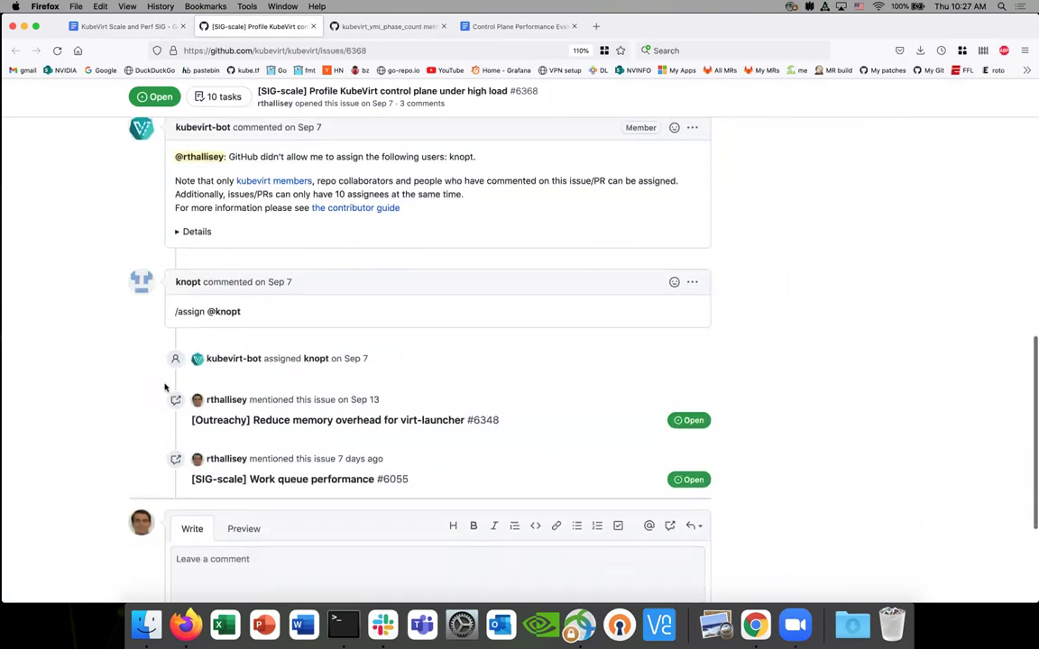
{"action": "right_click", "coordinate": [264, 419]}
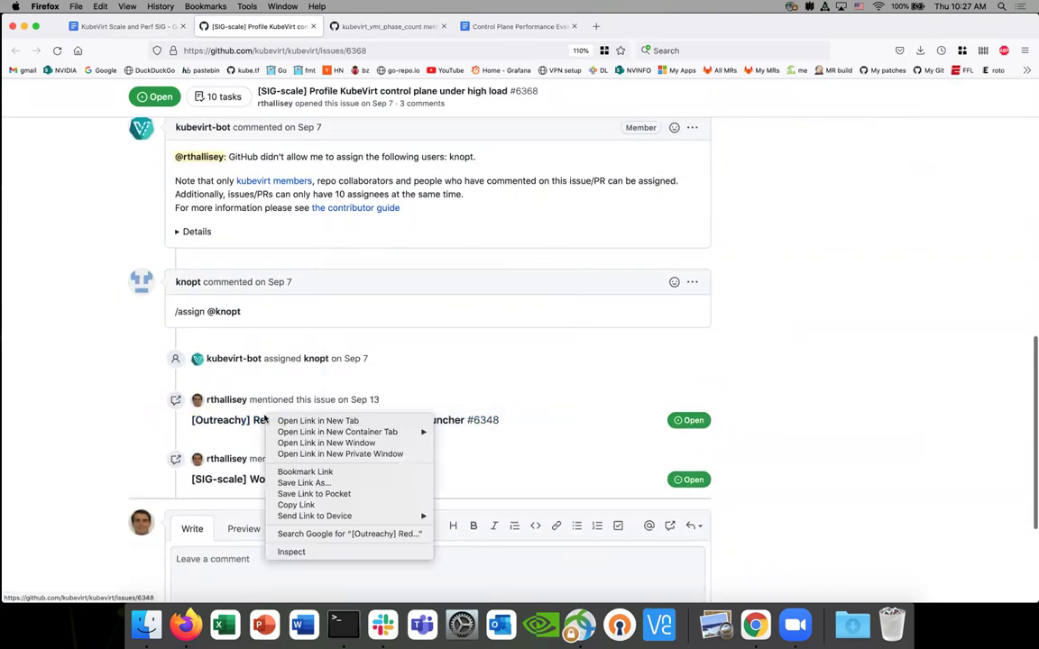
{"action": "left_click", "coordinate": [284, 421]}
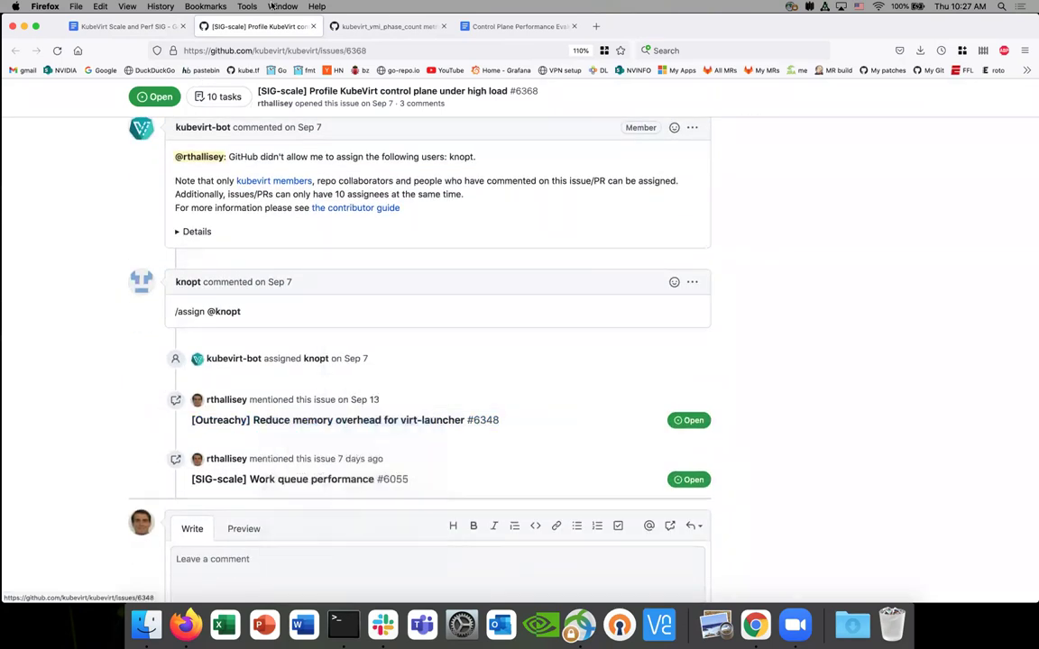
{"action": "left_click", "coordinate": [361, 25]}
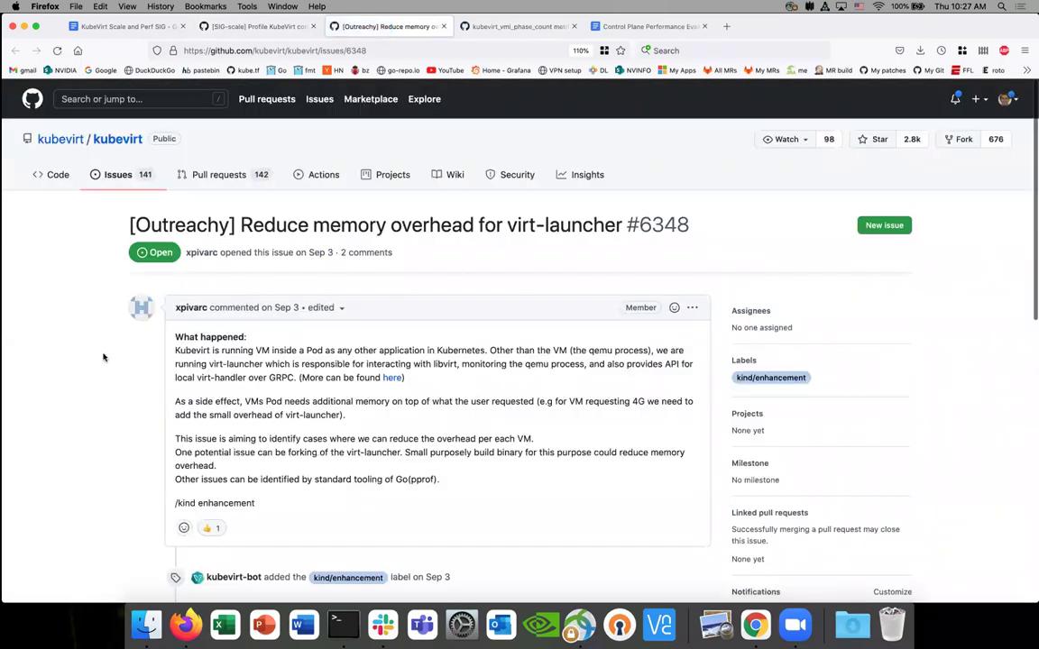
{"action": "scroll", "coordinate": [104, 357], "scroll_direction": "down", "scroll_amount": 4}
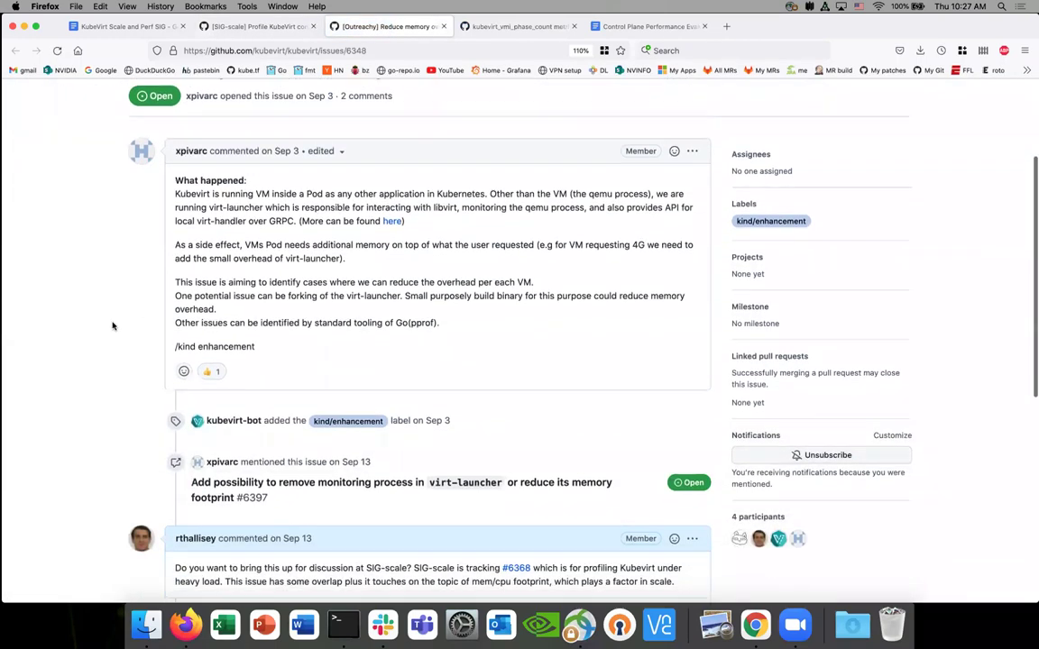
{"action": "scroll", "coordinate": [112, 326], "scroll_direction": "down", "scroll_amount": 6}
{"action": "scroll", "coordinate": [113, 326], "scroll_direction": "up", "scroll_amount": 3}
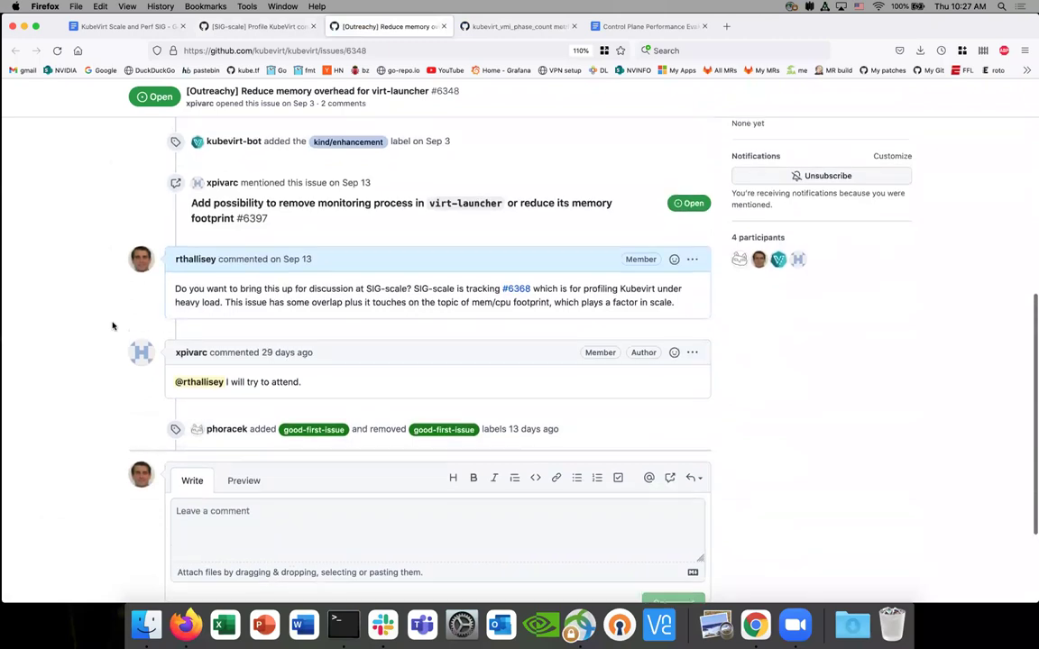
{"action": "scroll", "coordinate": [112, 326], "scroll_direction": "up", "scroll_amount": 7}
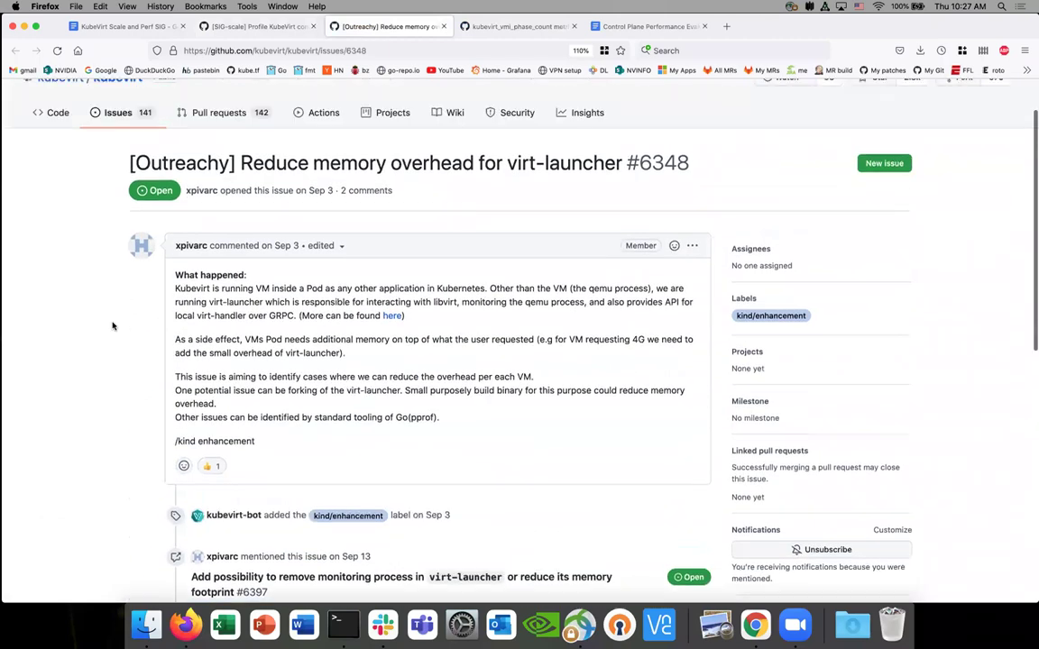
- Review issue #6368's comments and its stress-test checklist for 300–1000 VMs and 10–200 nodes
{"action": "left_click", "coordinate": [256, 26]}
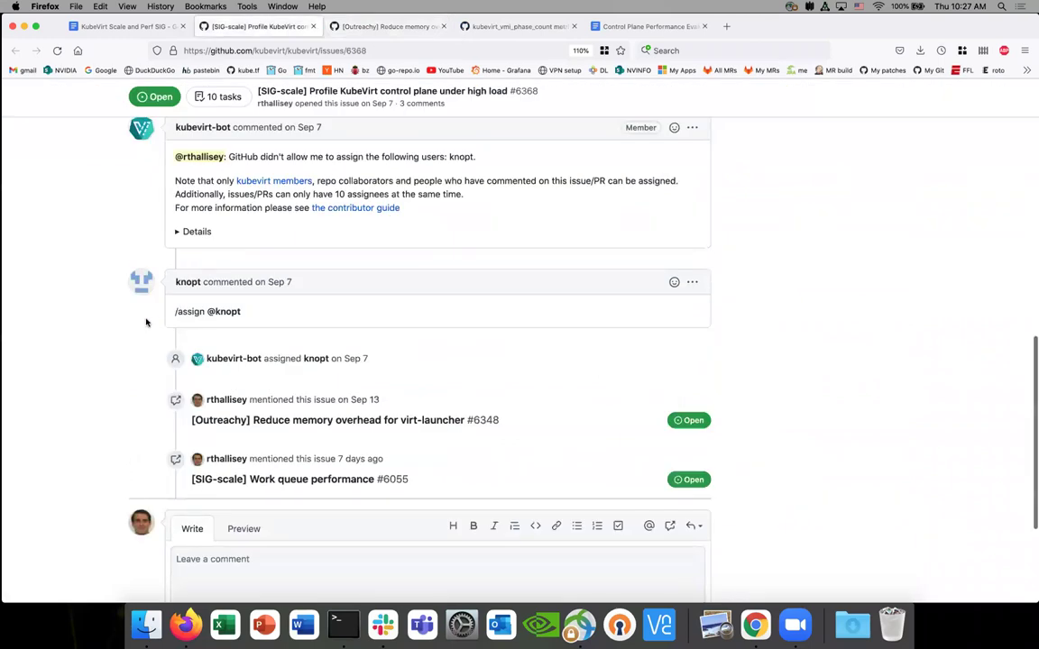
{"action": "scroll", "coordinate": [146, 322], "scroll_direction": "up", "scroll_amount": 2}
{"action": "scroll", "coordinate": [146, 322], "scroll_direction": "down", "scroll_amount": 1}
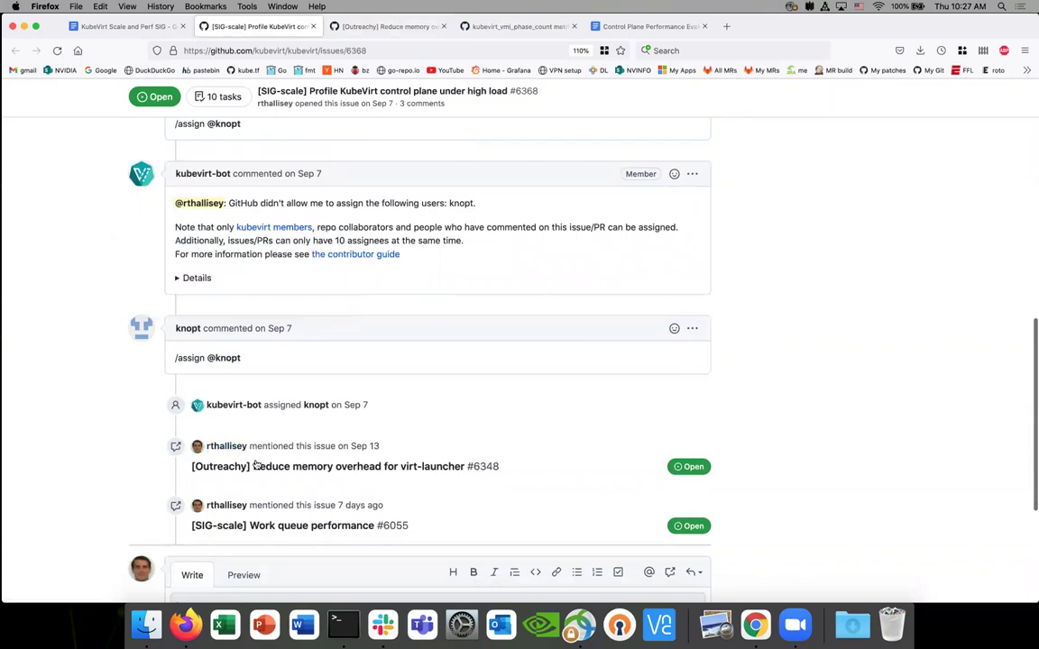
{"action": "mouse_move", "coordinate": [269, 472]}
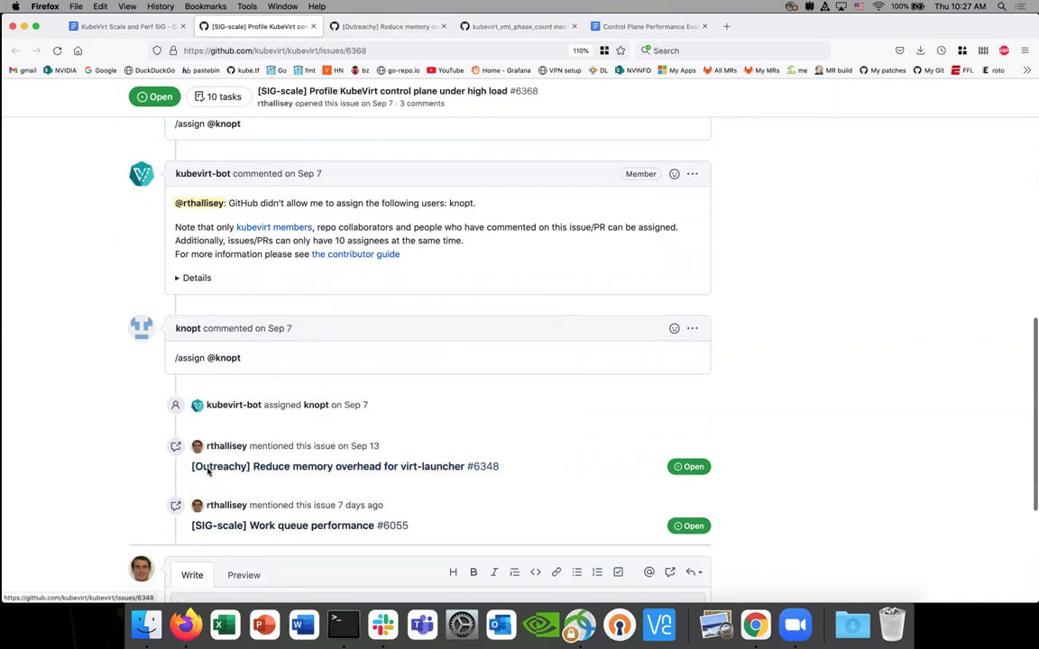
{"action": "scroll", "coordinate": [122, 447], "scroll_direction": "up", "scroll_amount": 3}
{"action": "scroll", "coordinate": [122, 447], "scroll_direction": "up", "scroll_amount": 2}
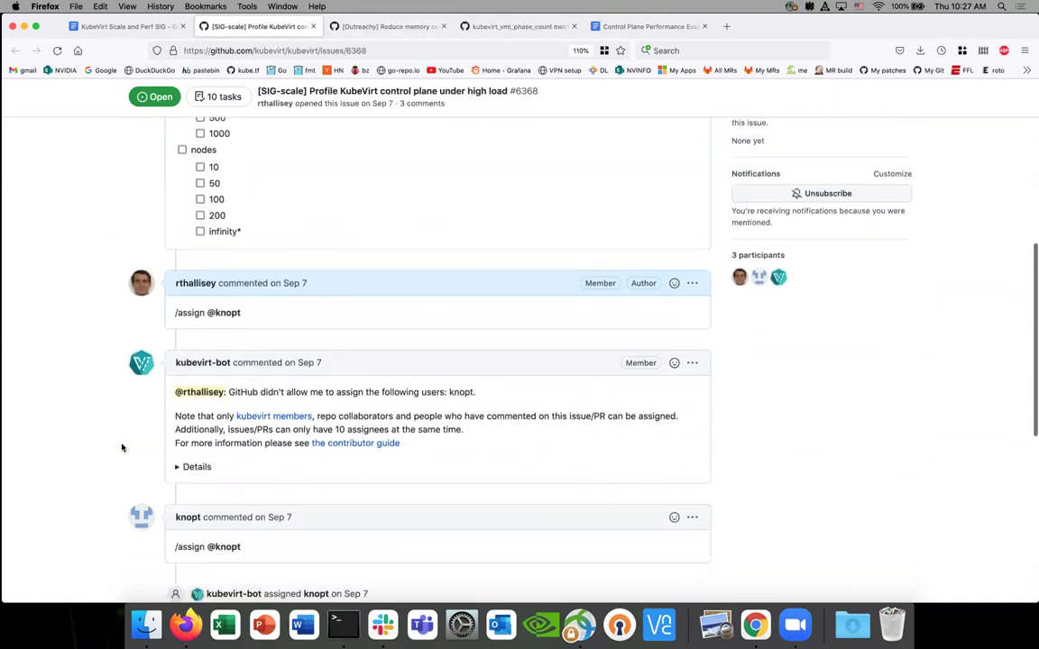
{"action": "scroll", "coordinate": [122, 448], "scroll_direction": "down", "scroll_amount": 5}
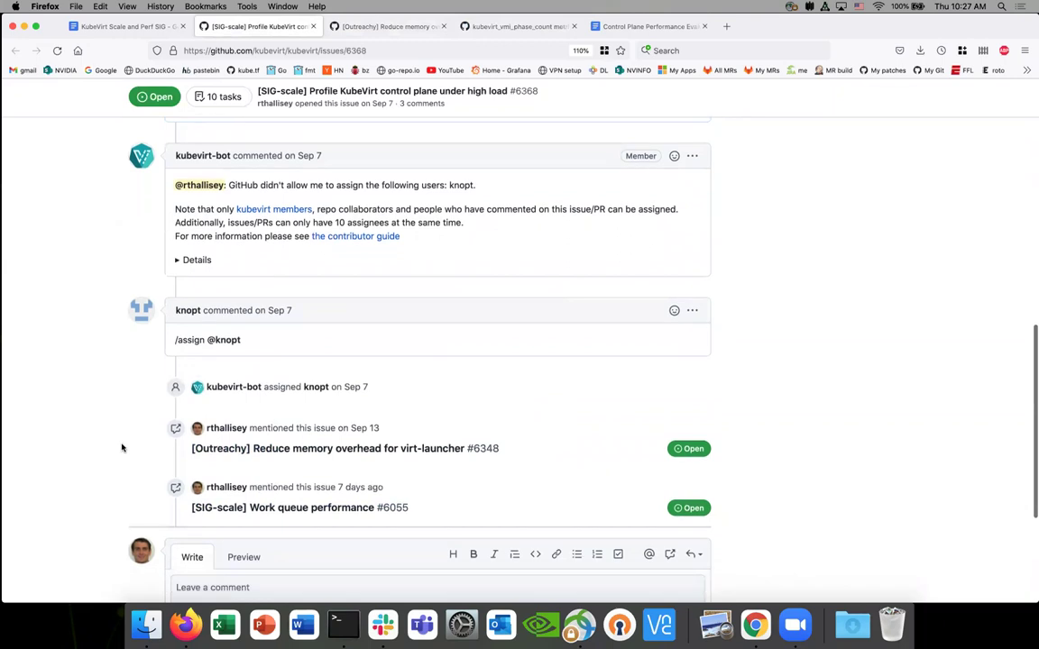
{"action": "scroll", "coordinate": [122, 447], "scroll_direction": "up", "scroll_amount": 10}
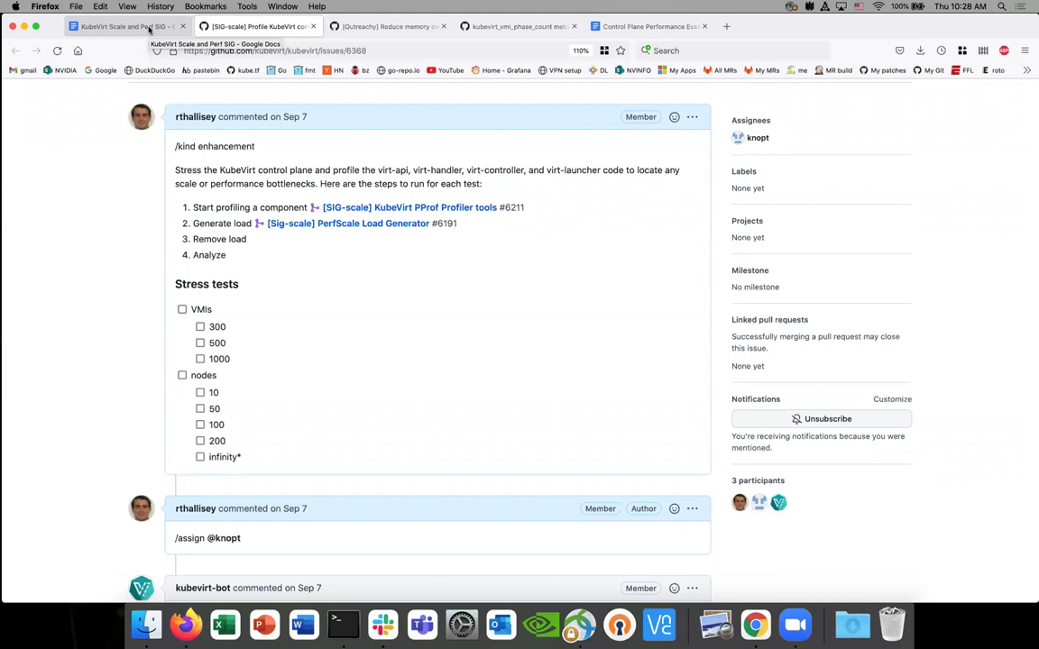
- From the SIG notes, open the KubeVirt modules CPU usage issue in a new tab
{"action": "left_click", "coordinate": [130, 29]}
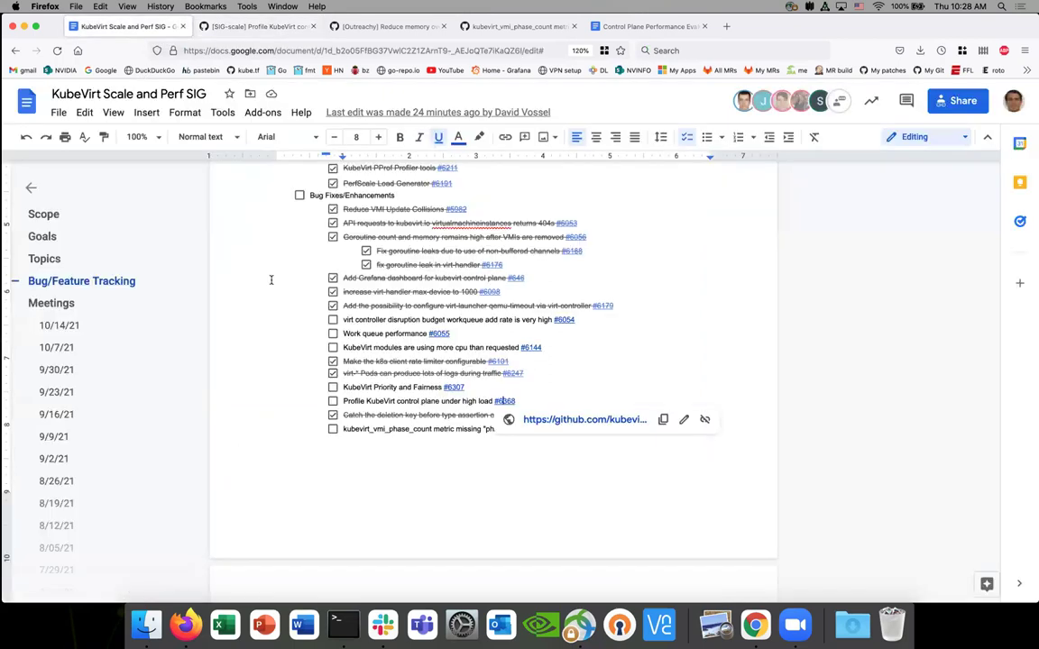
{"action": "scroll", "coordinate": [290, 315], "scroll_direction": "up", "scroll_amount": 1}
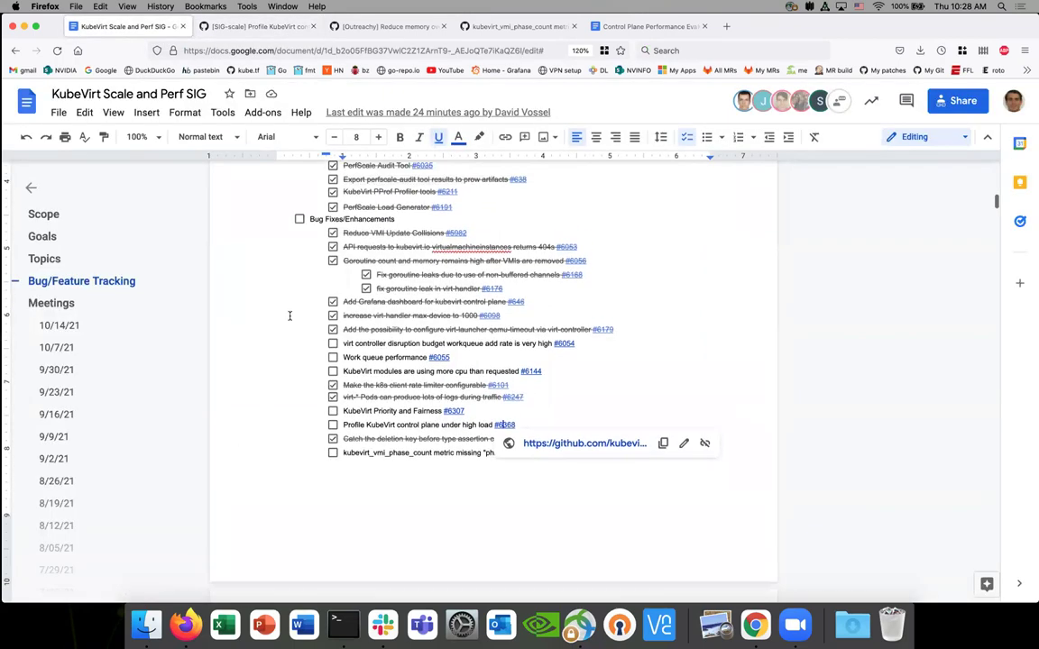
{"action": "scroll", "coordinate": [441, 347], "scroll_direction": "down", "scroll_amount": 1}
{"action": "left_click", "coordinate": [440, 347]}
{"action": "right_click", "coordinate": [440, 347]}
{"action": "key", "text": "Escape"}
{"action": "left_click", "coordinate": [537, 360]}
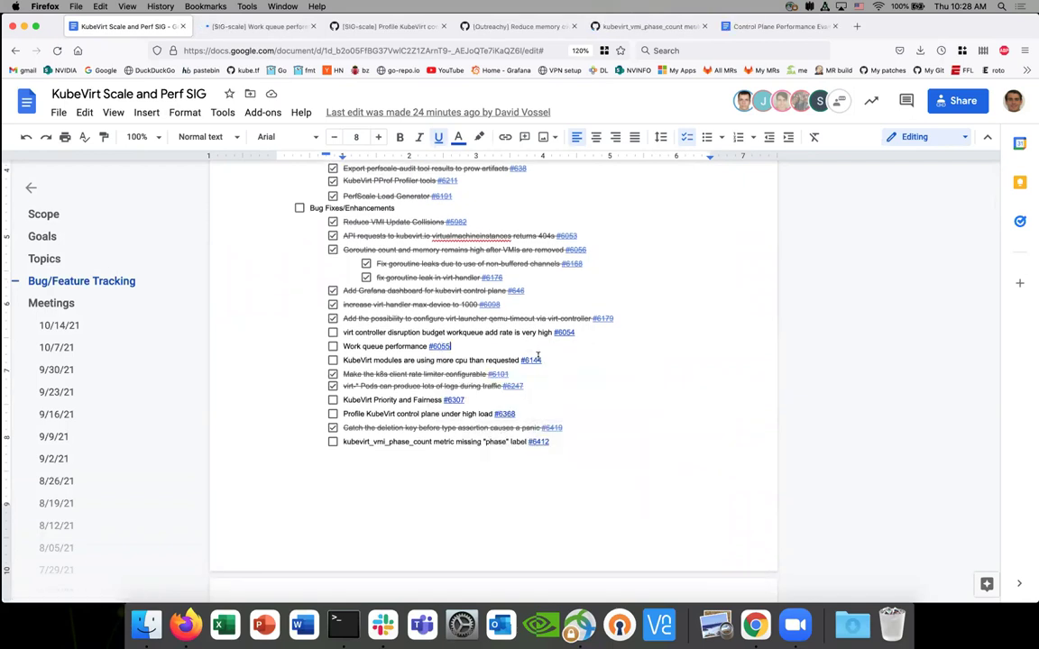
{"action": "right_click", "coordinate": [546, 372]}
{"action": "left_click", "coordinate": [577, 380]}
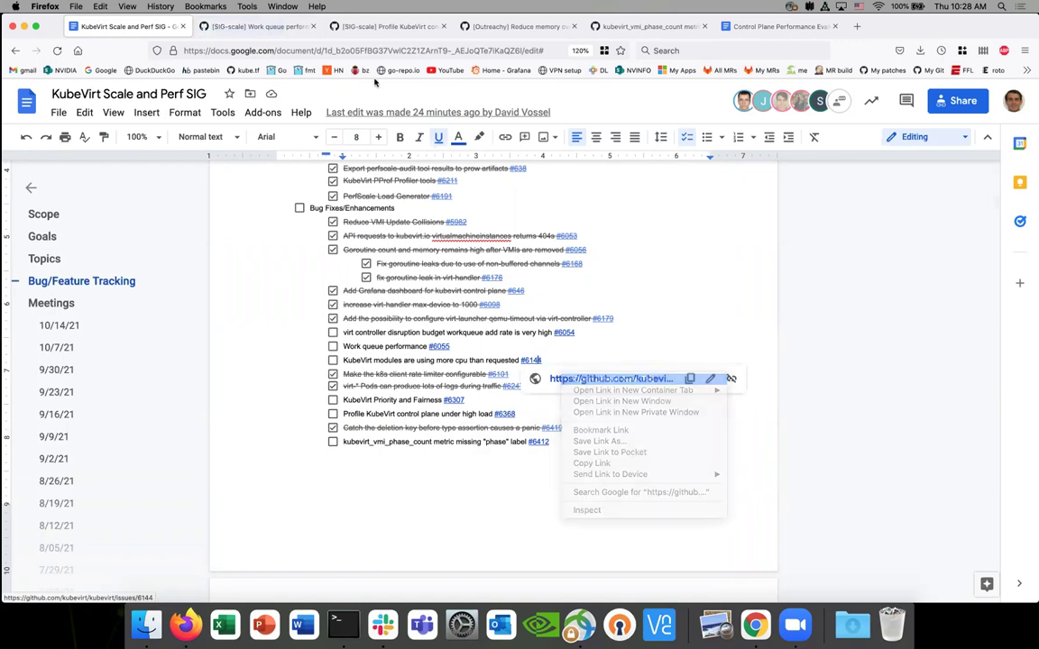
- Read through the Work queue performance issue, then close its tab
{"action": "left_click", "coordinate": [263, 26]}
{"action": "scroll", "coordinate": [311, 200], "scroll_direction": "down", "scroll_amount": 10}
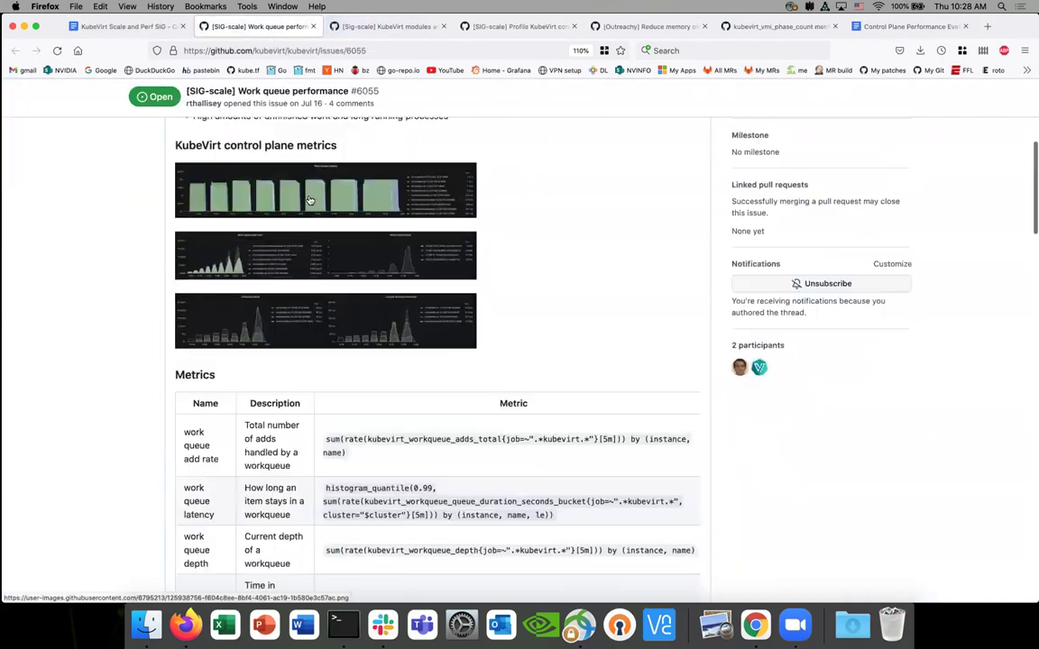
{"action": "scroll", "coordinate": [309, 198], "scroll_direction": "down", "scroll_amount": 10}
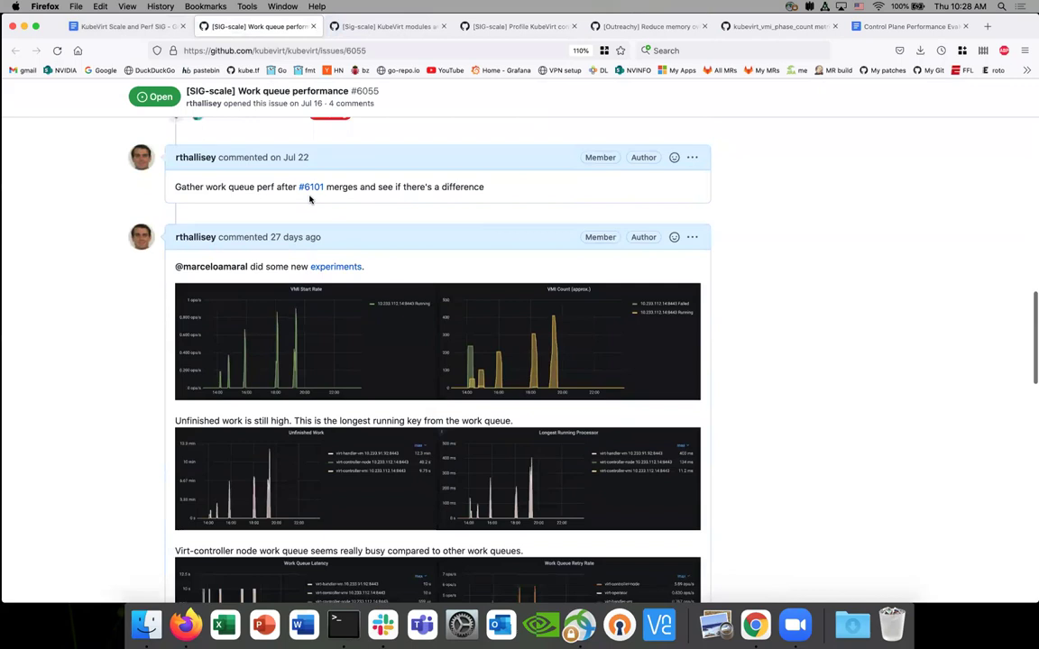
{"action": "scroll", "coordinate": [309, 199], "scroll_direction": "down", "scroll_amount": 5}
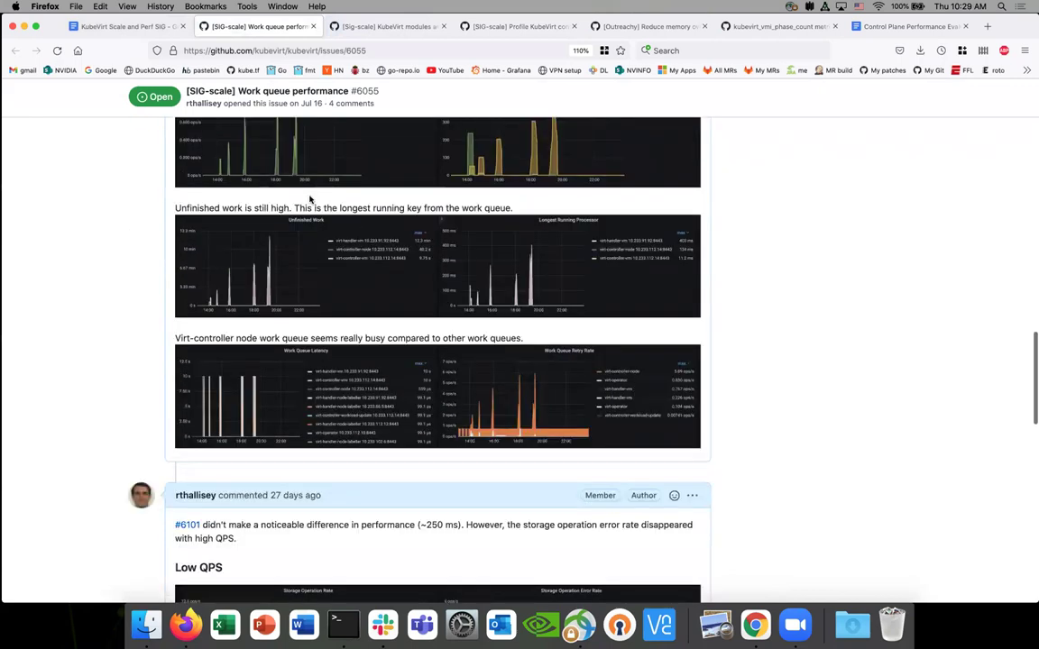
{"action": "scroll", "coordinate": [309, 199], "scroll_direction": "down", "scroll_amount": 5}
{"action": "scroll", "coordinate": [309, 199], "scroll_direction": "down", "scroll_amount": 5}
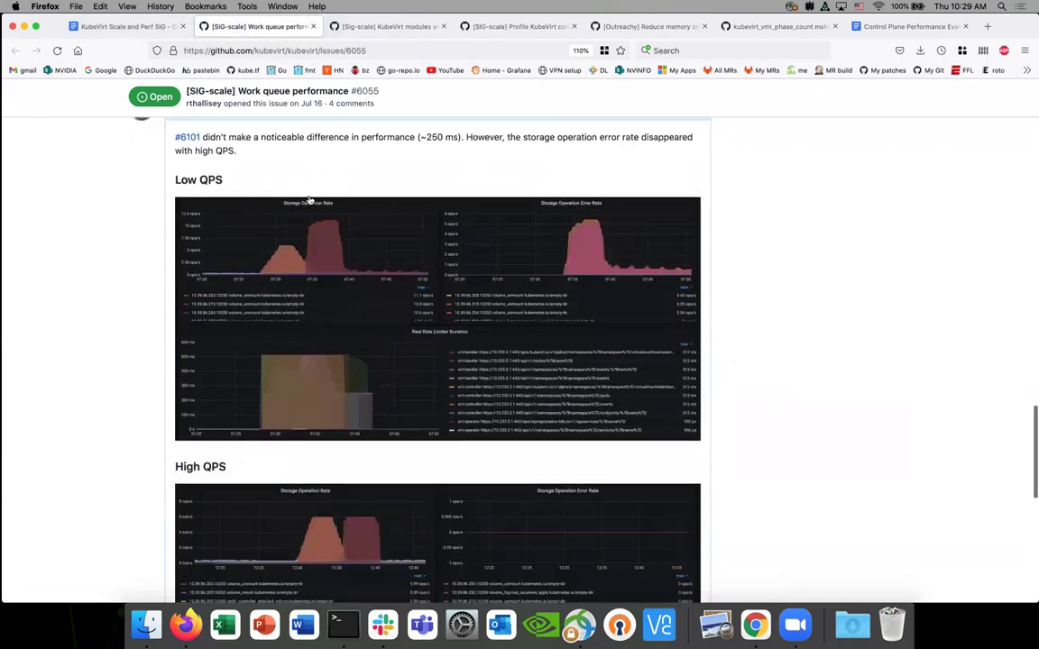
{"action": "scroll", "coordinate": [309, 199], "scroll_direction": "down", "scroll_amount": 5}
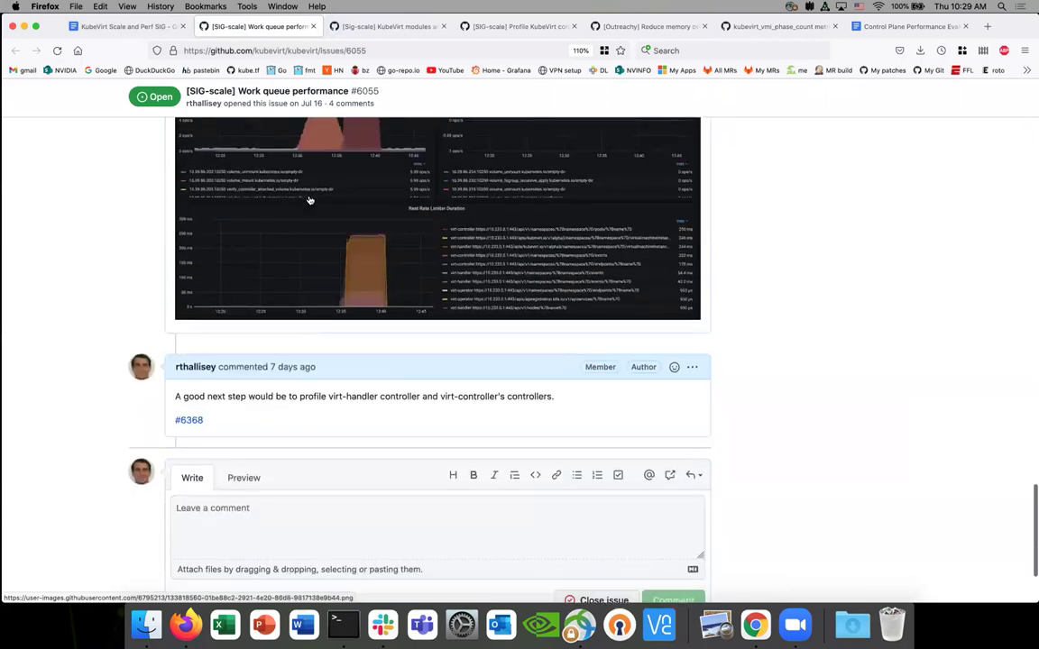
{"action": "scroll", "coordinate": [309, 200], "scroll_direction": "up", "scroll_amount": 3}
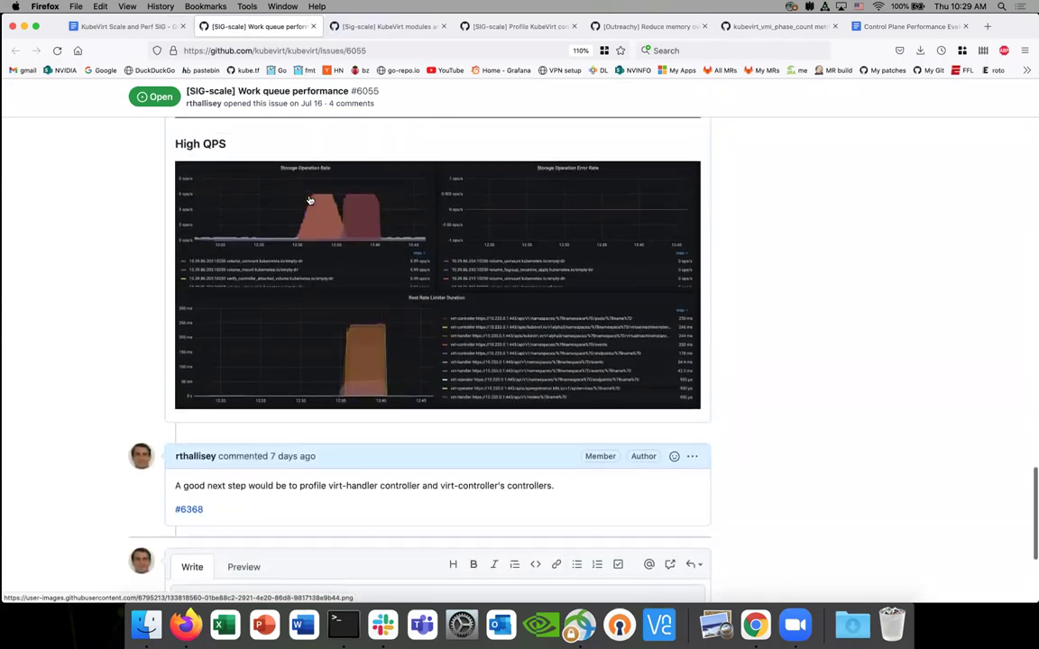
{"action": "left_click", "coordinate": [312, 28]}
- Skim issue #6144 about KubeVirt modules using more CPU than requested, with its usage graphs
{"action": "scroll", "coordinate": [289, 257], "scroll_direction": "down", "scroll_amount": 1}
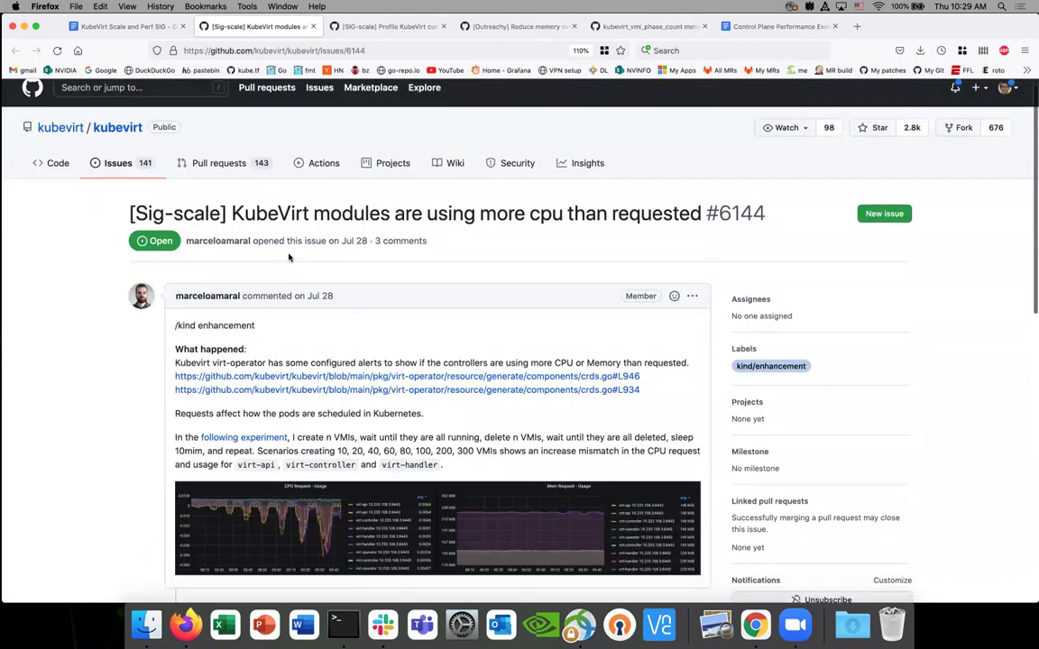
{"action": "scroll", "coordinate": [288, 258], "scroll_direction": "down", "scroll_amount": 2}
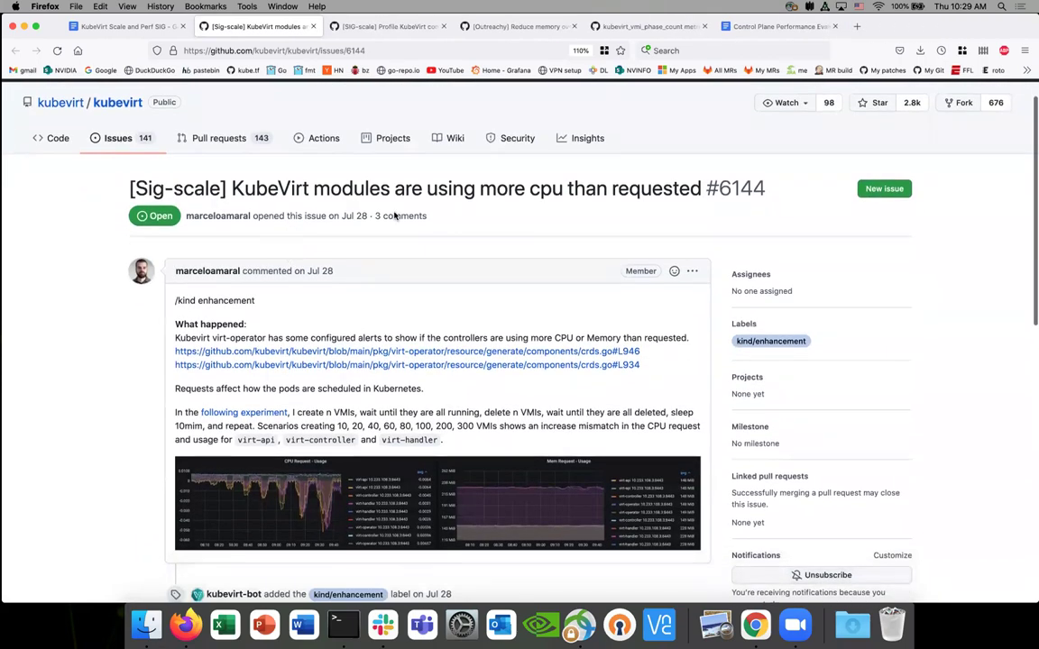
{"action": "scroll", "coordinate": [466, 220], "scroll_direction": "down", "scroll_amount": 7}
{"action": "scroll", "coordinate": [466, 220], "scroll_direction": "down", "scroll_amount": 5}
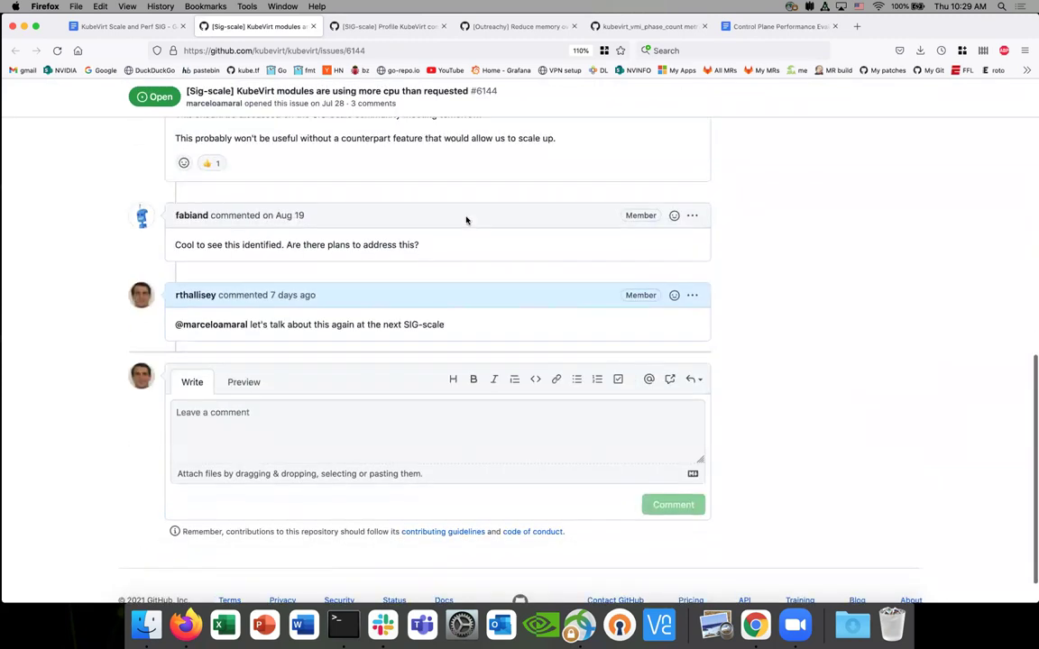
{"action": "scroll", "coordinate": [467, 220], "scroll_direction": "up", "scroll_amount": 2}
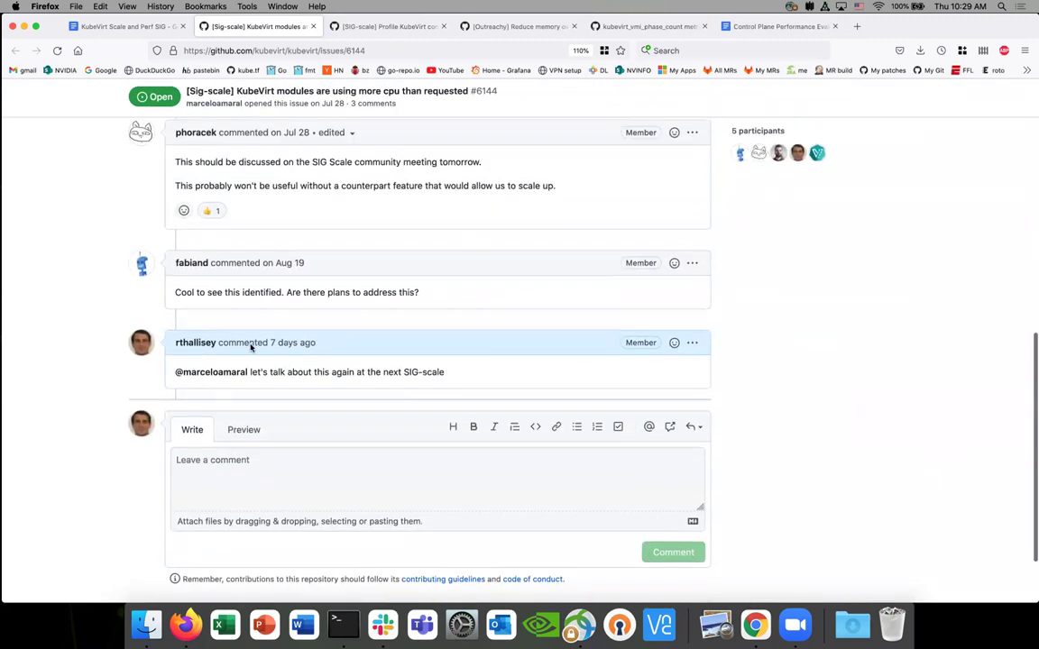
{"action": "scroll", "coordinate": [251, 348], "scroll_direction": "up", "scroll_amount": 10}
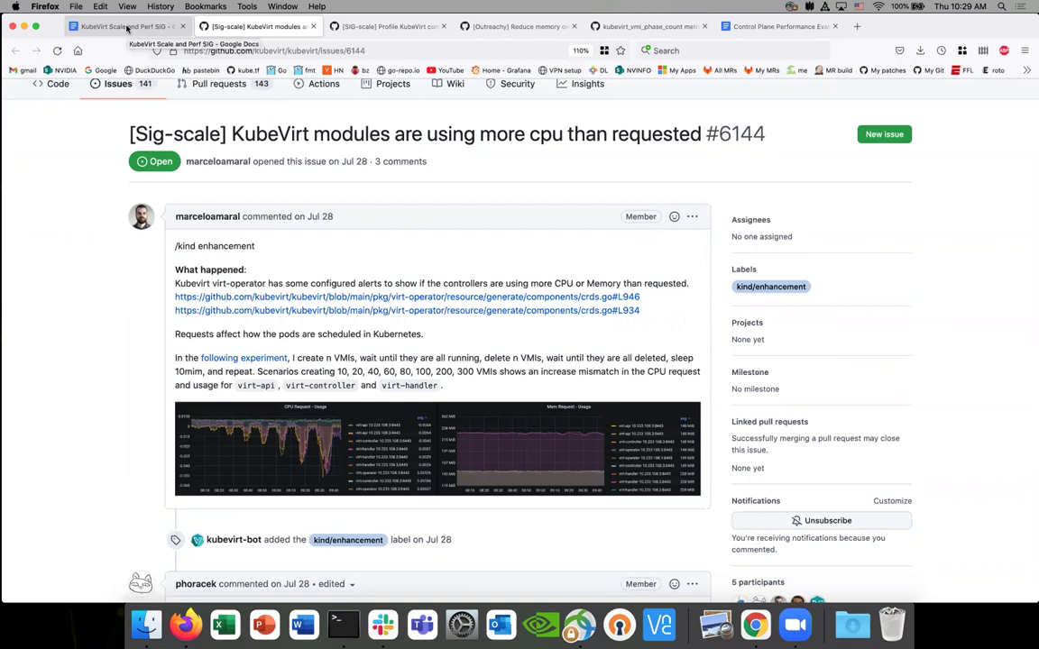
- Back in the SIG notes, scroll past Bug/Feature Tracking to the 10/14/21 meeting entry
{"action": "left_click", "coordinate": [124, 27]}
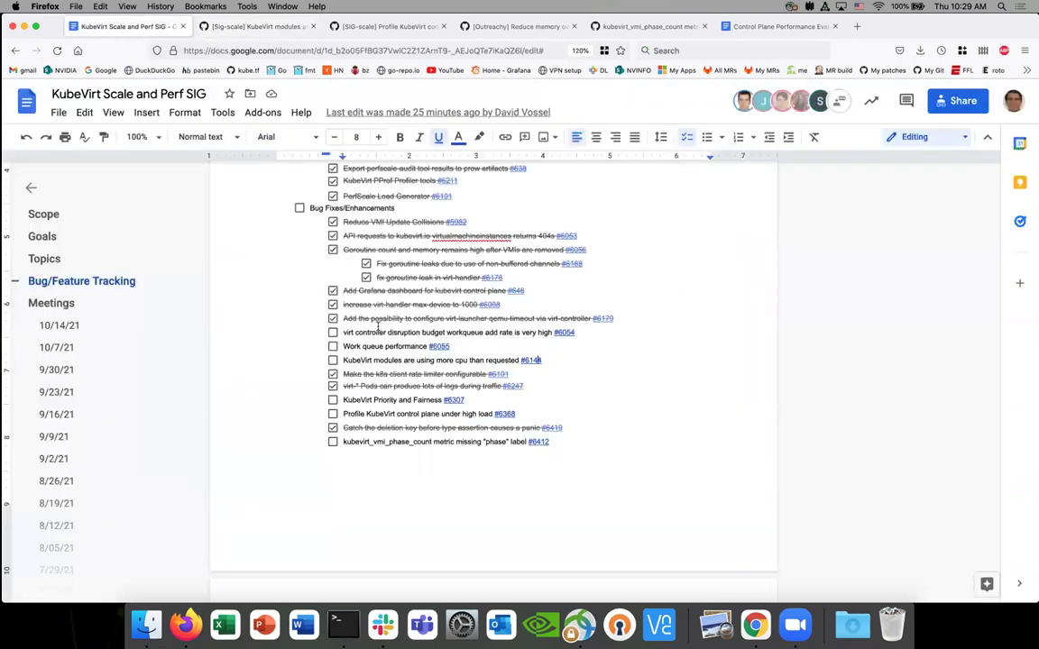
{"action": "scroll", "coordinate": [378, 327], "scroll_direction": "up", "scroll_amount": 3}
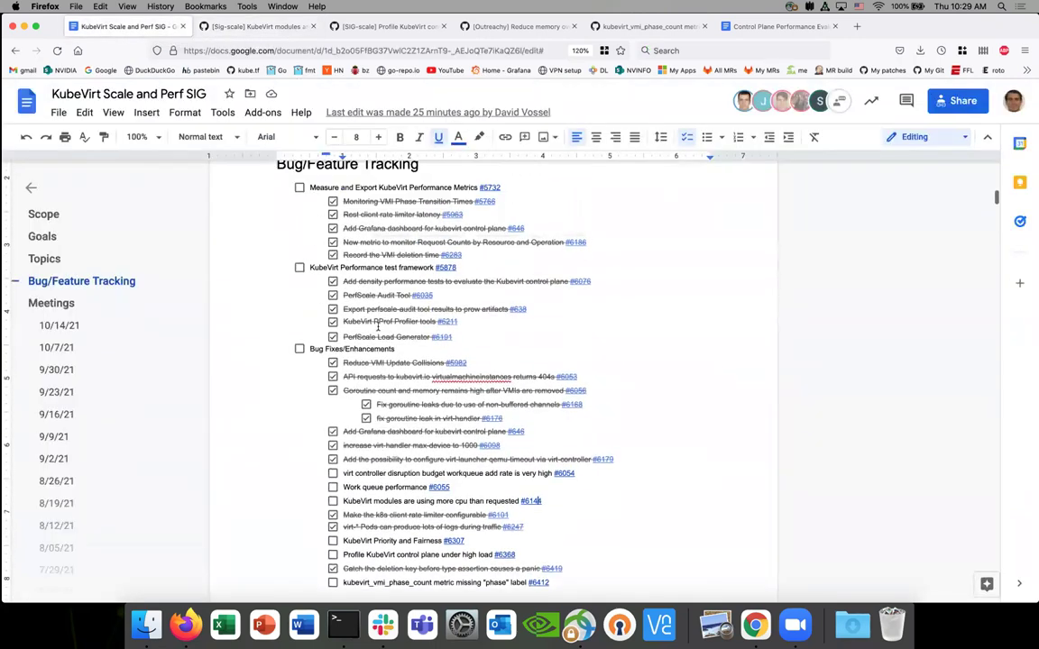
{"action": "left_click", "coordinate": [378, 327]}
{"action": "scroll", "coordinate": [386, 341], "scroll_direction": "down", "scroll_amount": 1}
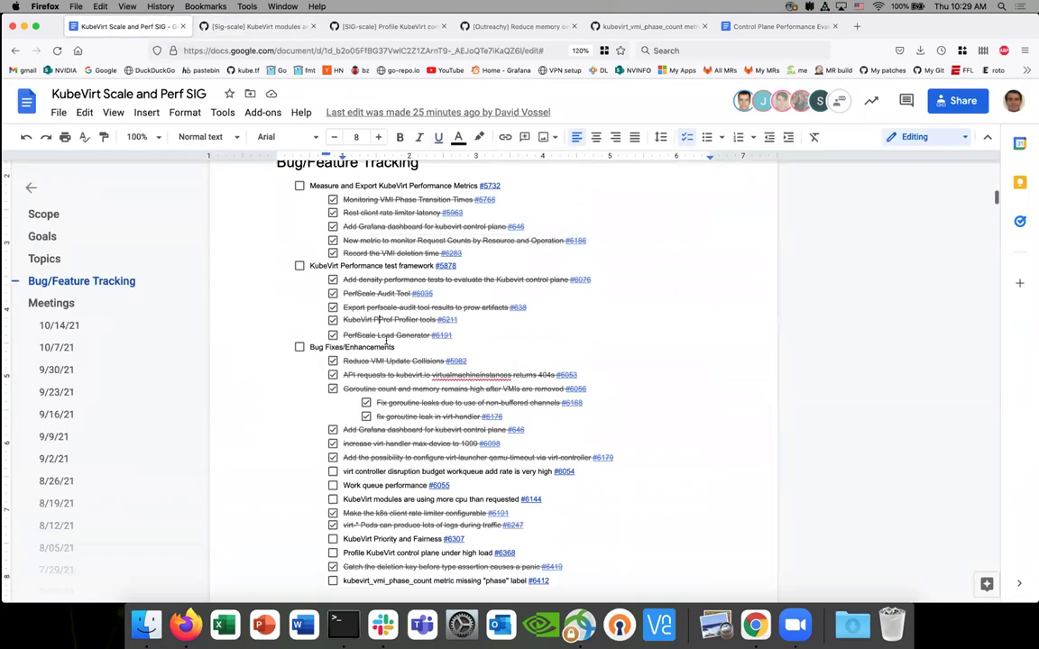
{"action": "scroll", "coordinate": [386, 340], "scroll_direction": "down", "scroll_amount": 2}
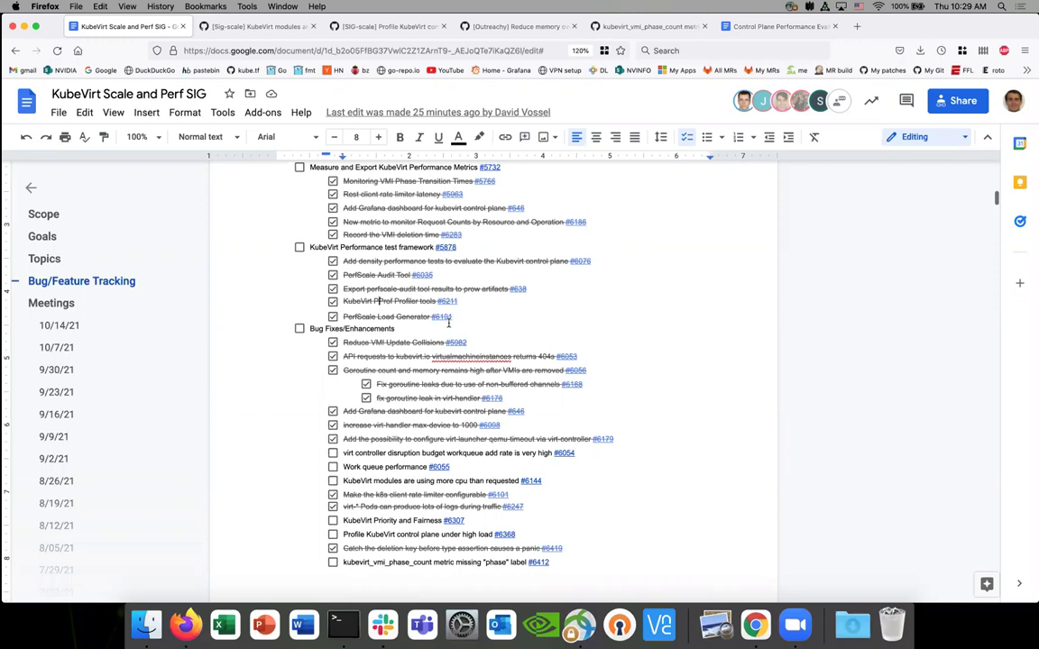
{"action": "scroll", "coordinate": [448, 323], "scroll_direction": "down", "scroll_amount": 3}
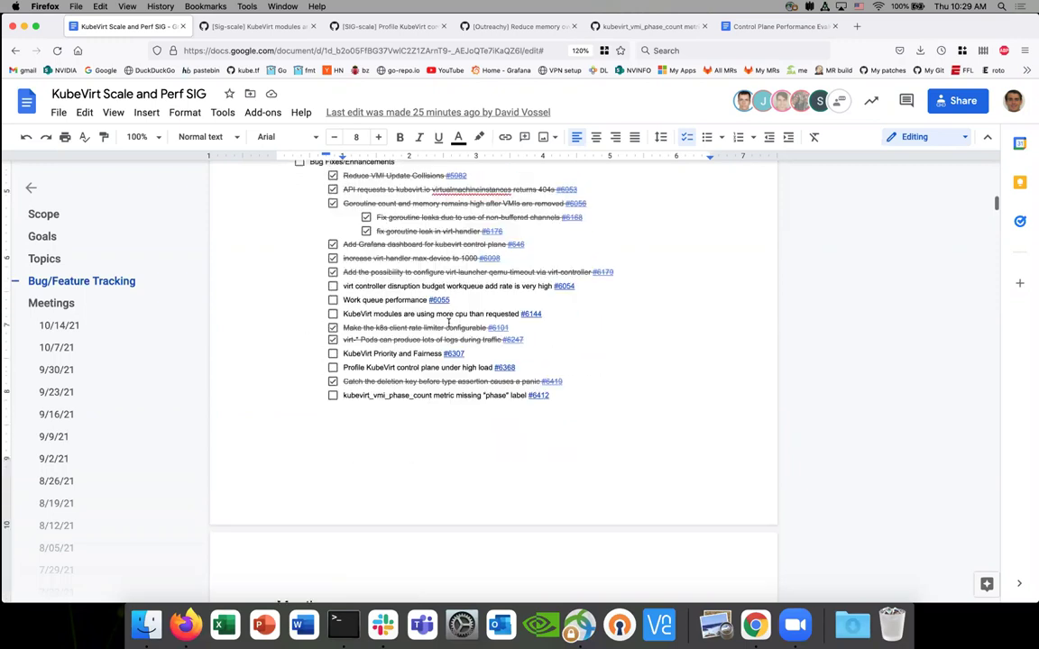
{"action": "scroll", "coordinate": [448, 323], "scroll_direction": "down", "scroll_amount": 5}
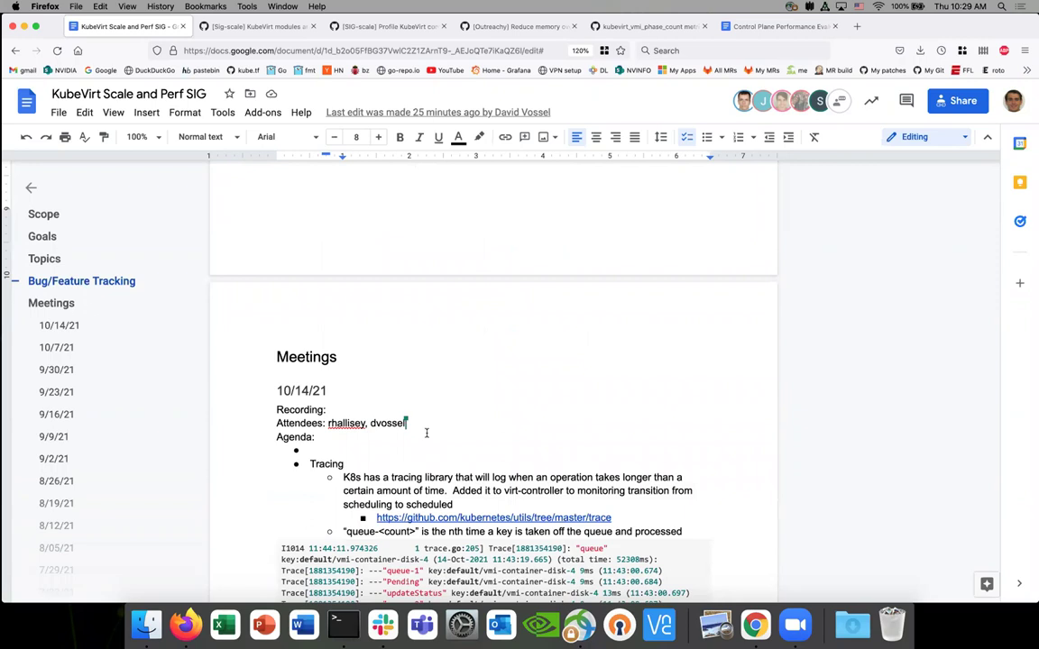
{"action": "scroll", "coordinate": [427, 434], "scroll_direction": "down", "scroll_amount": 1}
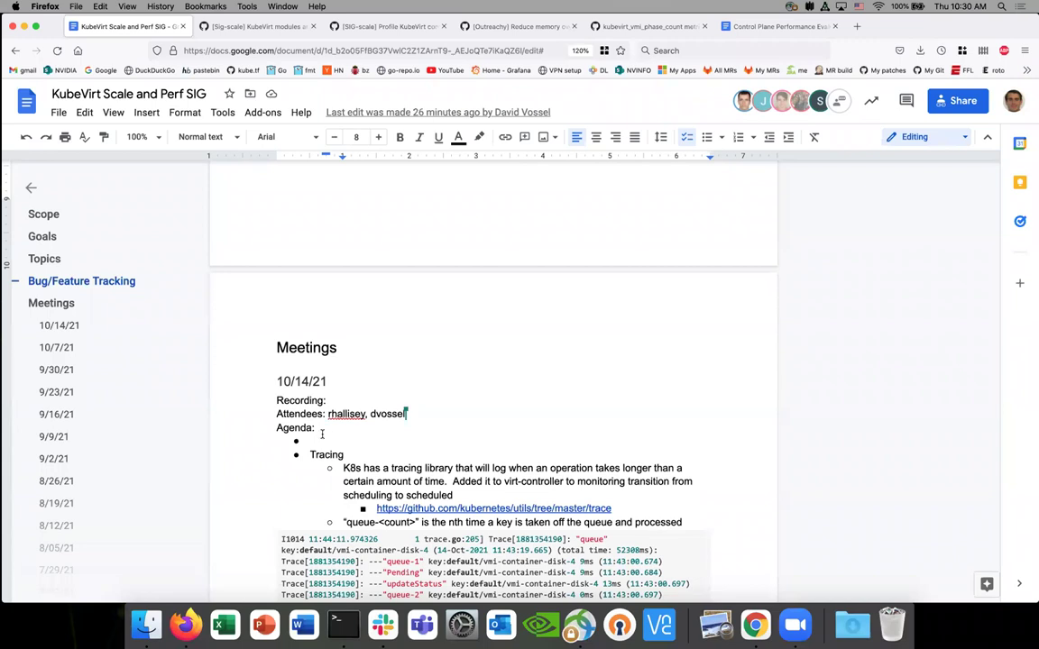
- Fill the empty agenda bullet with 'Prow density test performance' and add an indented sub-bullet
{"action": "scroll", "coordinate": [315, 419], "scroll_direction": "down", "scroll_amount": 2}
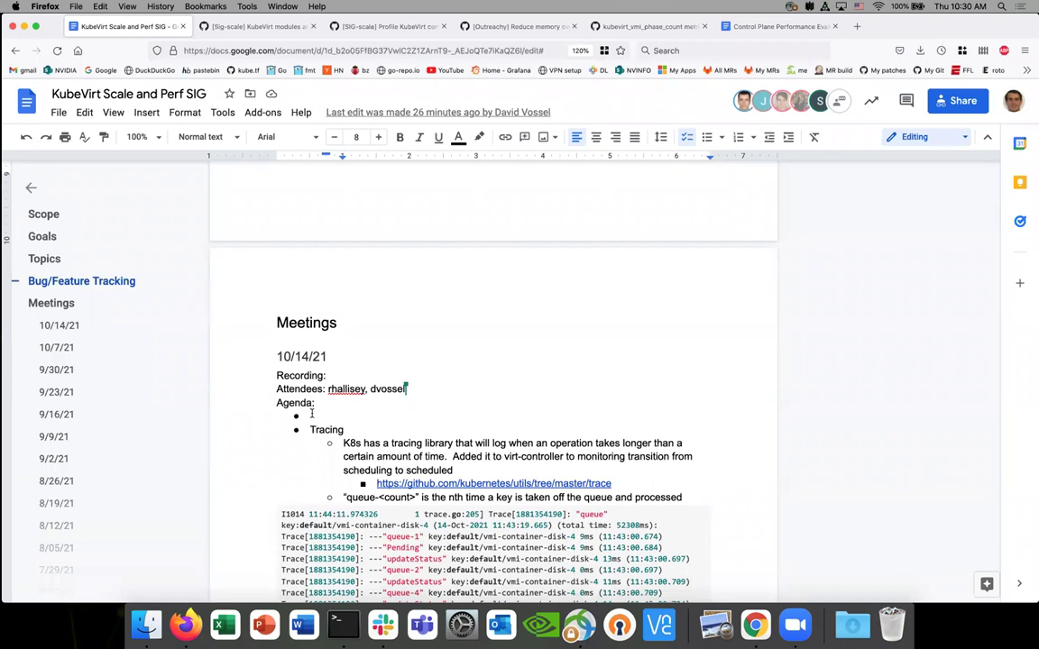
{"action": "left_click", "coordinate": [312, 413]}
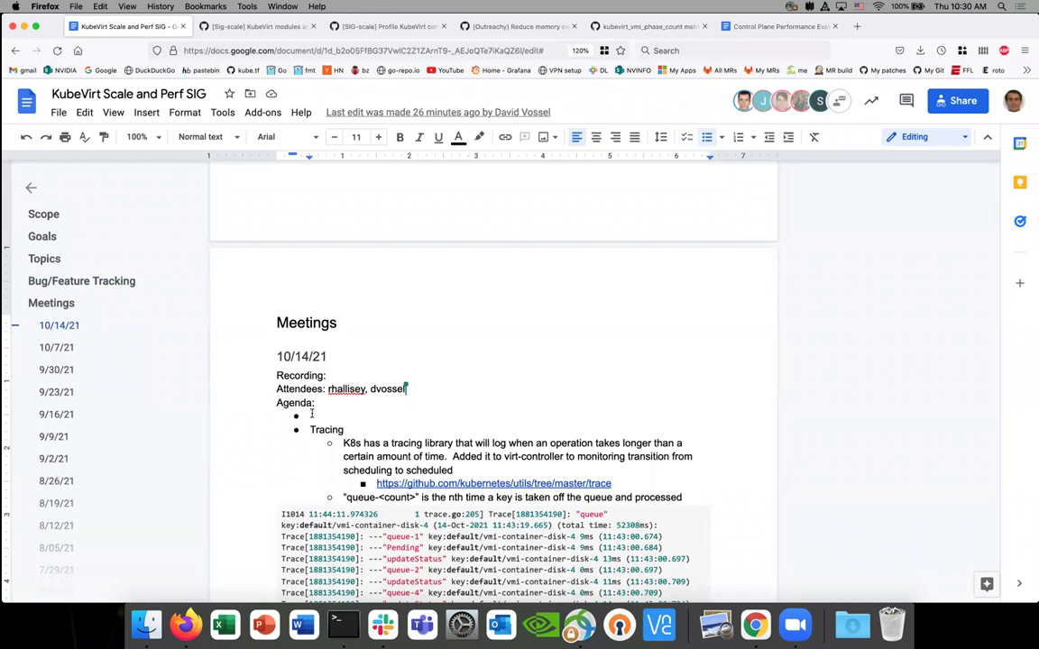
{"action": "type", "text": "Prow"}
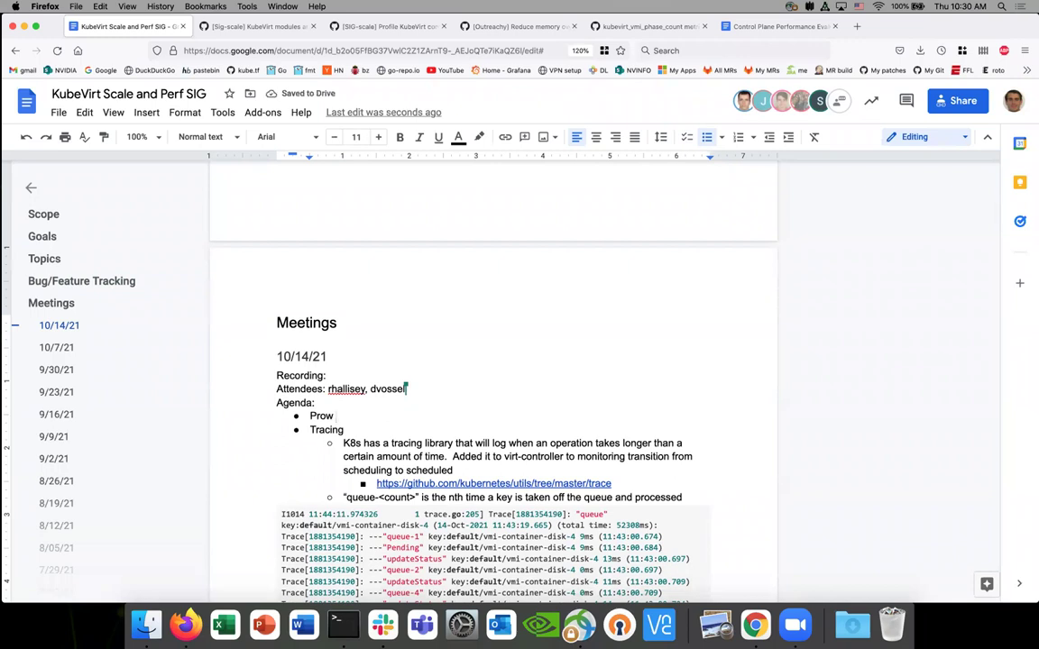
{"action": "type", "text": "density te"}
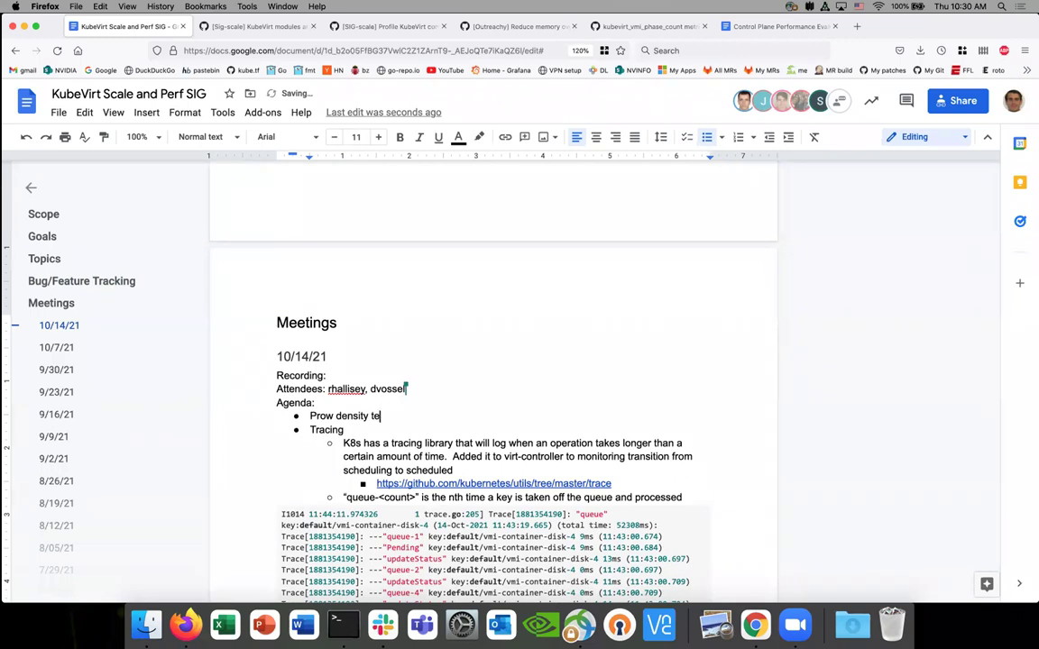
{"action": "type", "text": "st performance"}
{"action": "key", "text": "Return"}
{"action": "key", "text": "Tab"}
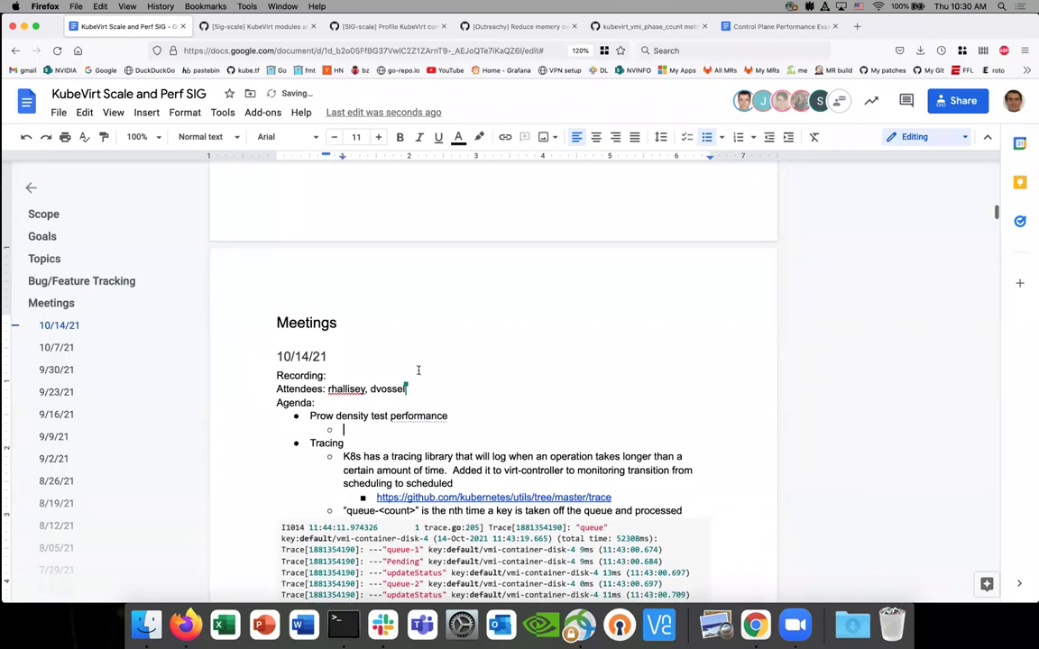
{"action": "scroll", "coordinate": [419, 369], "scroll_direction": "down", "scroll_amount": 3}
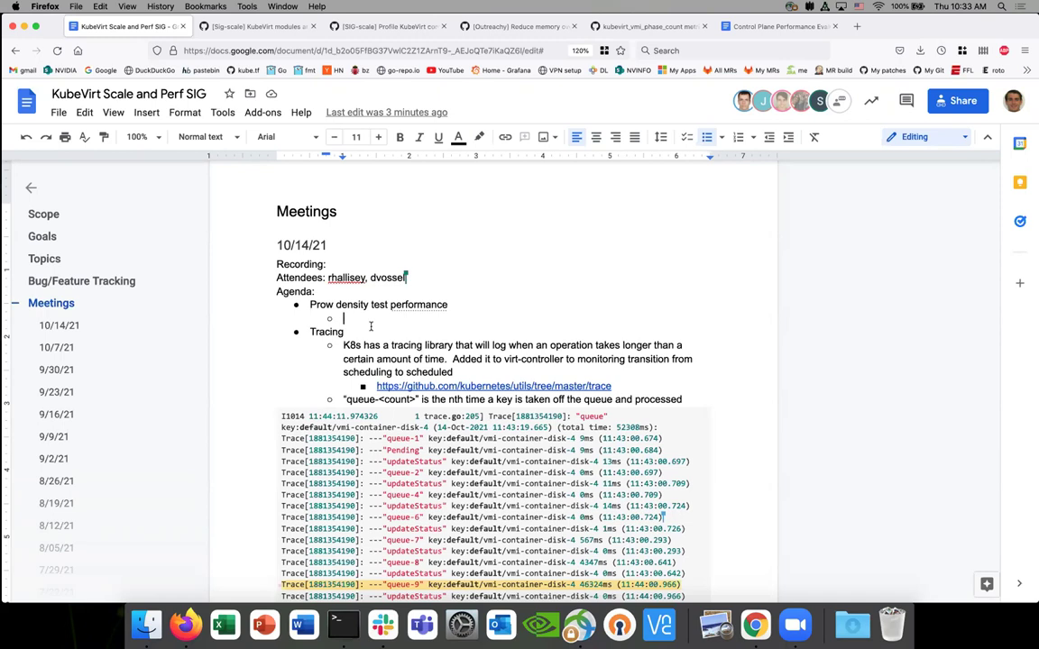
- Add an empty sub-bullet after the 'queue-<count>' explanation under Tracing
{"action": "left_click", "coordinate": [694, 399]}
{"action": "key", "text": "Return"}
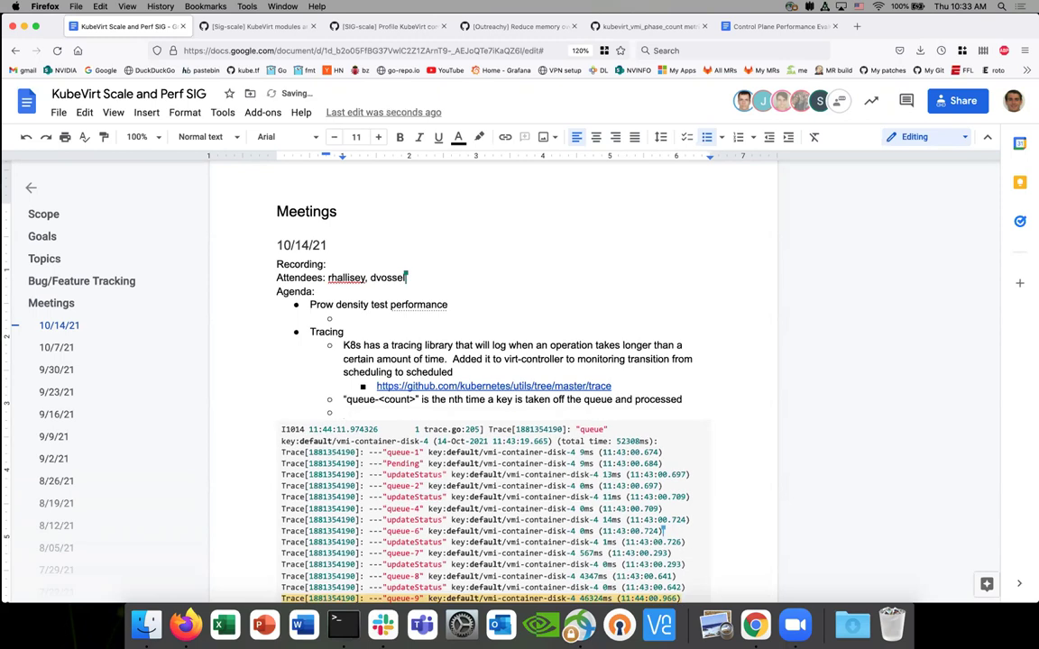
{"action": "left_click", "coordinate": [857, 28]}
{"action": "type", "text": "kube"}
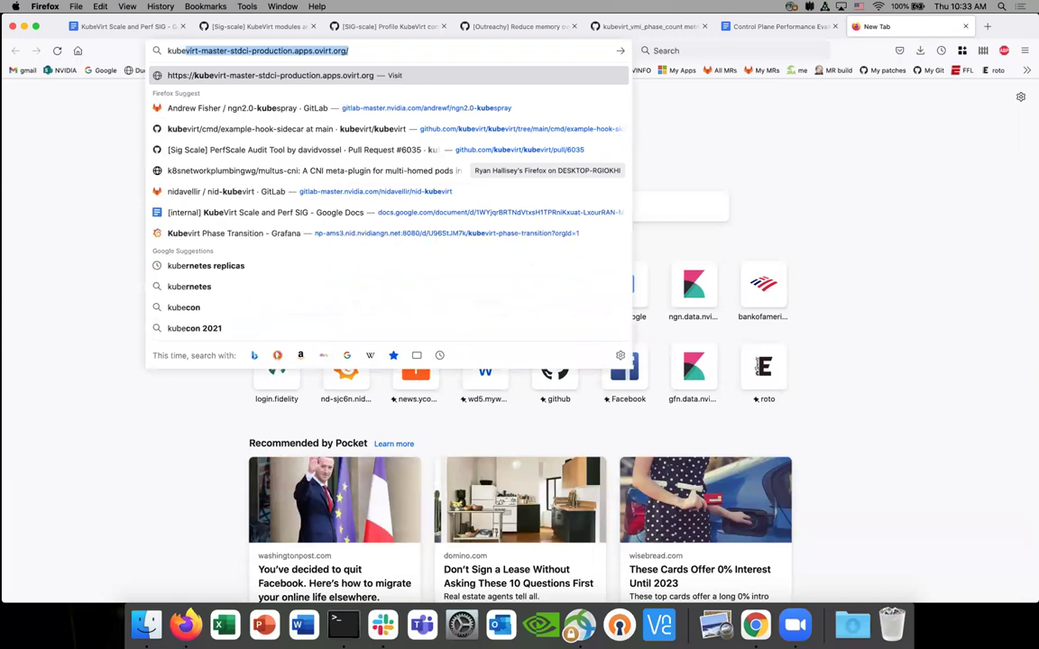
{"action": "key", "text": "super+w"}
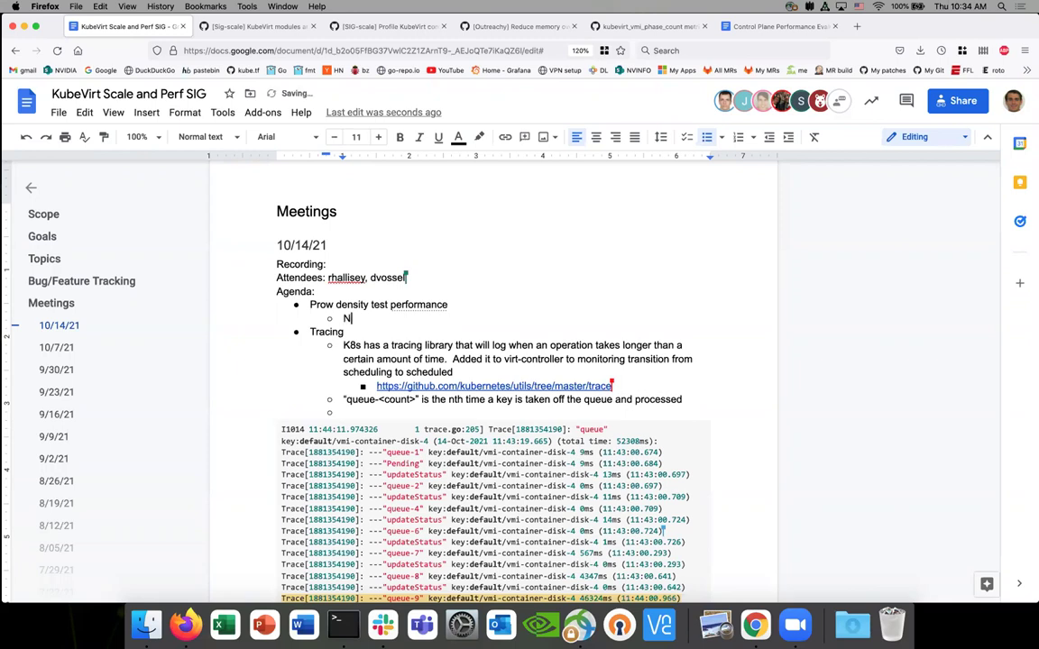
- Write 'No data yet' under the Prow density test performance item
{"action": "type", "text": "No date yet"}
{"action": "key", "text": "BackSpace"}
{"action": "key", "text": "BackSpace"}
{"action": "key", "text": "BackSpace"}
{"action": "key", "text": "BackSpace"}
{"action": "key", "text": "BackSpace"}
{"action": "type", "text": "a yet"}
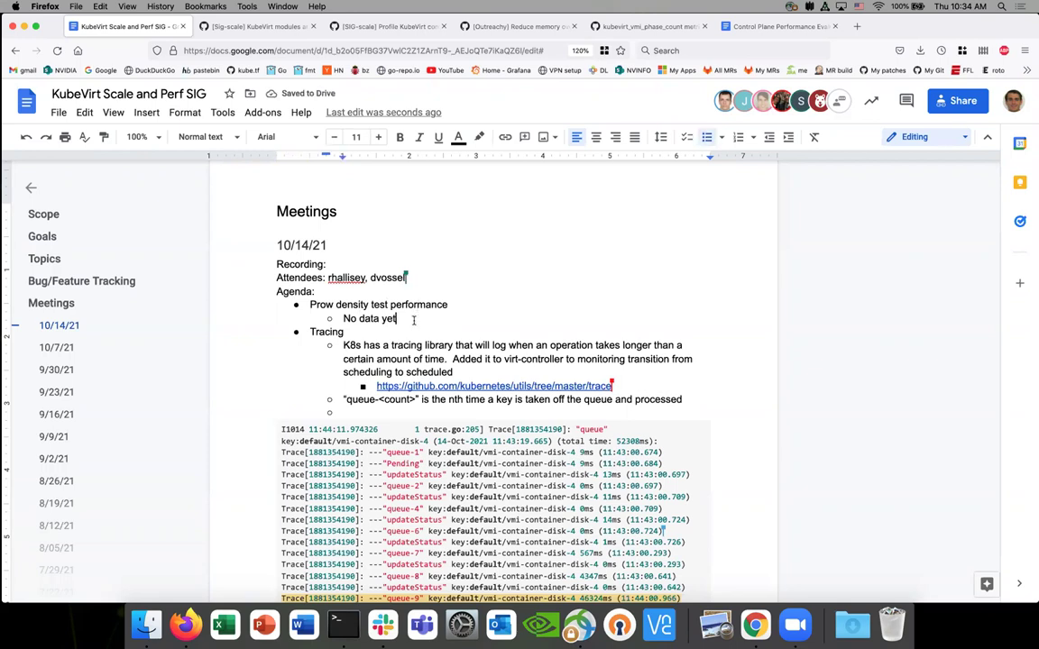
{"action": "scroll", "coordinate": [414, 319], "scroll_direction": "down", "scroll_amount": 1}
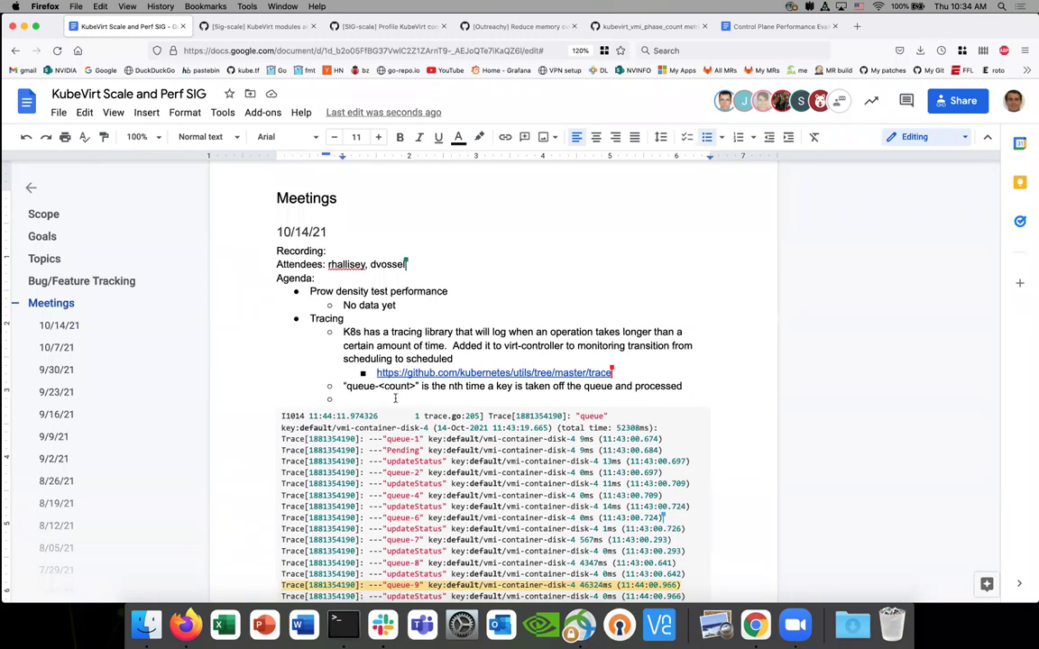
- Place the cursor in the empty sub-bullet beneath the queue-<count> note under Tracing
{"action": "left_click", "coordinate": [395, 398]}
{"action": "scroll", "coordinate": [377, 320], "scroll_direction": "up", "scroll_amount": 1}
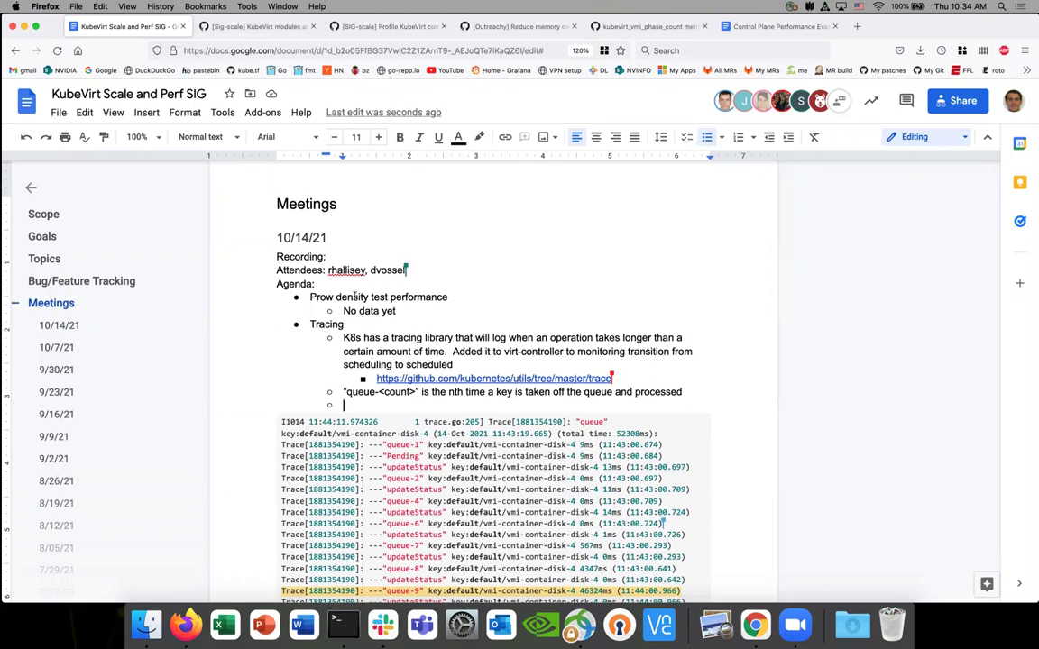
{"action": "scroll", "coordinate": [354, 297], "scroll_direction": "down", "scroll_amount": 1}
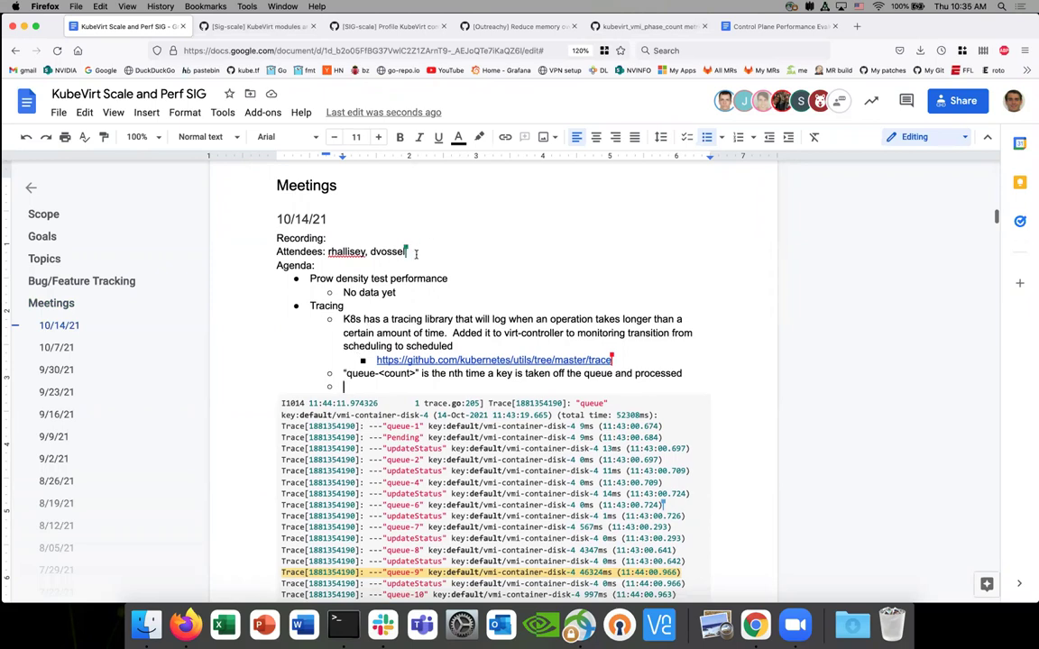
{"action": "left_click", "coordinate": [407, 253]}
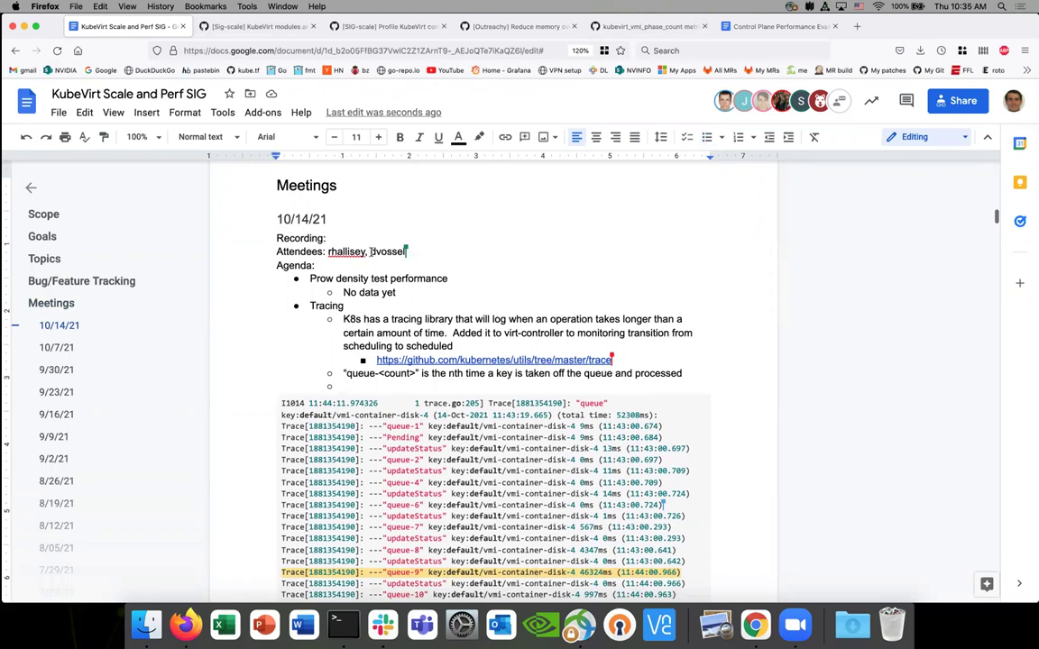
{"action": "left_click", "coordinate": [359, 386]}
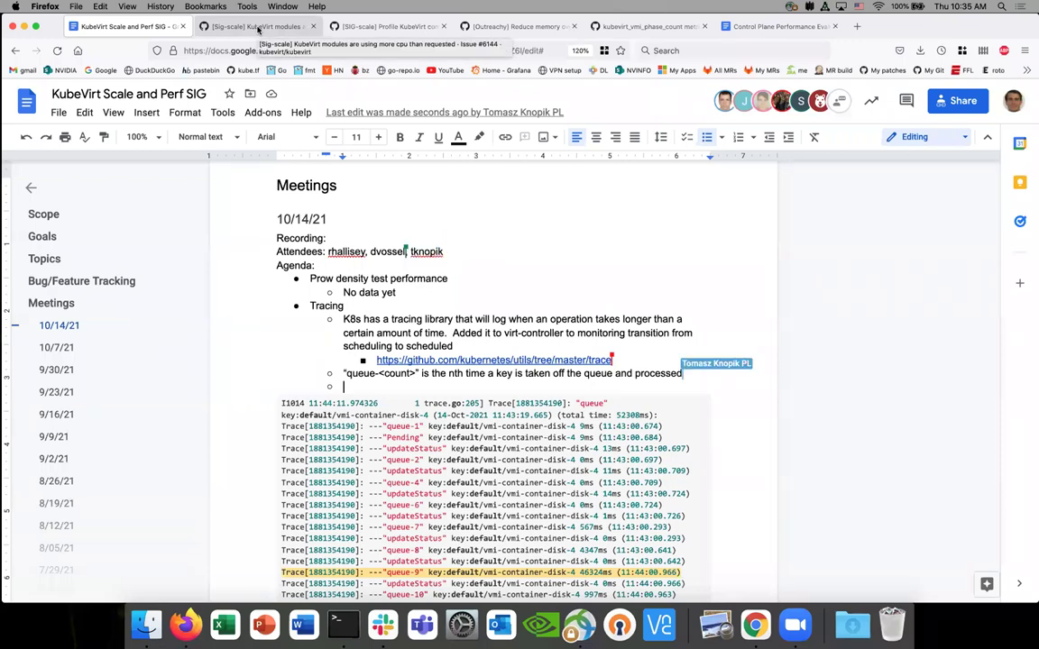
- Copy the some-tracing branch URL from the KubeVirt repo and paste it under Tracing
{"action": "left_click", "coordinate": [258, 27]}
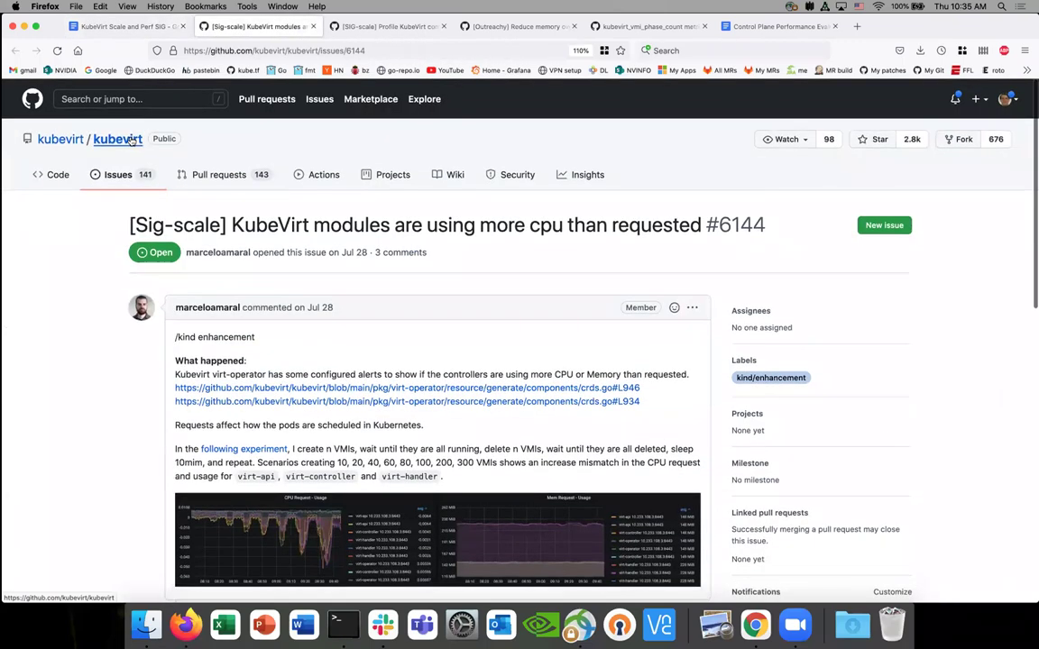
{"action": "left_click", "coordinate": [126, 140]}
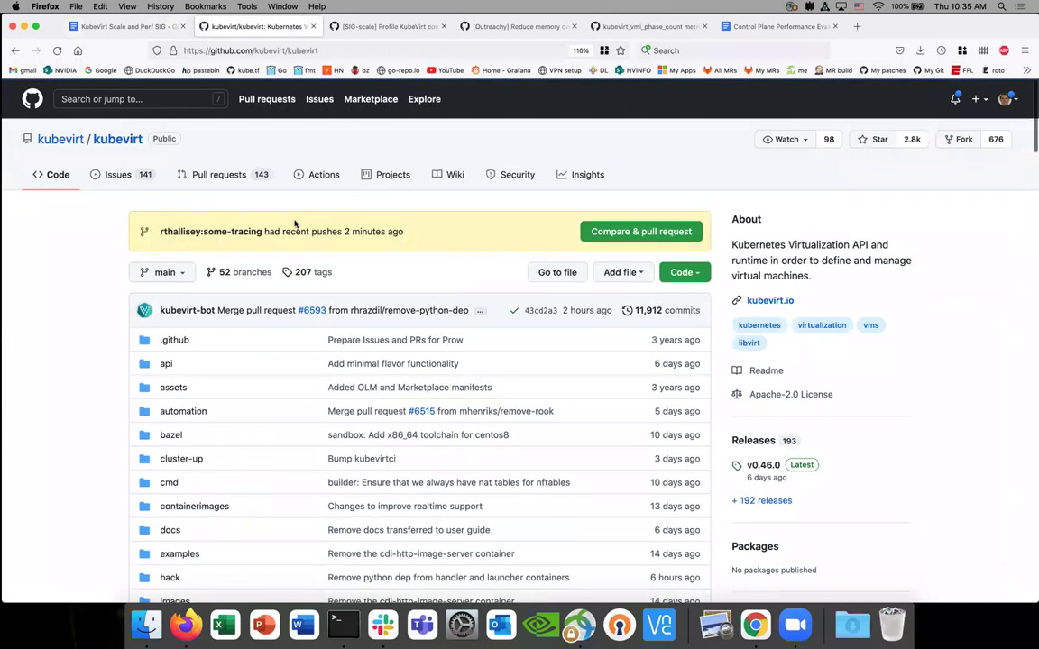
{"action": "left_click", "coordinate": [215, 232]}
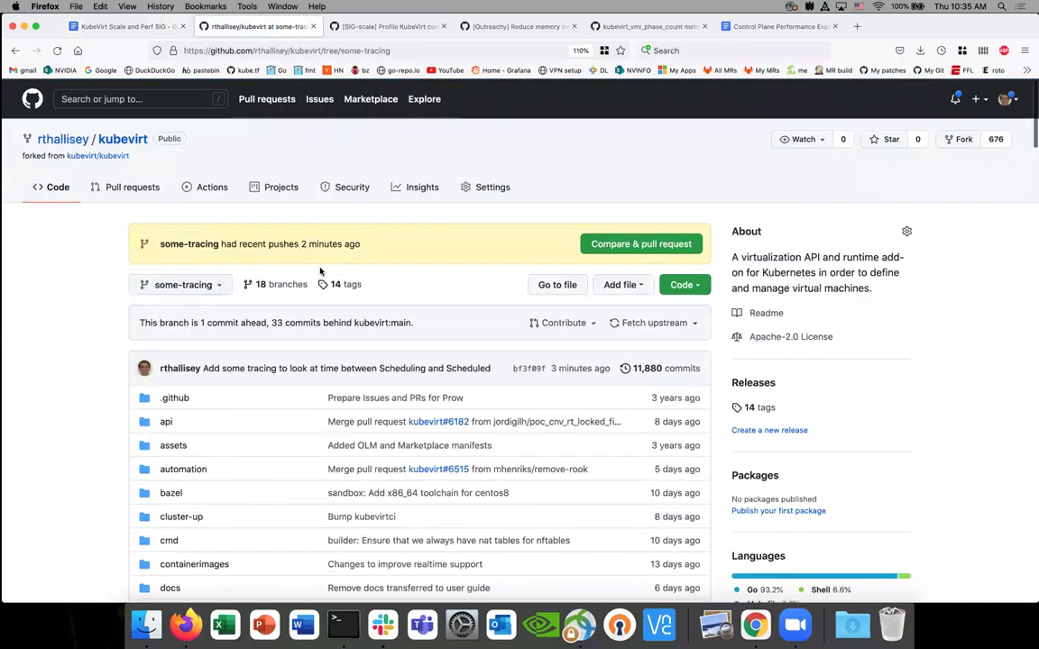
{"action": "left_click", "coordinate": [236, 53]}
{"action": "key", "text": "super+c"}
{"action": "left_click", "coordinate": [122, 27]}
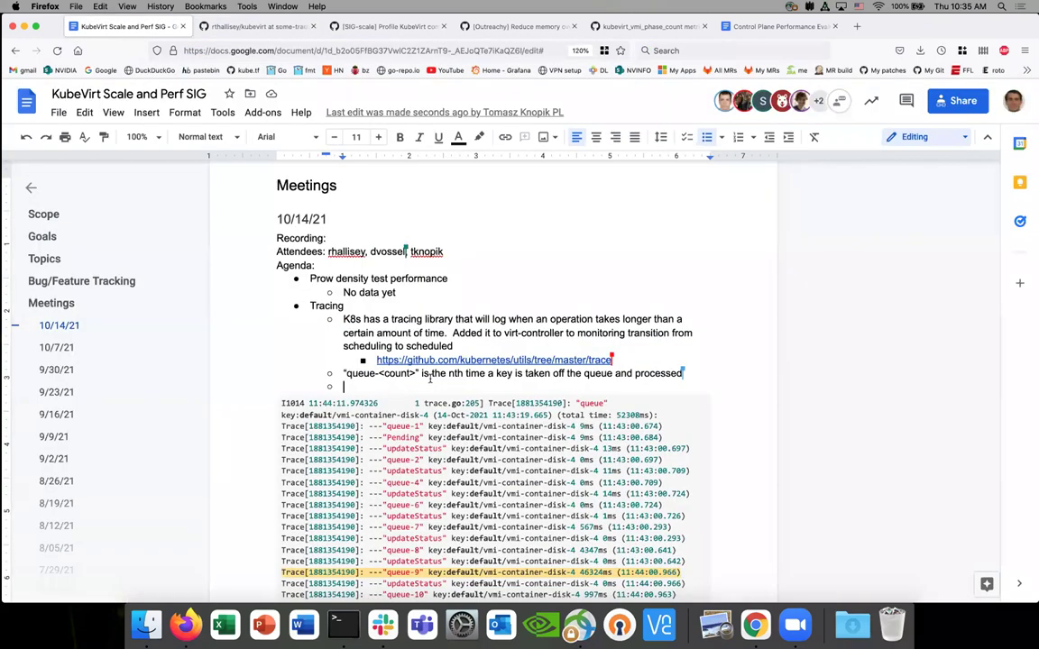
{"action": "key", "text": "super+v"}
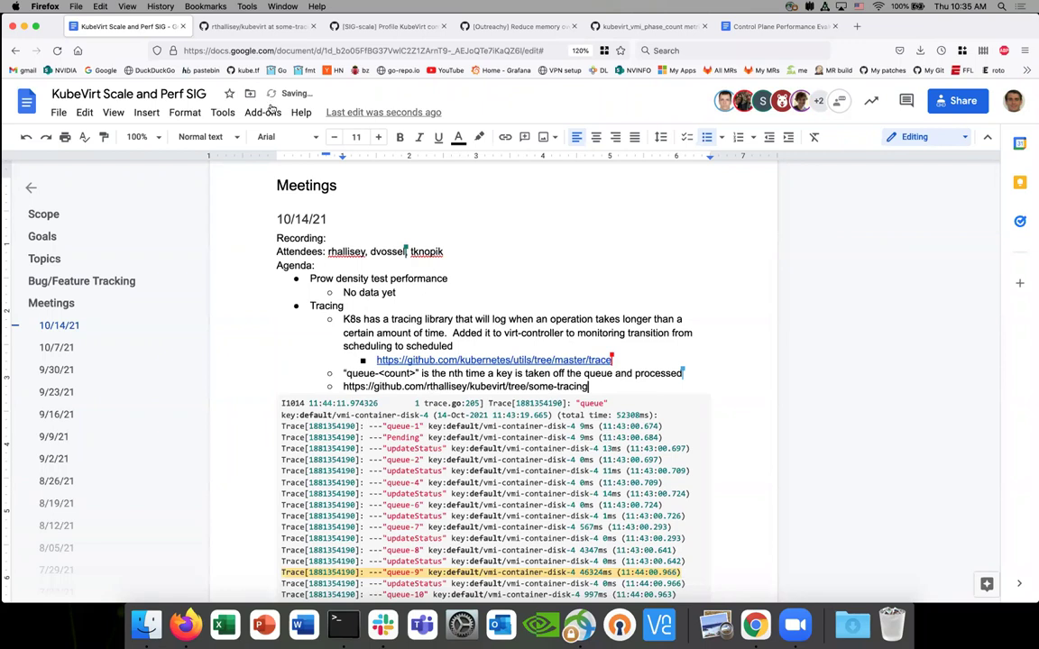
- Start a pull request comparing some-tracing with main, abandon it, and return to the notes
{"action": "left_click", "coordinate": [246, 27]}
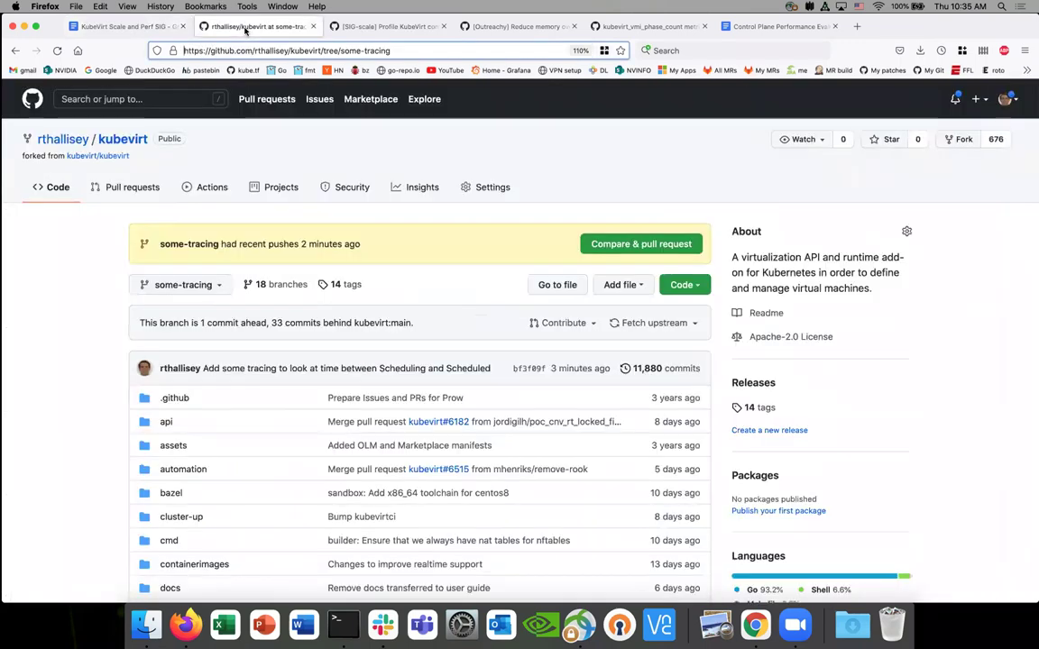
{"action": "left_click", "coordinate": [609, 247]}
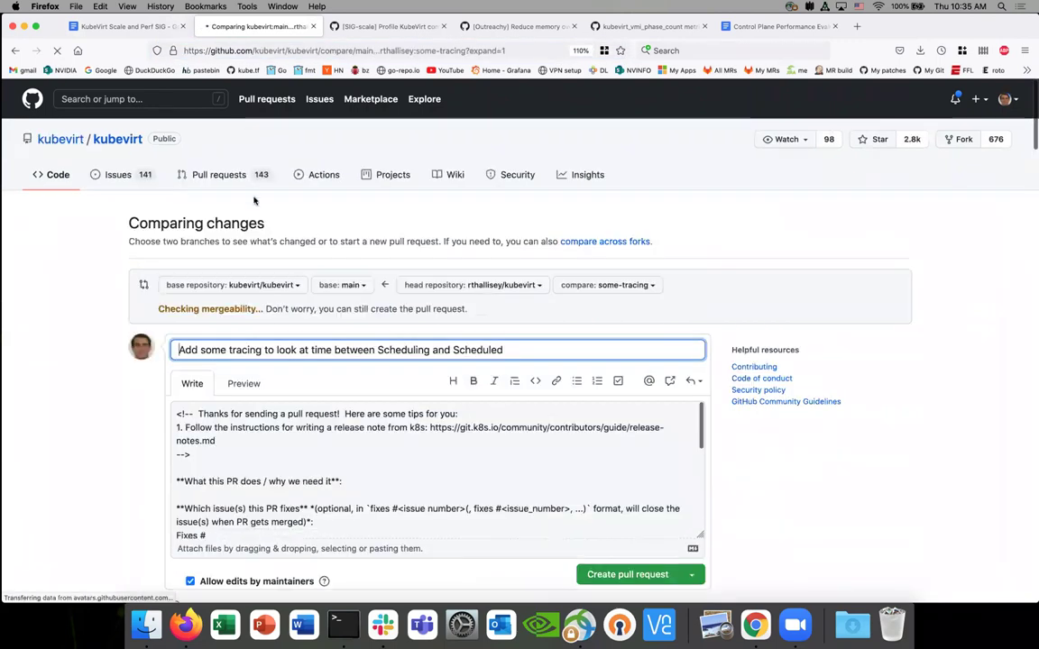
{"action": "left_click", "coordinate": [11, 51]}
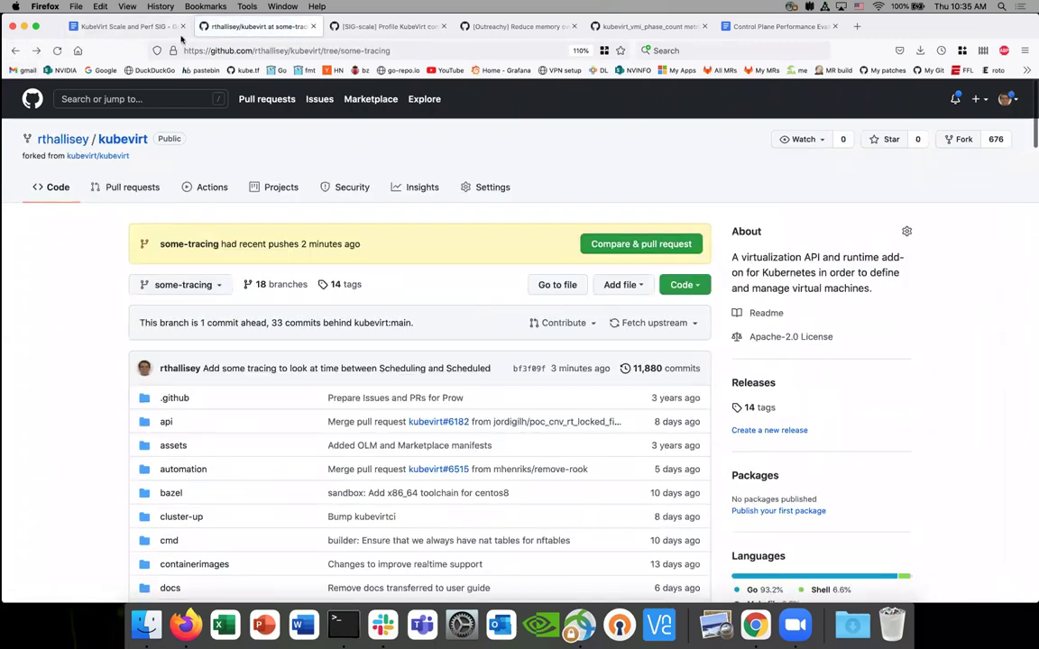
{"action": "left_click", "coordinate": [151, 33]}
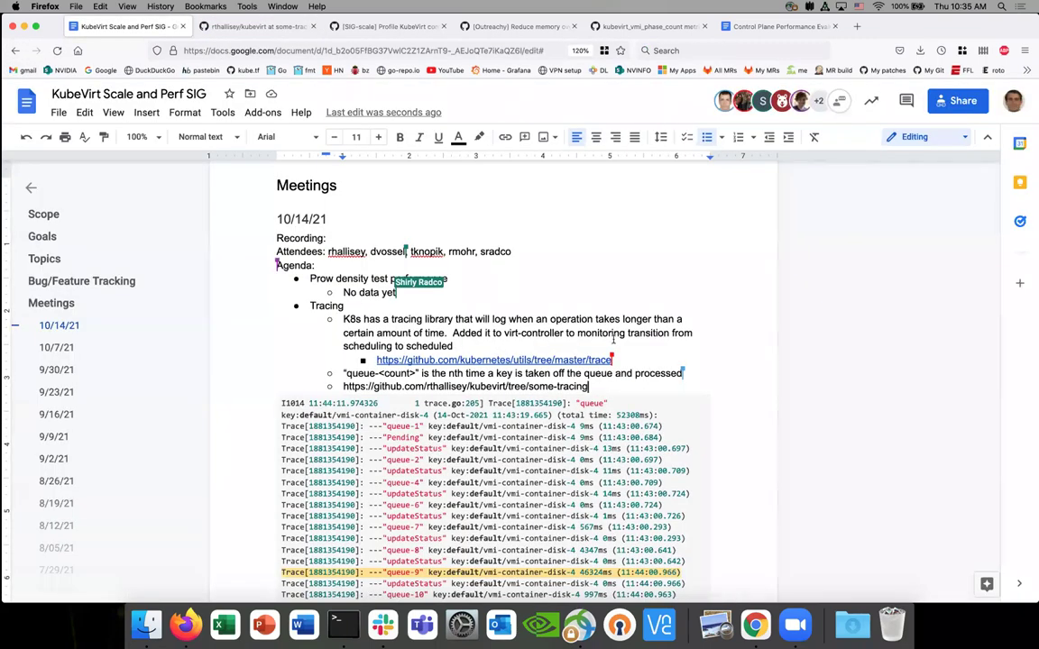
- Turn the pasted branch URL into a link and start a new sub-bullet below it
{"action": "scroll", "coordinate": [541, 324], "scroll_direction": "down", "scroll_amount": 1}
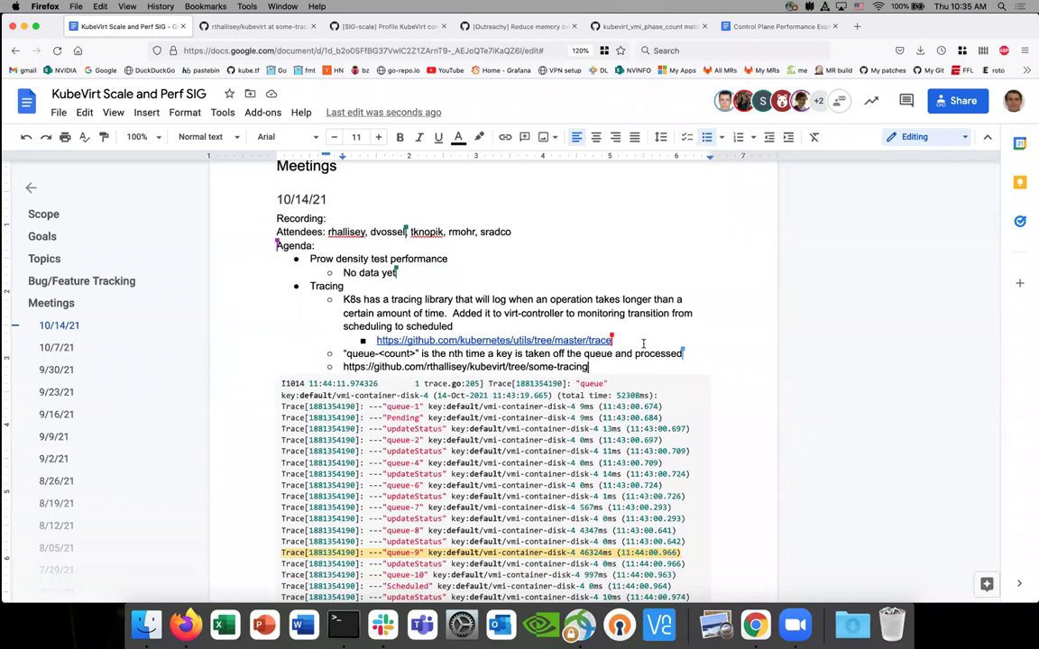
{"action": "key", "text": "Return"}
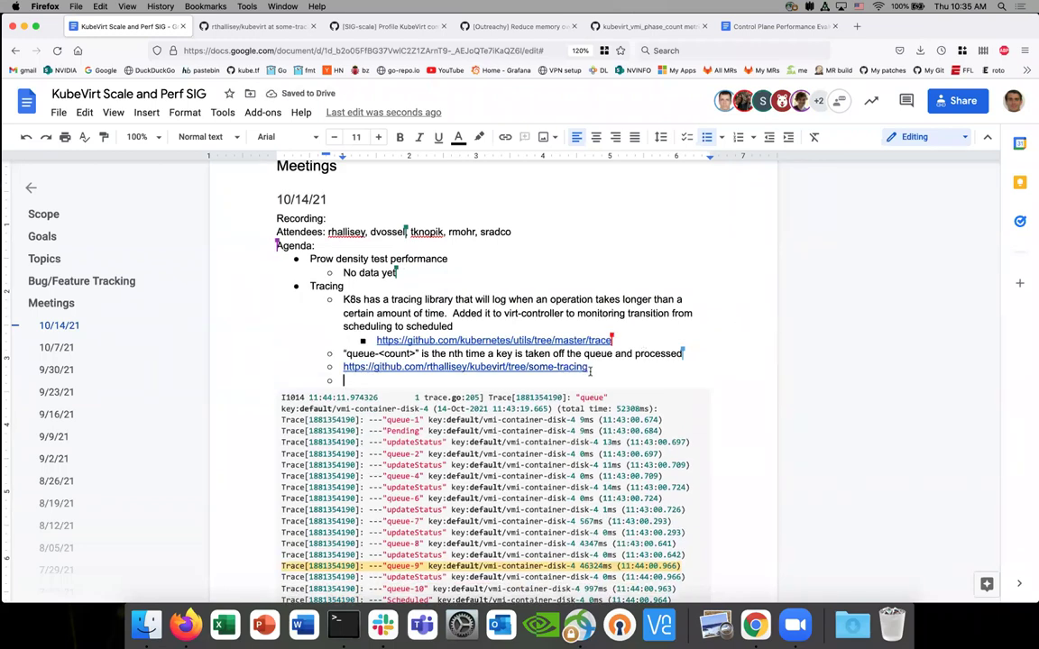
{"action": "scroll", "coordinate": [582, 370], "scroll_direction": "down", "scroll_amount": 1}
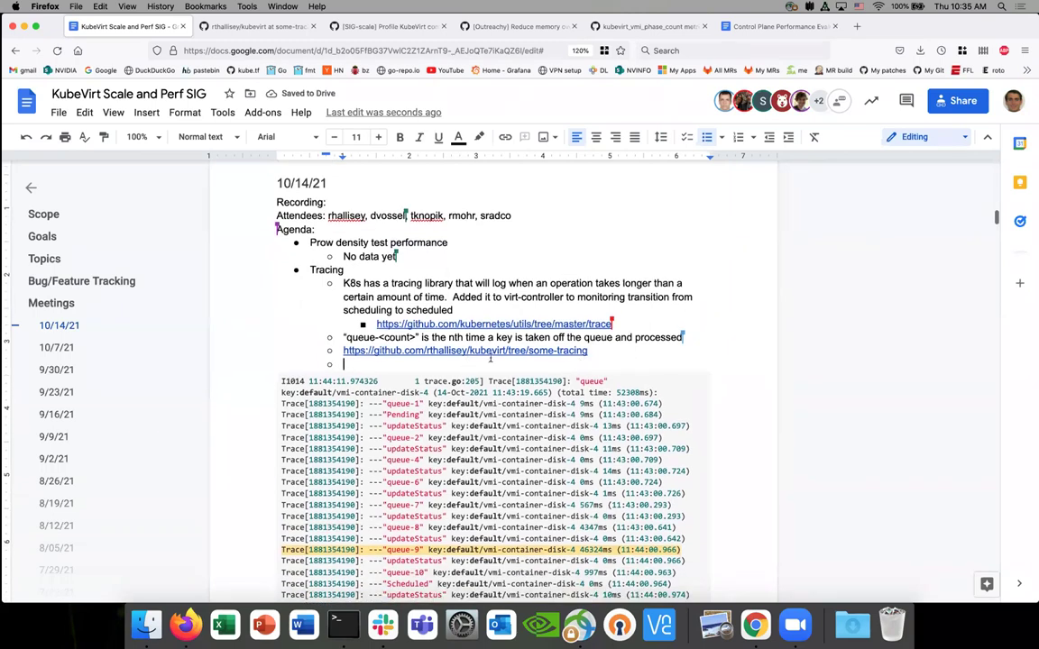
{"action": "scroll", "coordinate": [459, 360], "scroll_direction": "down", "scroll_amount": 1}
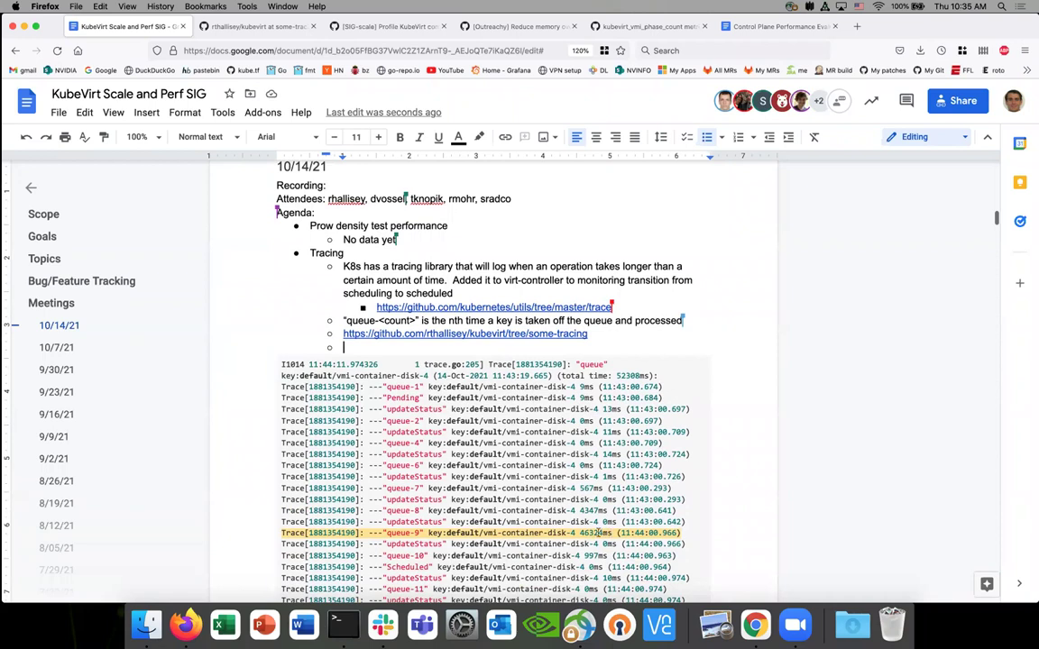
- Review the trace log, including queue-9's 46324ms duration, then return to the empty sub-bullet
{"action": "double_click", "coordinate": [579, 533]}
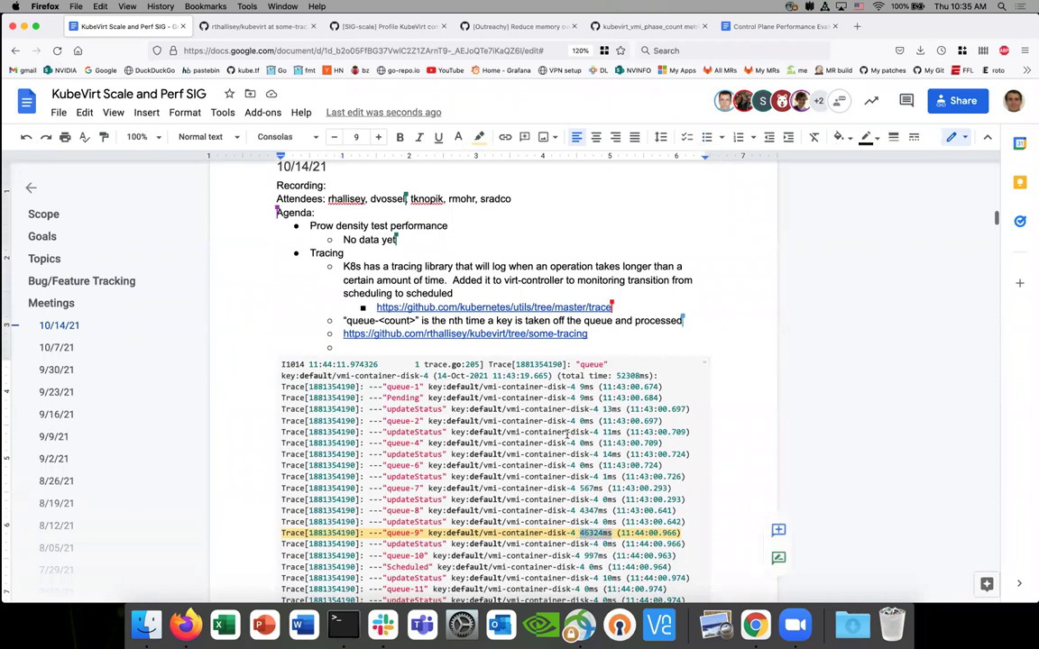
{"action": "left_click", "coordinate": [528, 348]}
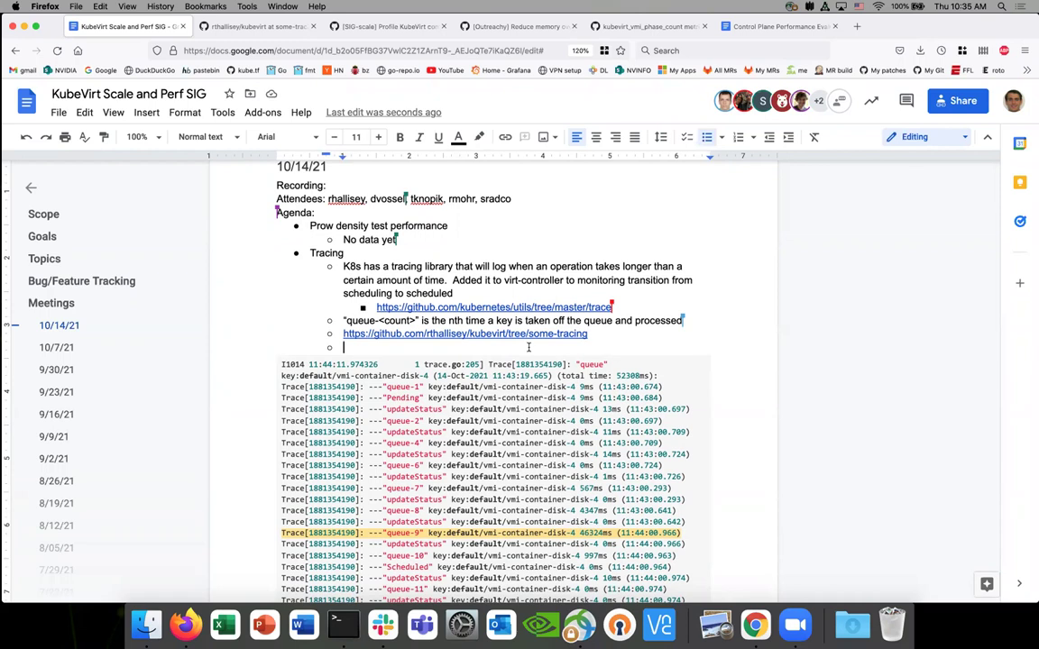
{"action": "scroll", "coordinate": [523, 360], "scroll_direction": "down", "scroll_amount": 1}
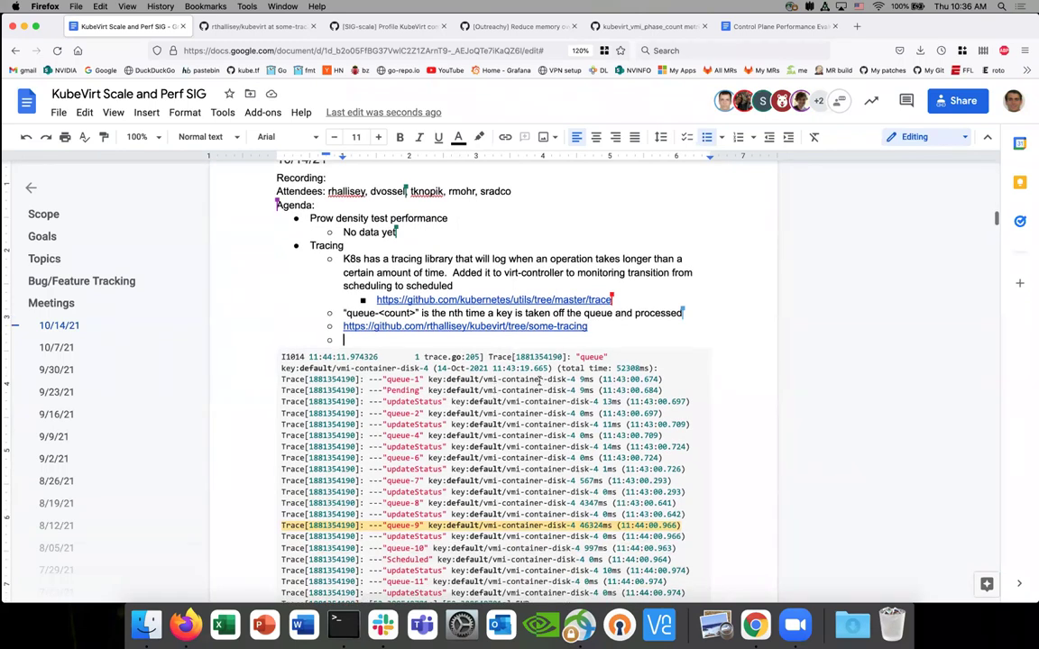
{"action": "scroll", "coordinate": [496, 396], "scroll_direction": "down", "scroll_amount": 1}
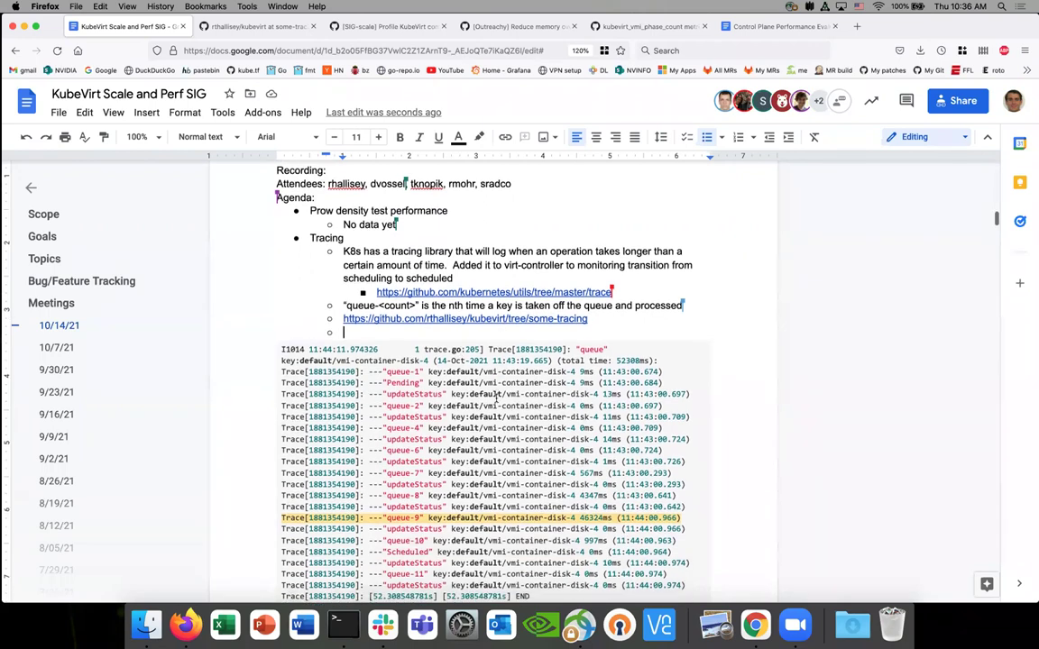
{"action": "scroll", "coordinate": [478, 370], "scroll_direction": "down", "scroll_amount": 2}
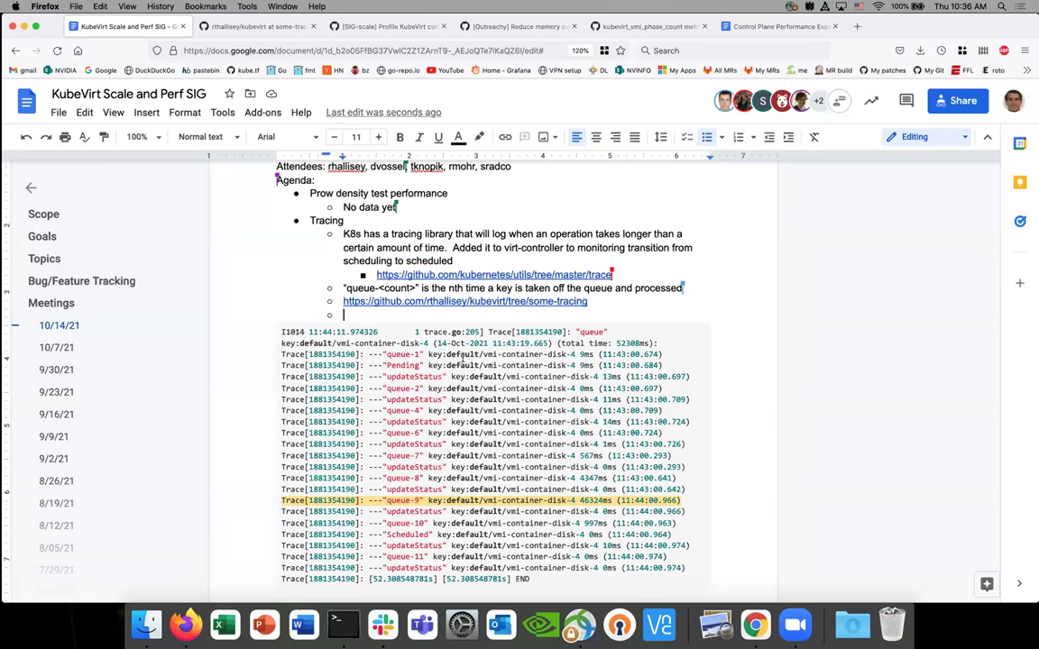
{"action": "left_click", "coordinate": [382, 313]}
{"action": "scroll", "coordinate": [270, 80], "scroll_direction": "up", "scroll_amount": 1}
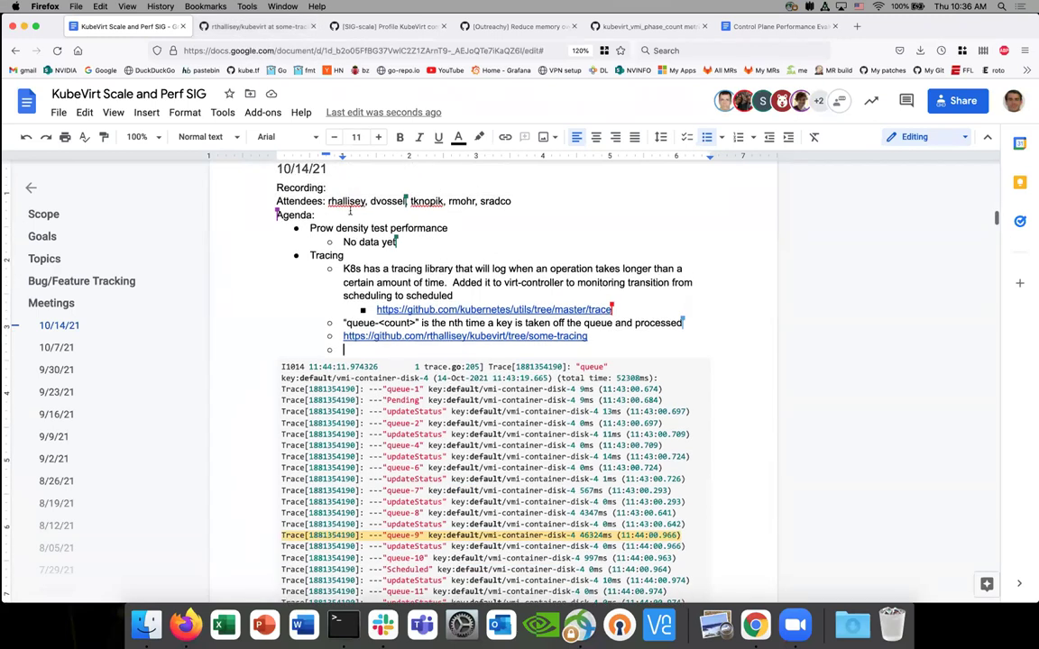
{"action": "scroll", "coordinate": [361, 270], "scroll_direction": "down", "scroll_amount": 5}
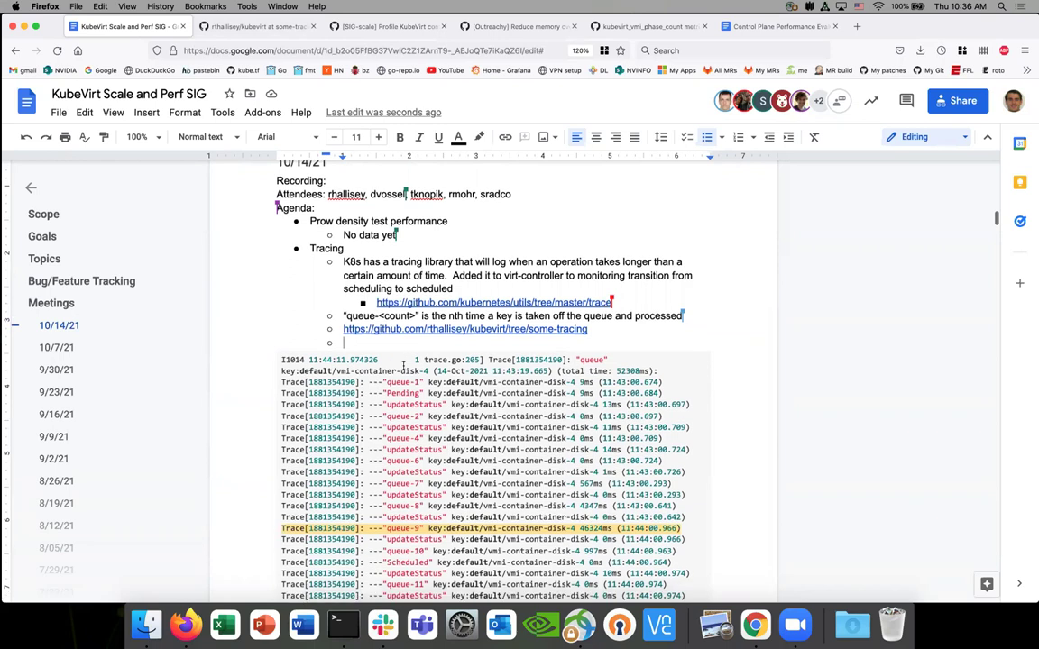
{"action": "scroll", "coordinate": [397, 343], "scroll_direction": "up", "scroll_amount": 7}
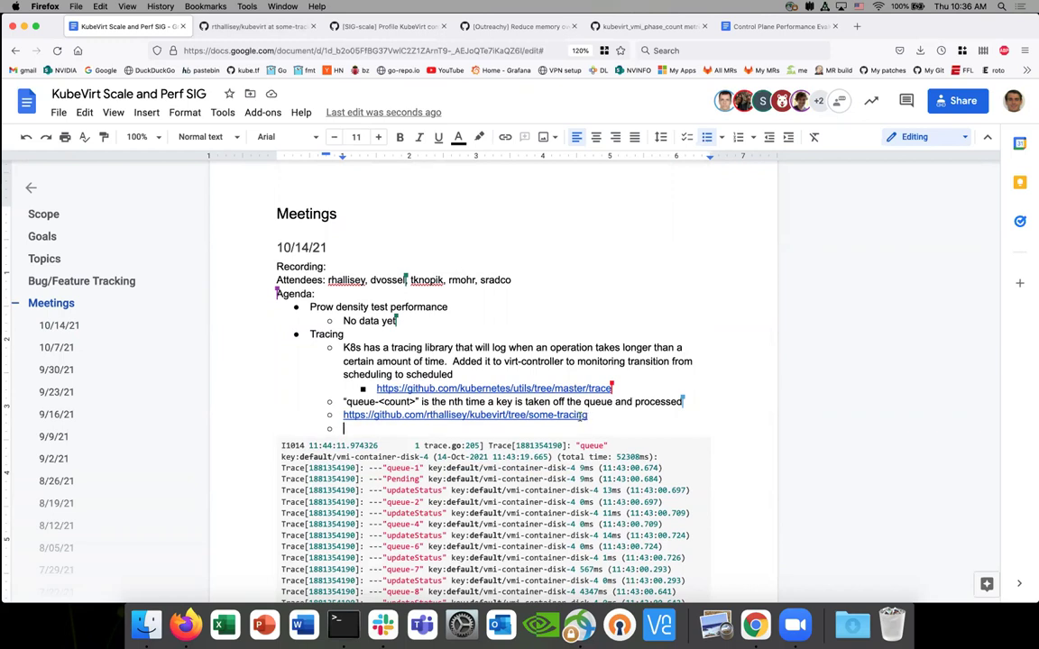
{"action": "left_click", "coordinate": [587, 415]}
{"action": "left_click", "coordinate": [485, 428]}
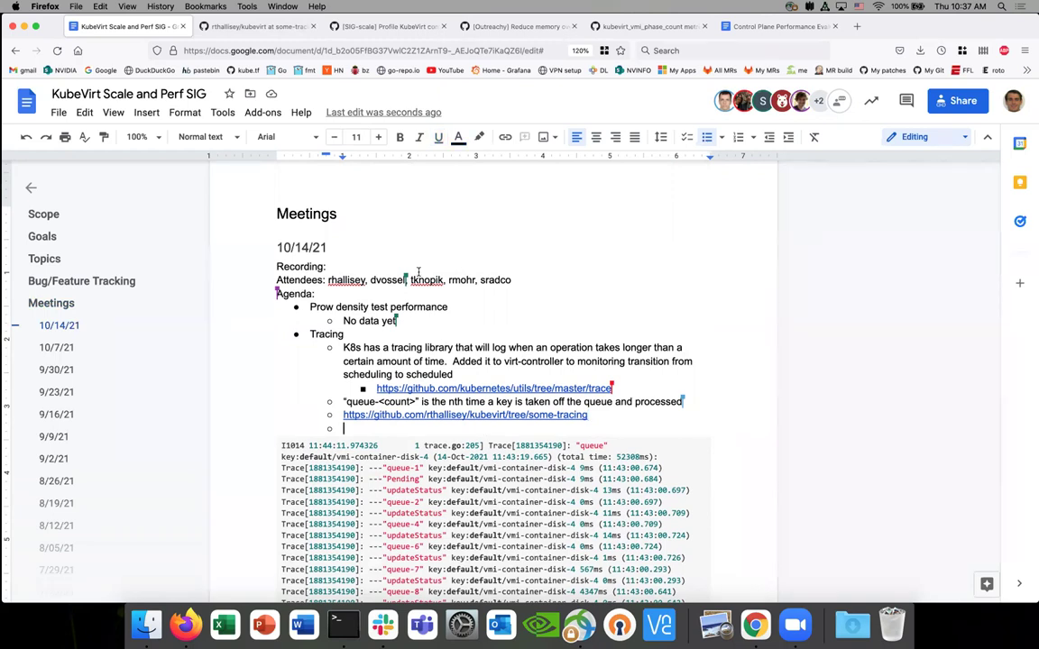